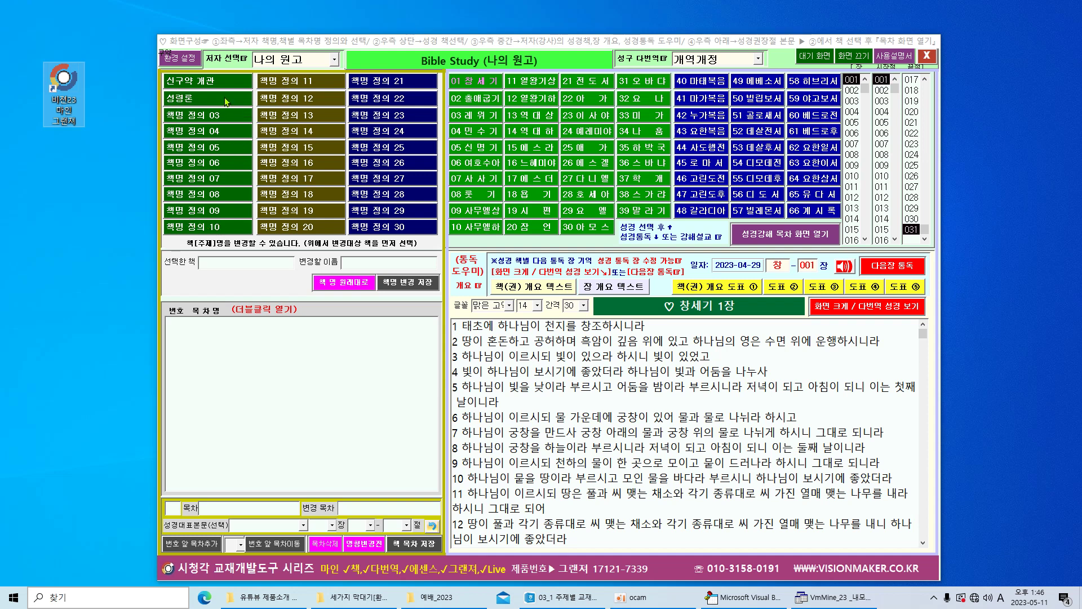
Step: Open contents entry 03 "3가지 막대기와 잣대" of the book "신구약 개관" for paragraph editing
{"action": "left_click", "coordinate": [198, 82]}
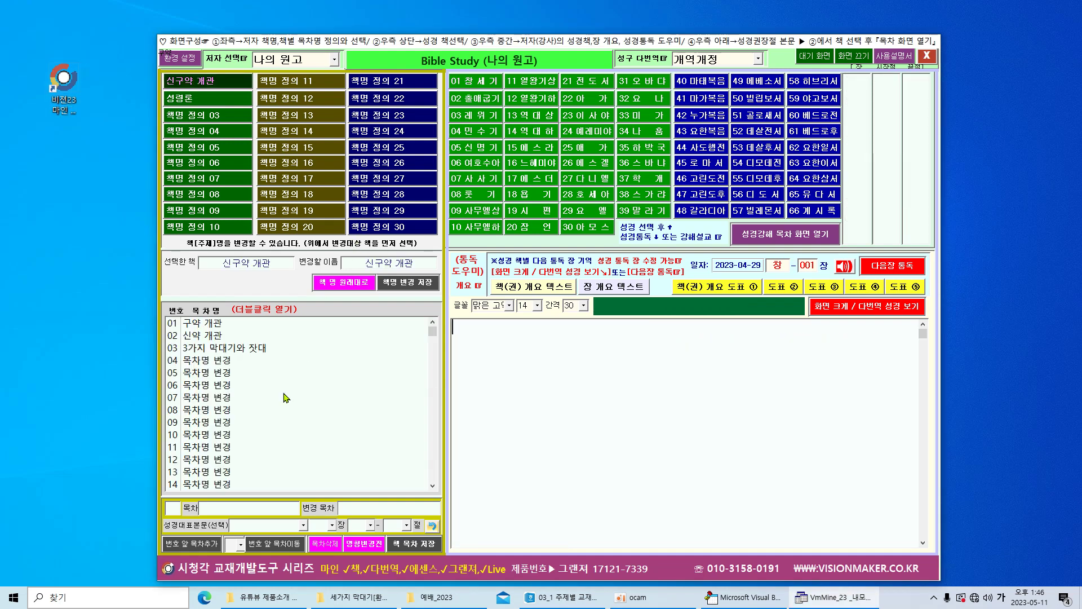
{"action": "double_click", "coordinate": [196, 349]}
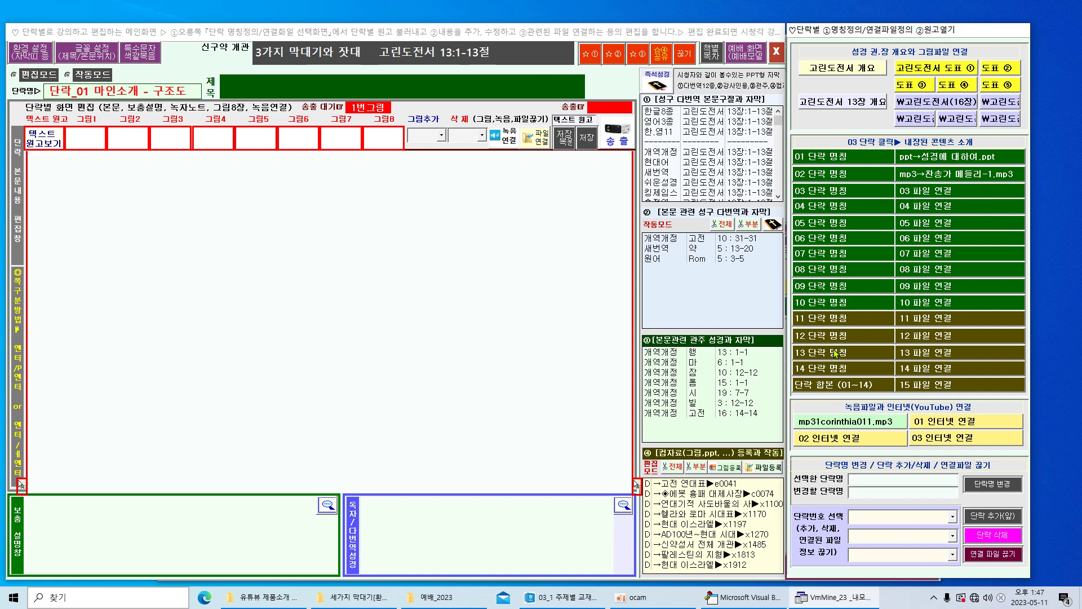
{"action": "left_click", "coordinate": [276, 52]}
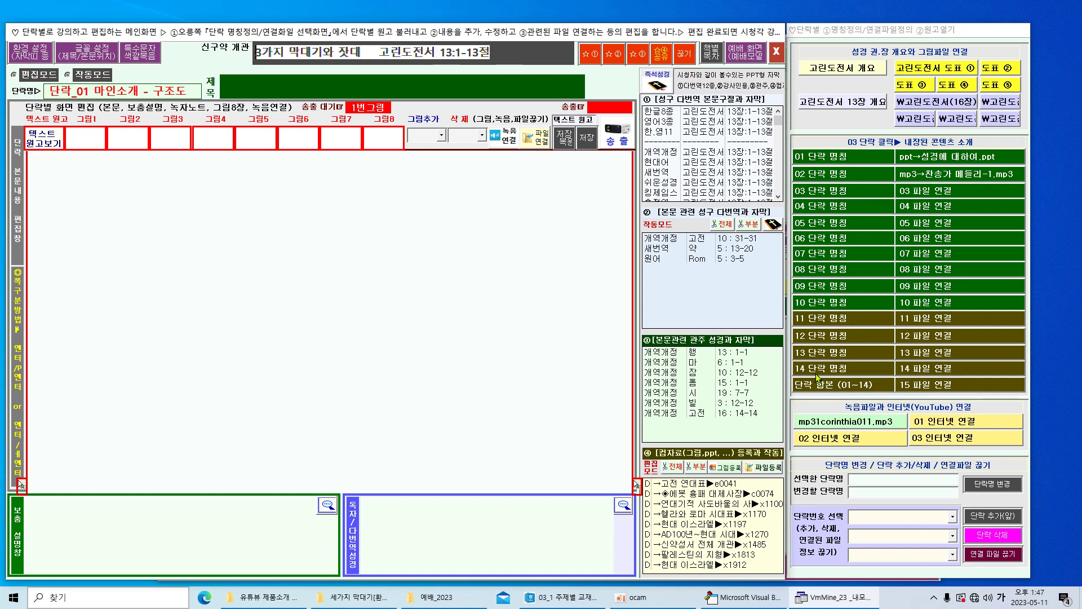
Step: Rename paragraph 01 as "세가지 막대기 1" and paragraph 02 as "세가지 막대기 2"
{"action": "left_click", "coordinate": [835, 158]}
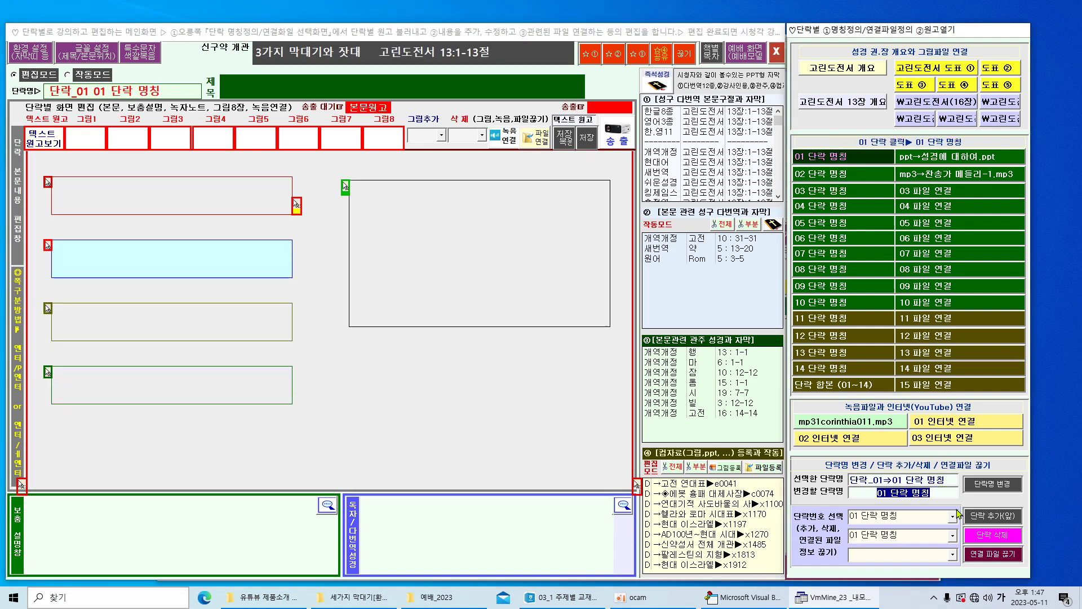
{"action": "type", "text": "세가지 막대기 1"}
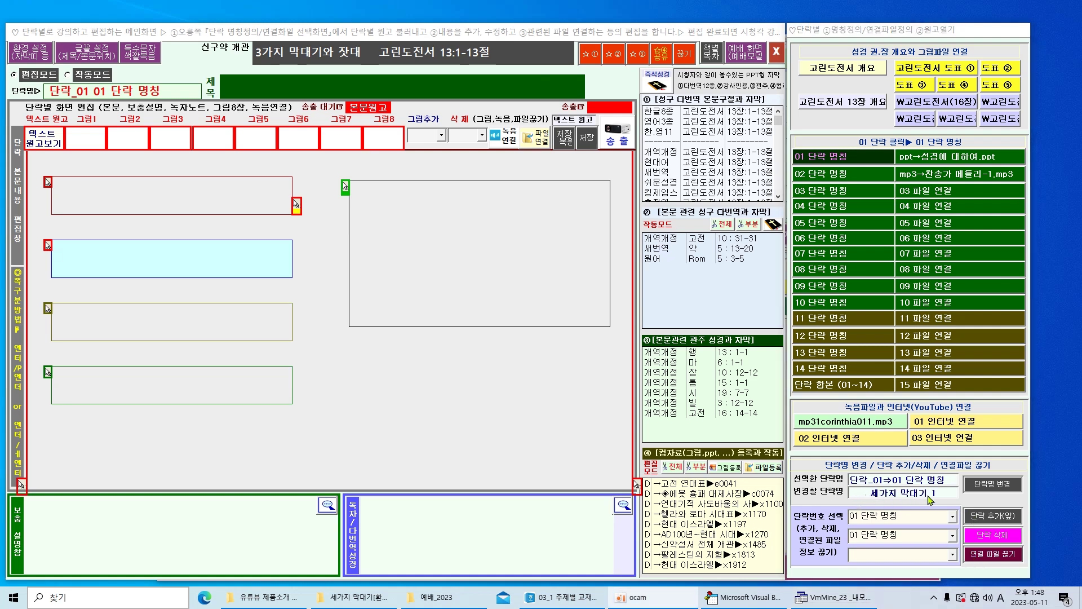
{"action": "left_click", "coordinate": [1006, 490]}
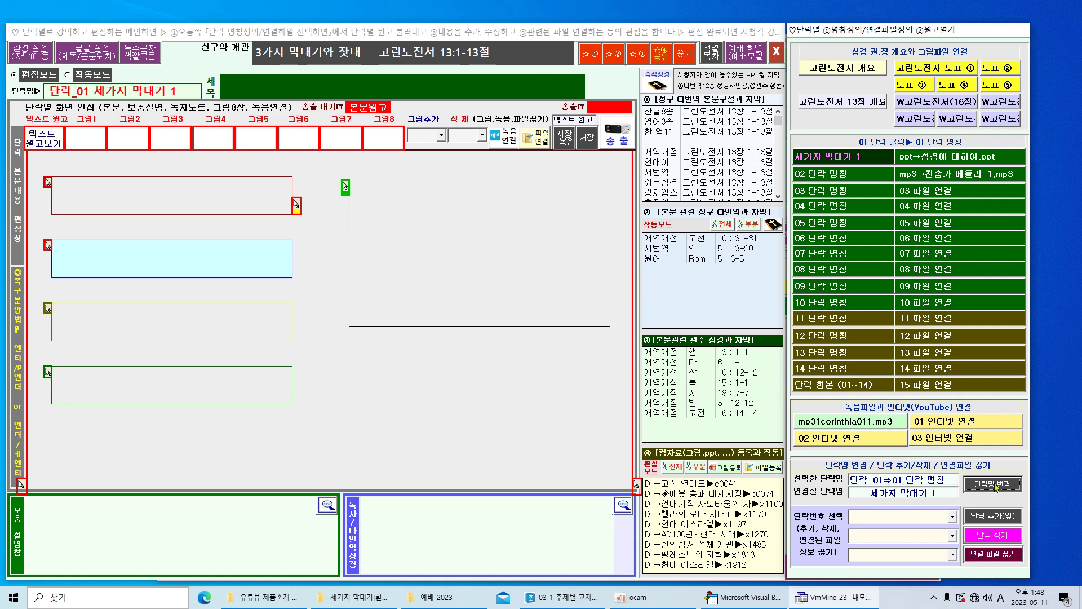
{"action": "left_click", "coordinate": [845, 175]}
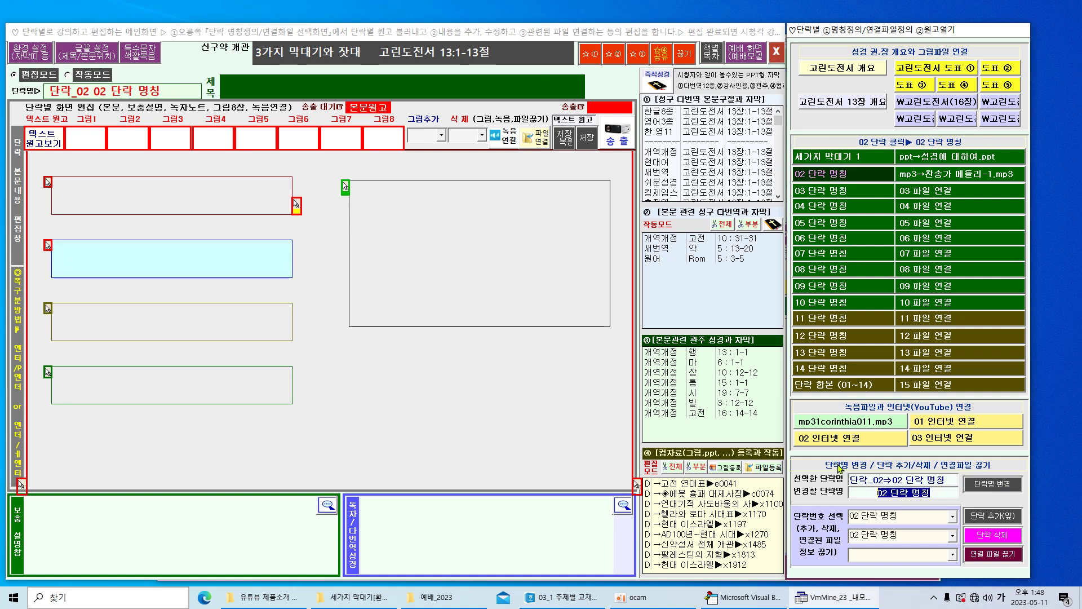
{"action": "type", "text": "세가지 막대기 2"}
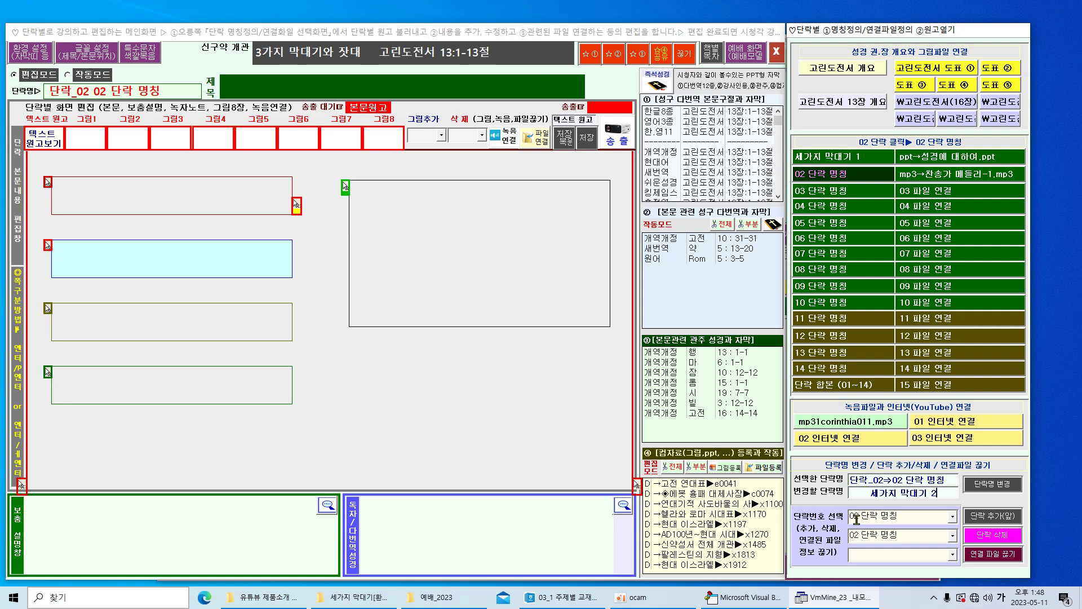
{"action": "left_click", "coordinate": [1001, 490]}
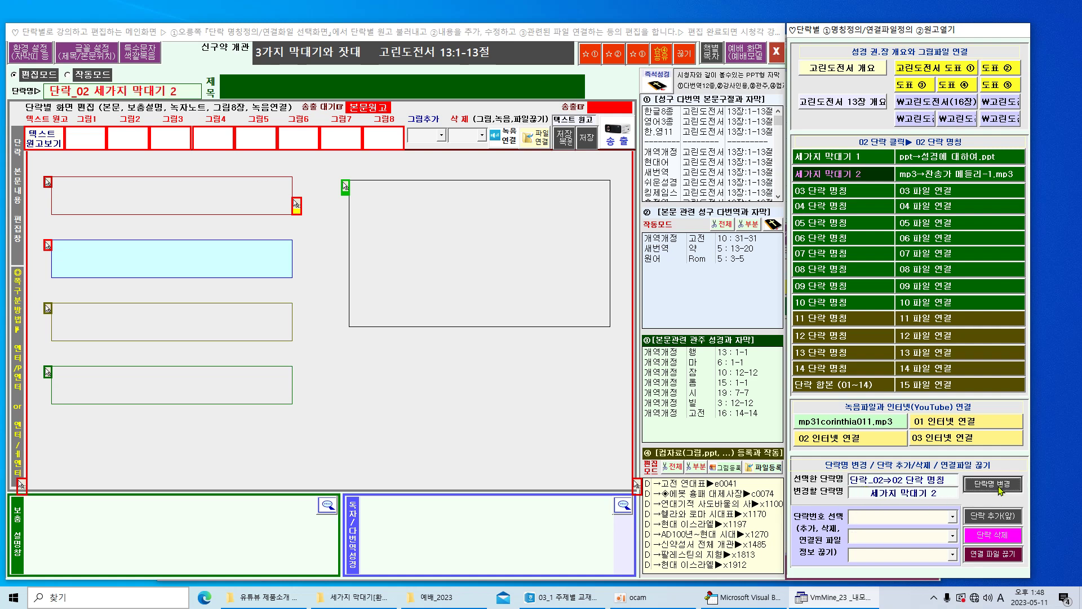
Step: Rename paragraph 03 as "세가지 막대기 4"
{"action": "left_click", "coordinate": [822, 192]}
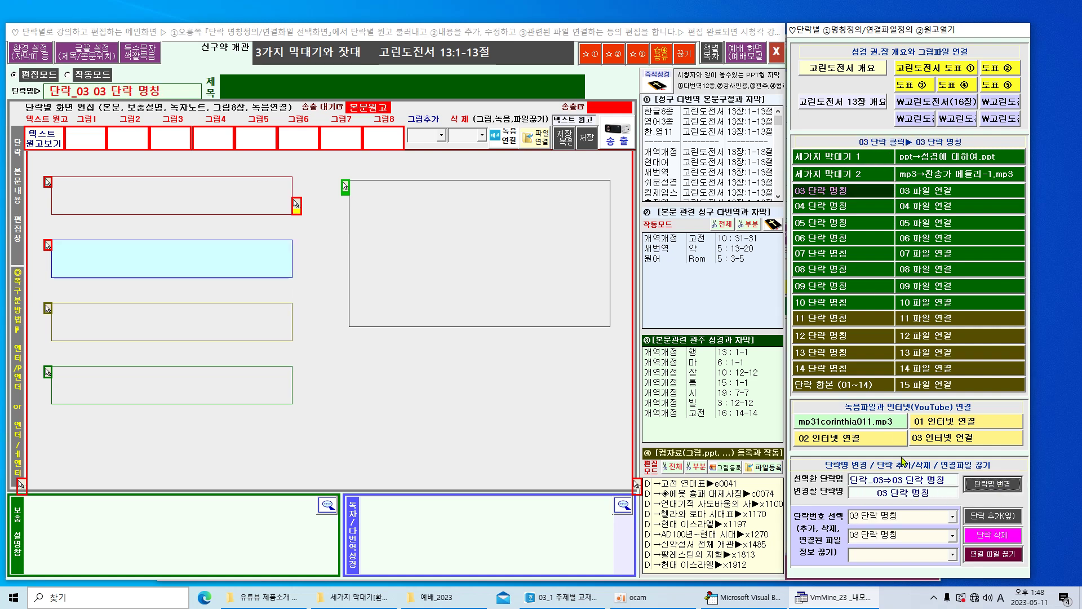
{"action": "key", "text": "Hangul"}
{"action": "type", "text": "세가지 막대기 "}
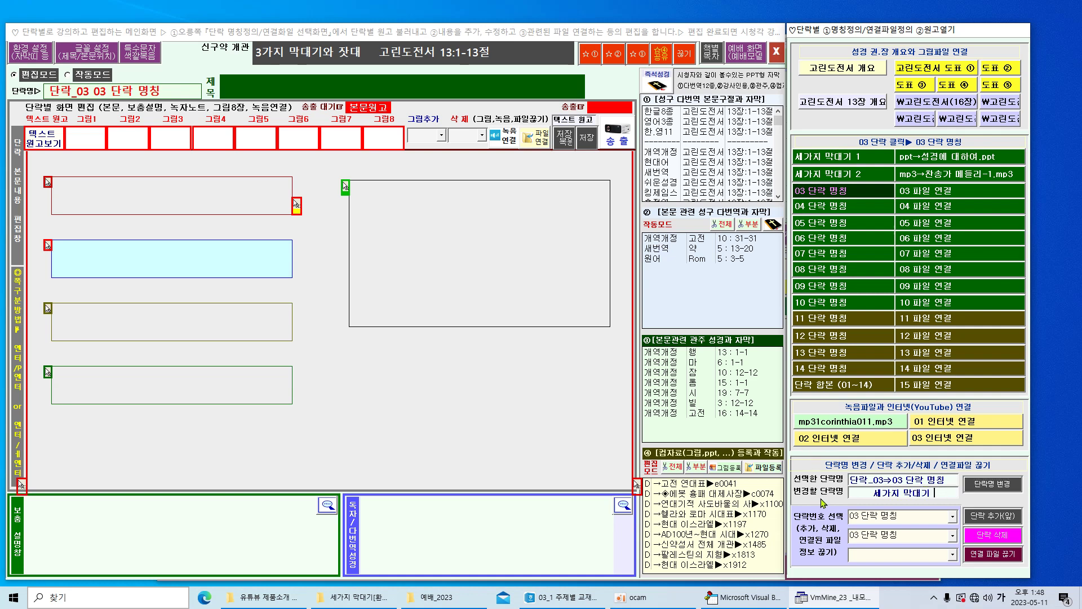
{"action": "type", "text": "4"}
{"action": "left_click", "coordinate": [996, 486]}
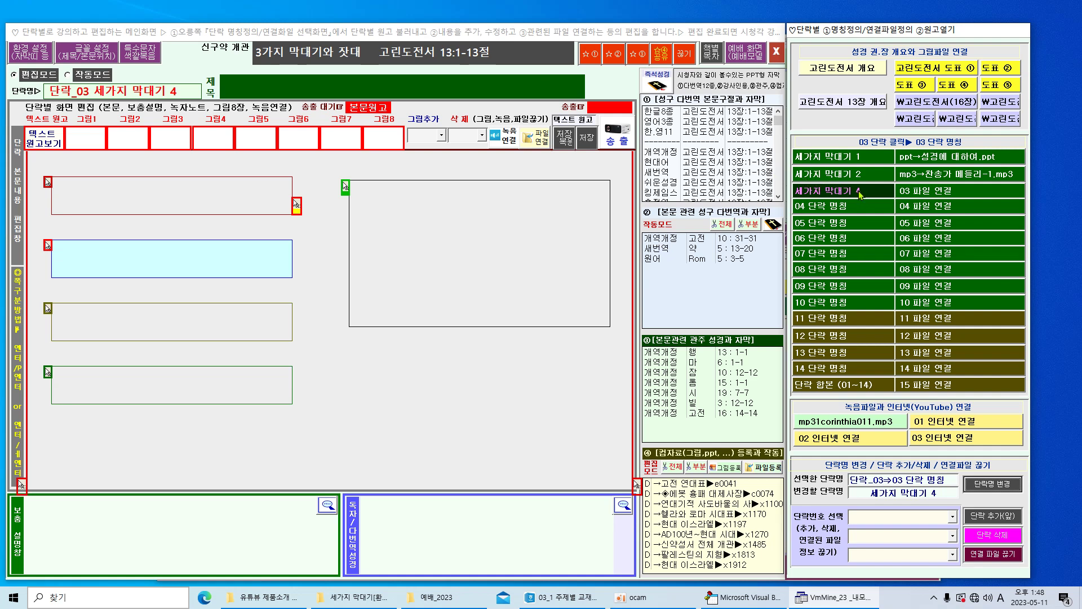
Step: Insert a new paragraph in front of the paragraph "세가지 막대기 4"
{"action": "left_click", "coordinate": [954, 520]}
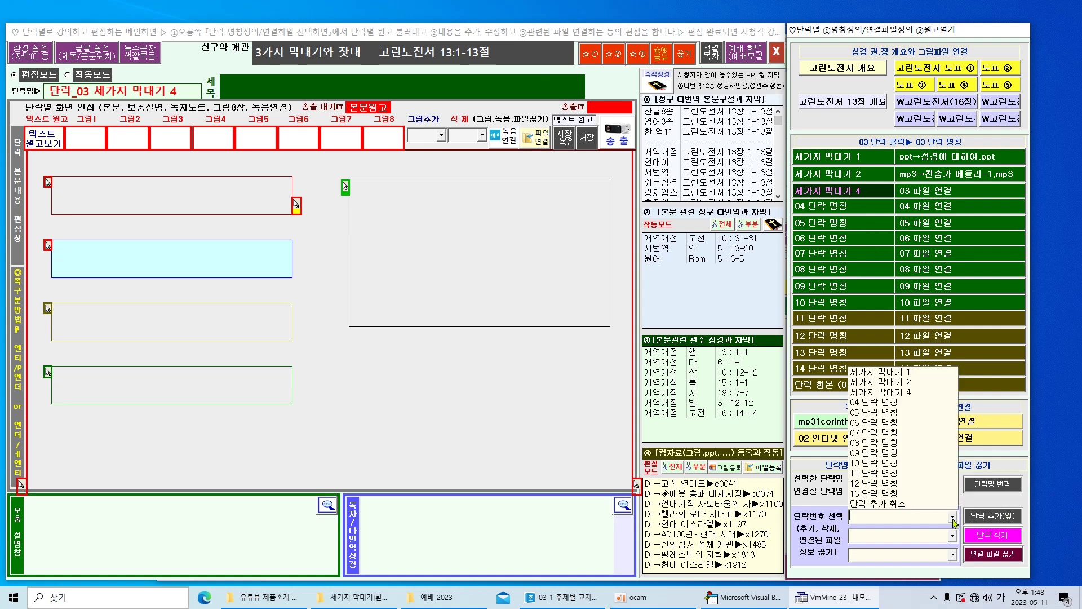
{"action": "left_click", "coordinate": [884, 394]}
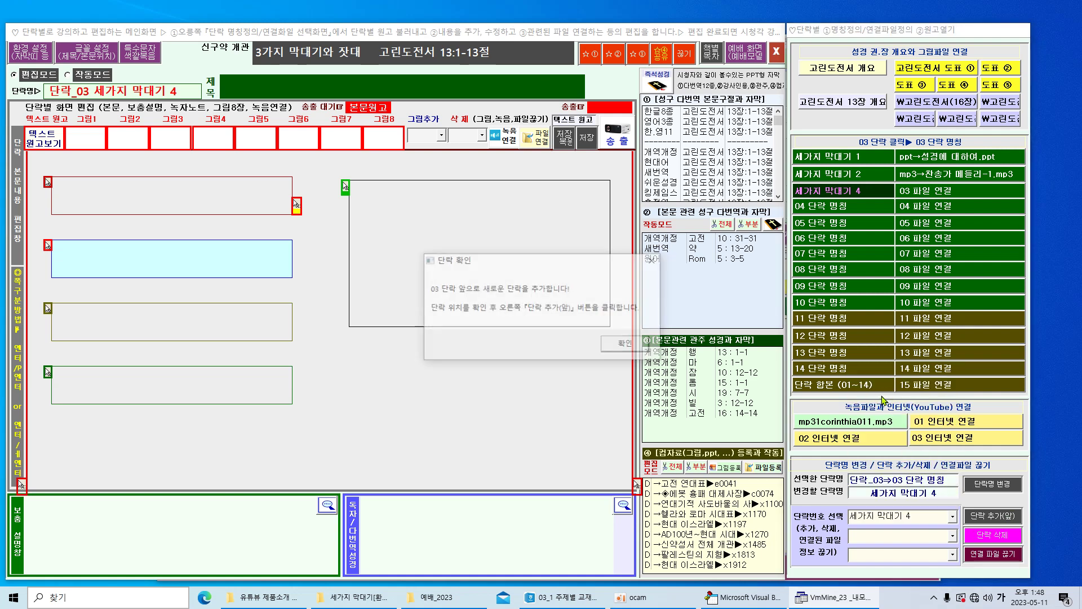
{"action": "left_click", "coordinate": [628, 345]}
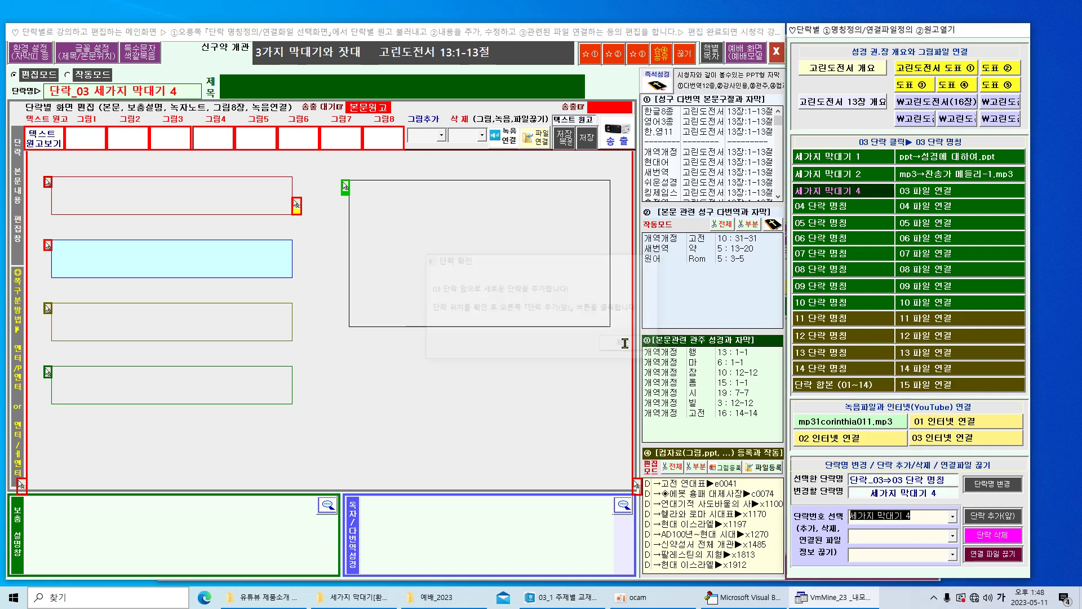
{"action": "left_click", "coordinate": [994, 522]}
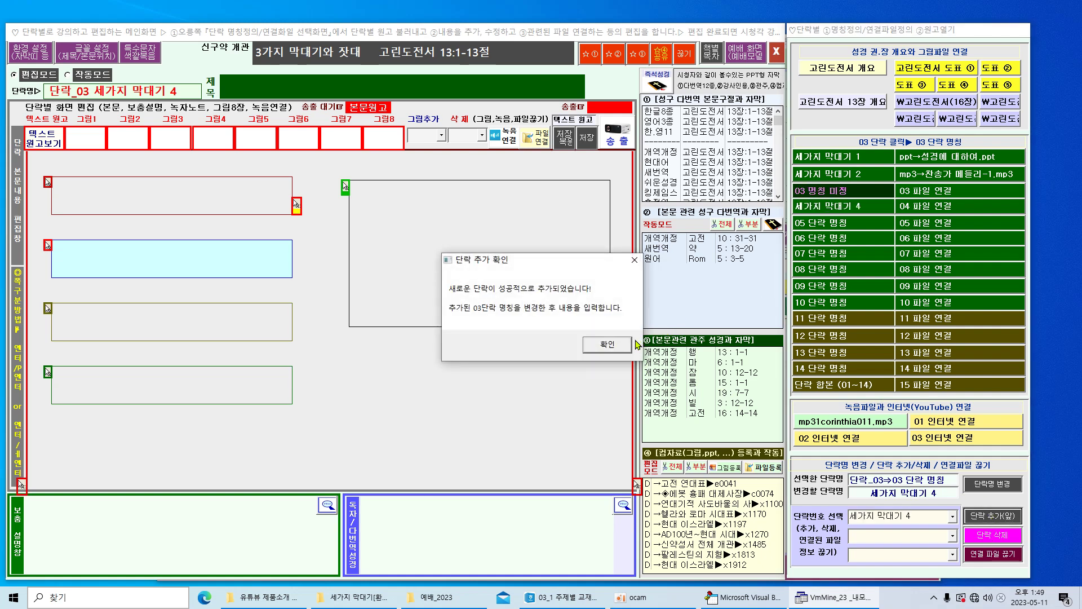
{"action": "left_click", "coordinate": [620, 344]}
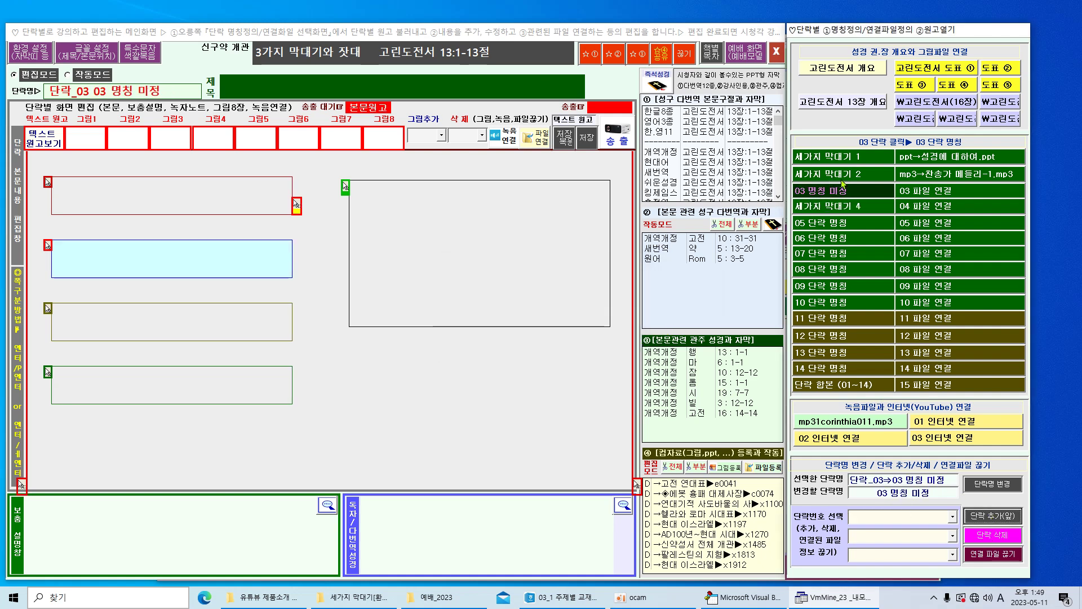
Step: Rename the newly inserted paragraph 03 as "세가지 막대기 3"
{"action": "left_click_drag", "start_coordinate": [939, 491], "coordinate": [858, 474]}
{"action": "type", "text": "세가지 막대기"}
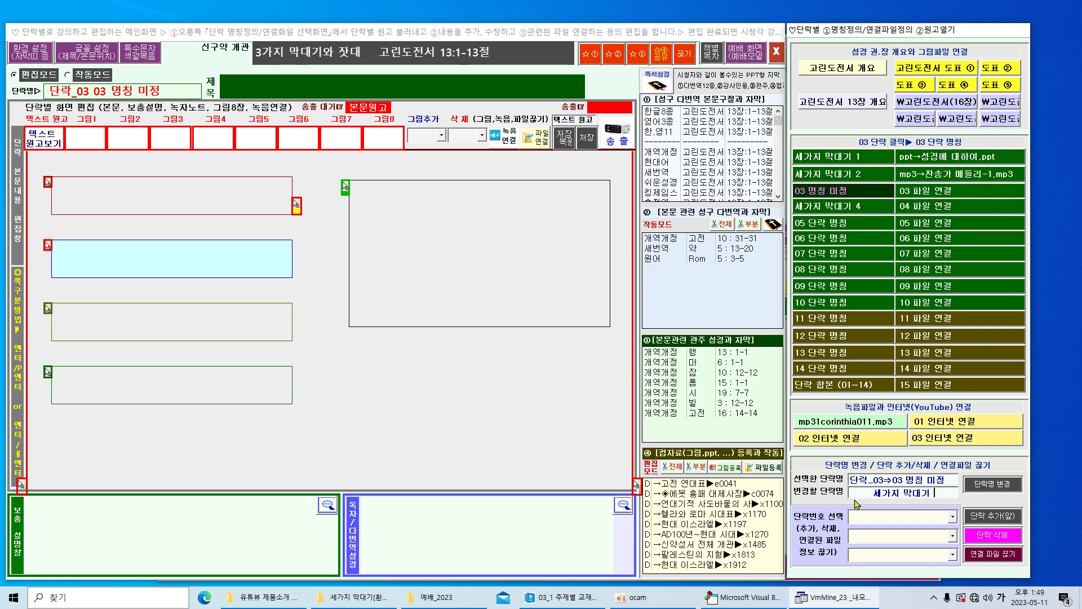
{"action": "type", "text": "3"}
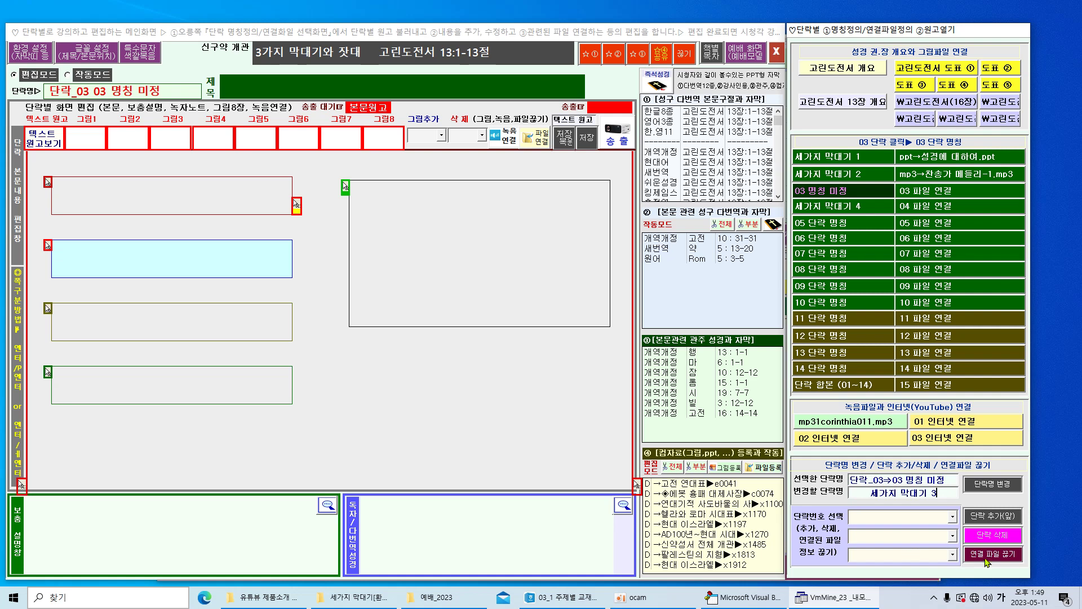
{"action": "left_click", "coordinate": [996, 488]}
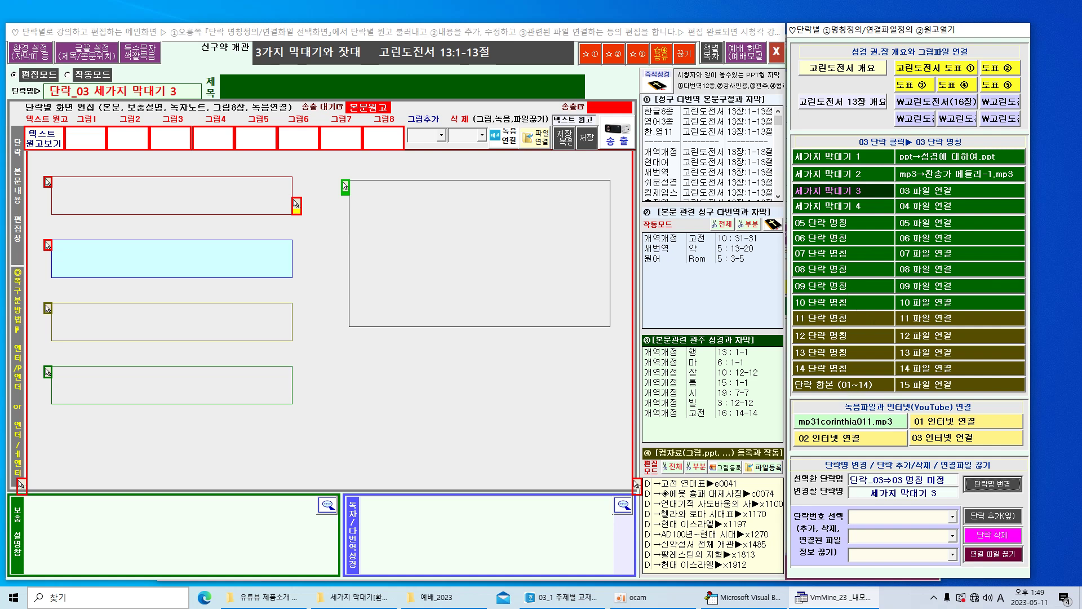
Step: Select the paragraph "세가지 막대기 1" and enter "세가지 막대기 1 [환난+감사=사랑]" as its title
{"action": "left_click", "coordinate": [824, 164]}
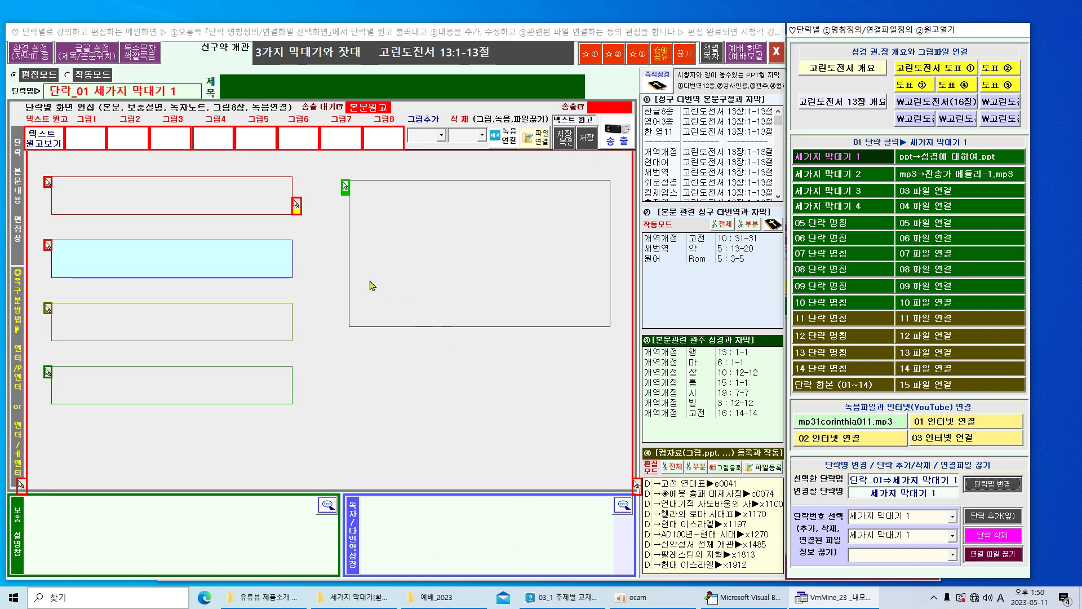
{"action": "left_click", "coordinate": [259, 86]}
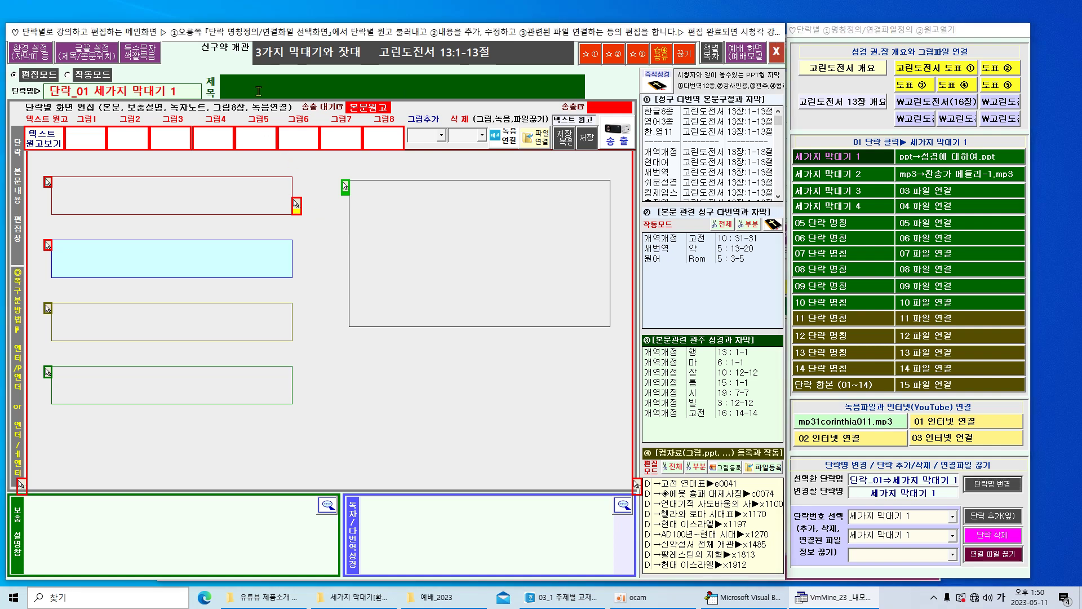
{"action": "type", "text": "세가지 막대기 1 [환난+감사=사랑]"}
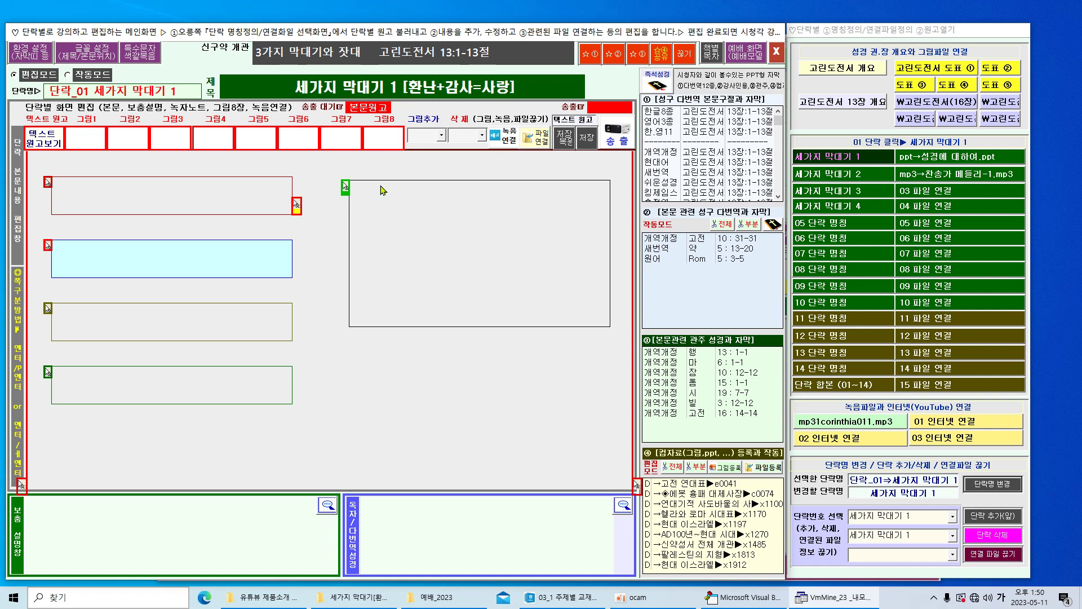
Step: Look over the paragraph's main text area, the supplementary explanation and reader note panes, and the contents heading
{"action": "left_click", "coordinate": [207, 162]}
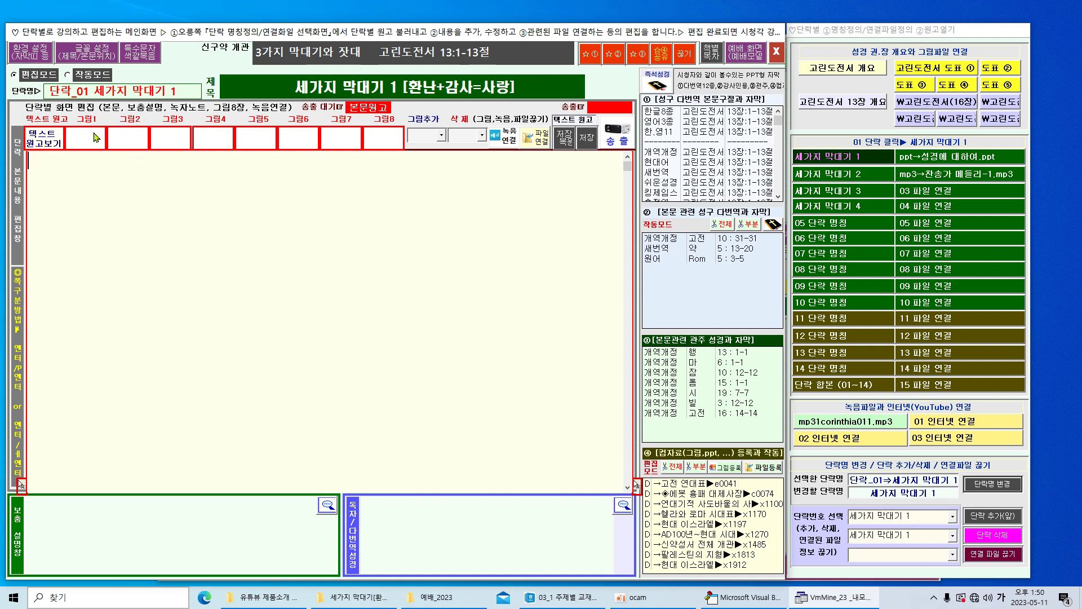
{"action": "left_click", "coordinate": [42, 139]}
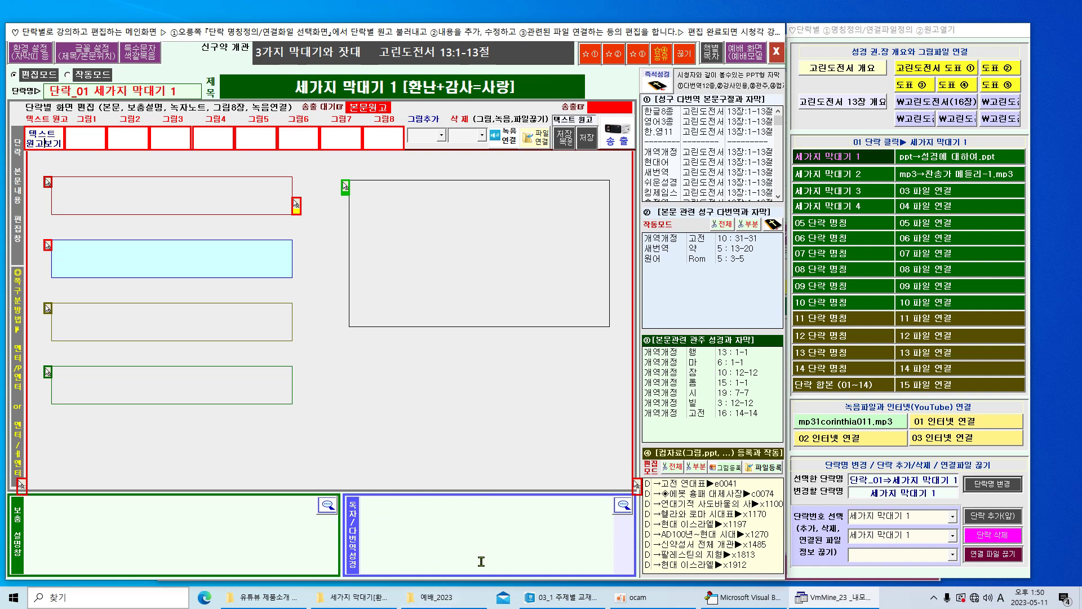
{"action": "left_click", "coordinate": [200, 540]}
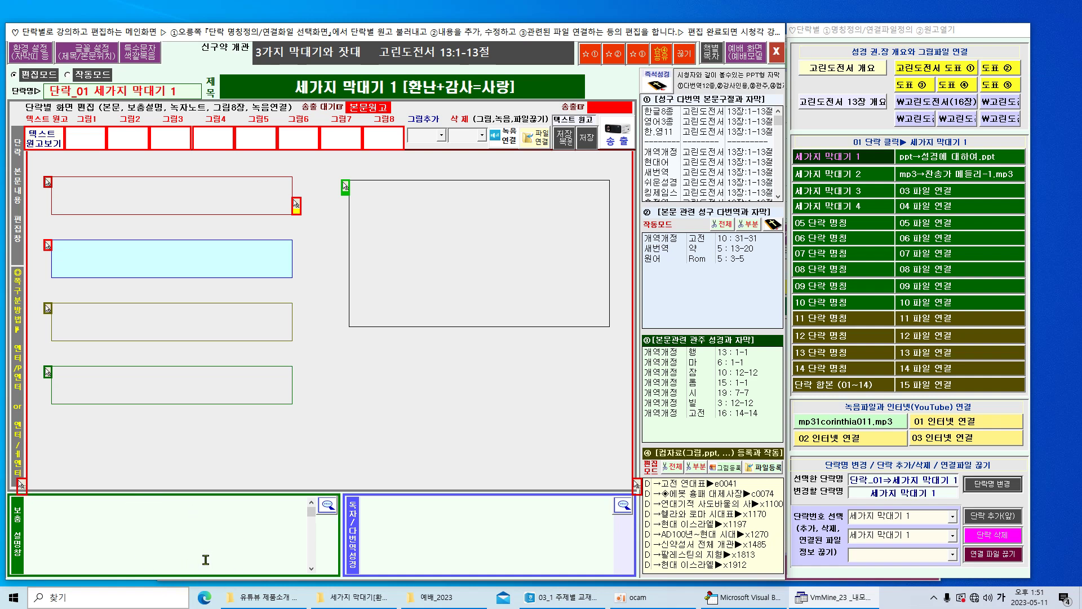
{"action": "left_click", "coordinate": [436, 557]}
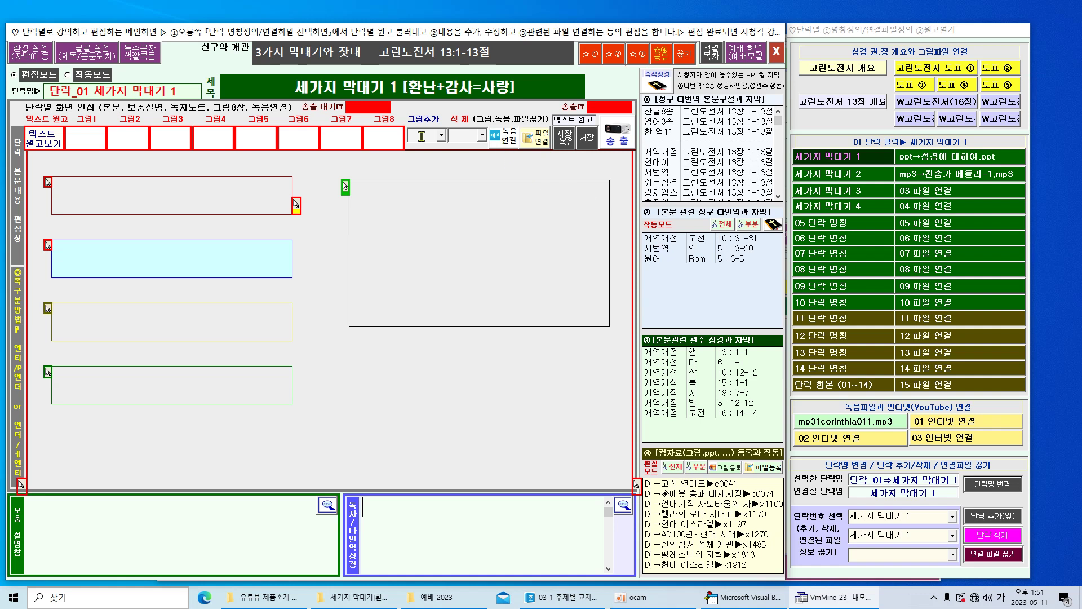
{"action": "left_click_drag", "start_coordinate": [262, 52], "coordinate": [501, 61]}
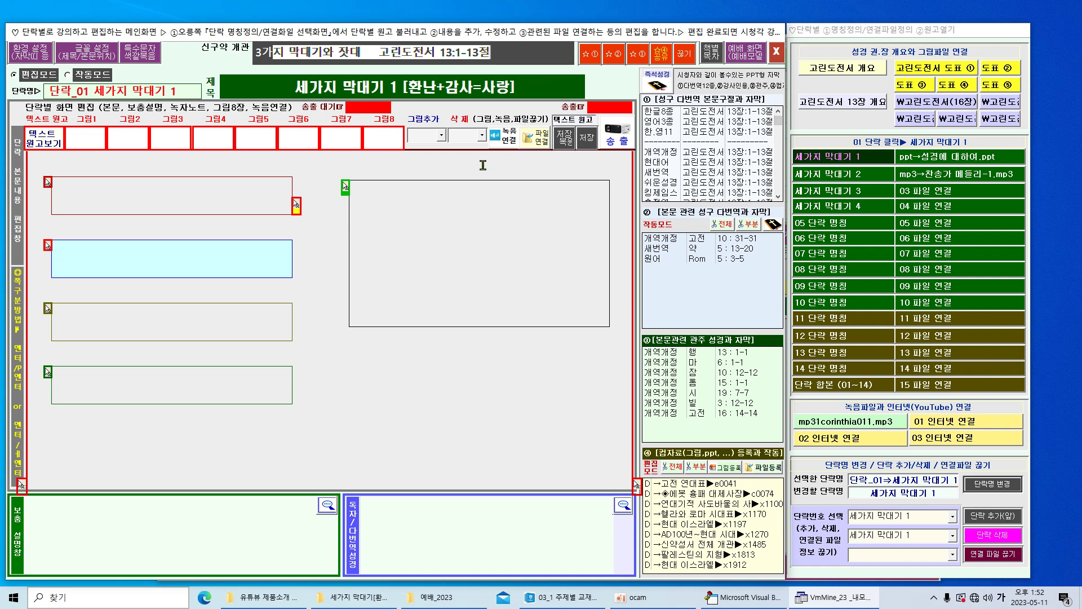
Step: Start adding picture 1 to the paragraph "세가지 막대기 1" and view the subfolders of VisionUser in the file chooser
{"action": "left_click", "coordinate": [441, 135]}
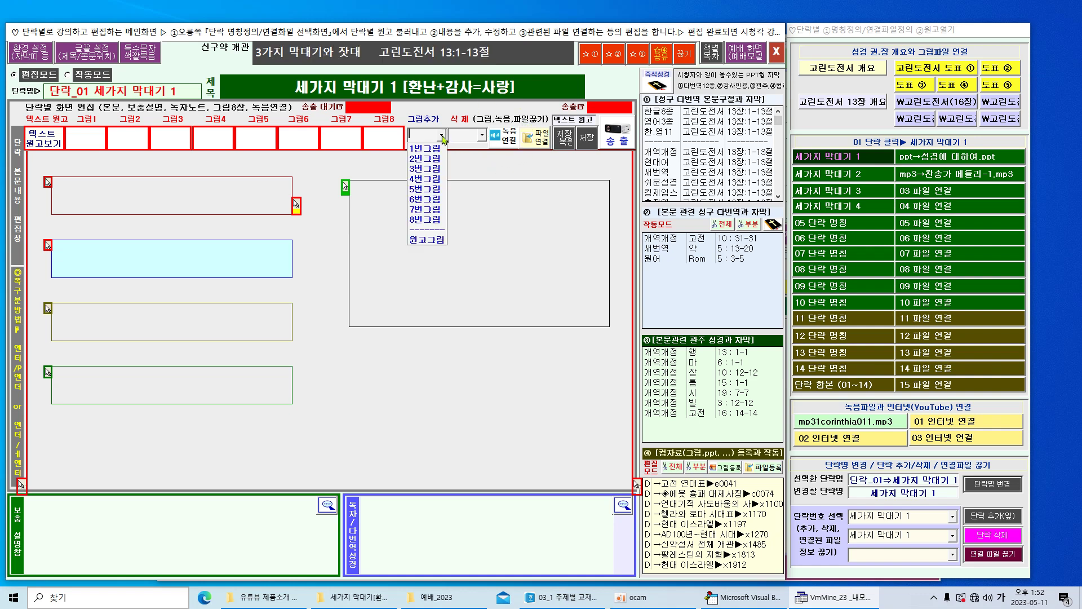
{"action": "left_click", "coordinate": [418, 150]}
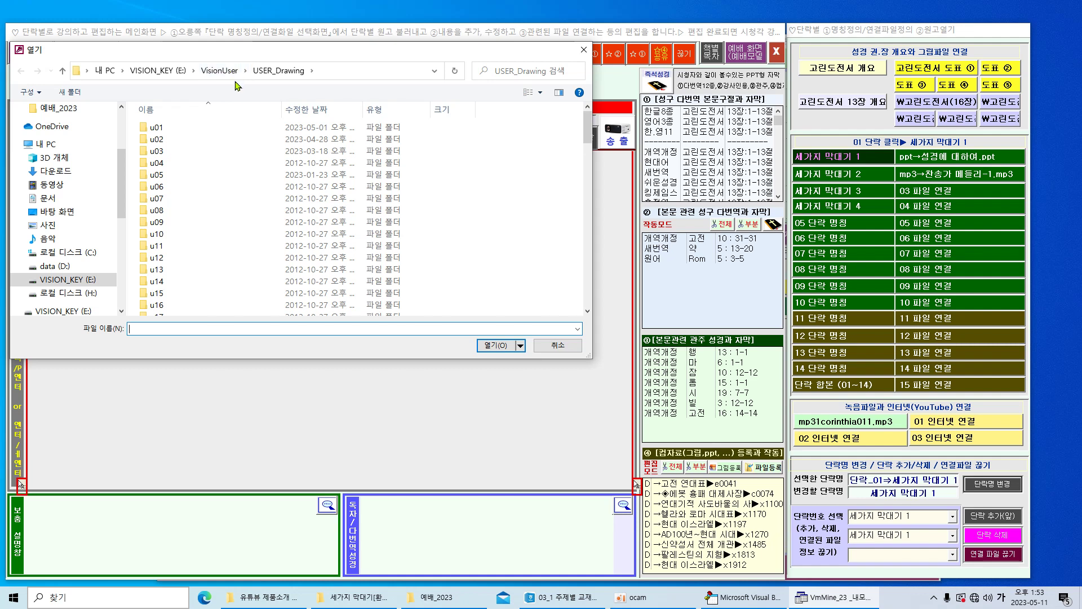
{"action": "left_click_drag", "start_coordinate": [289, 56], "coordinate": [304, 59]}
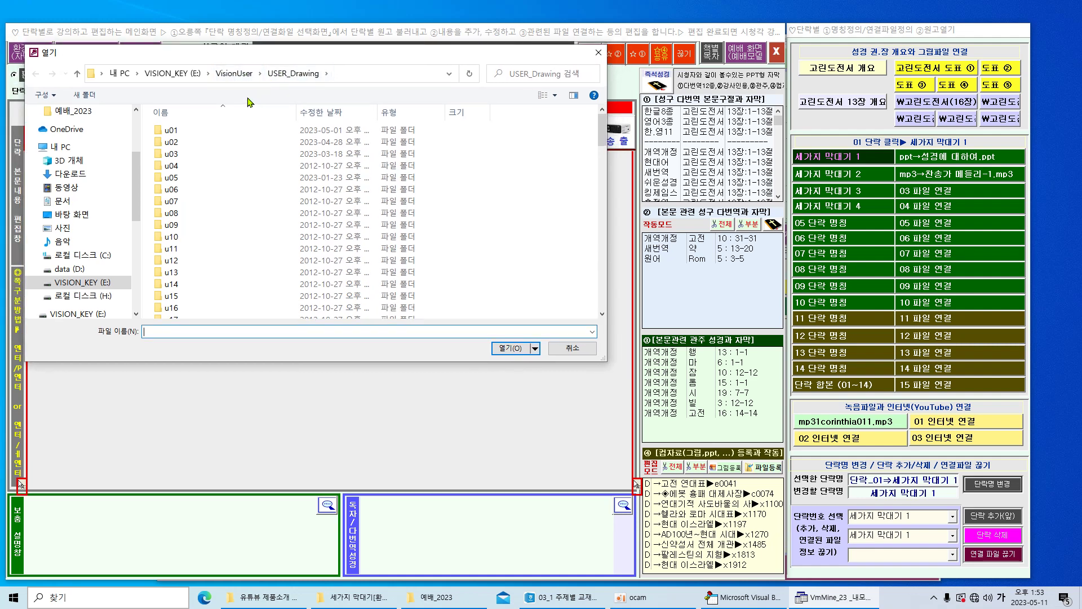
{"action": "left_click", "coordinate": [260, 77]}
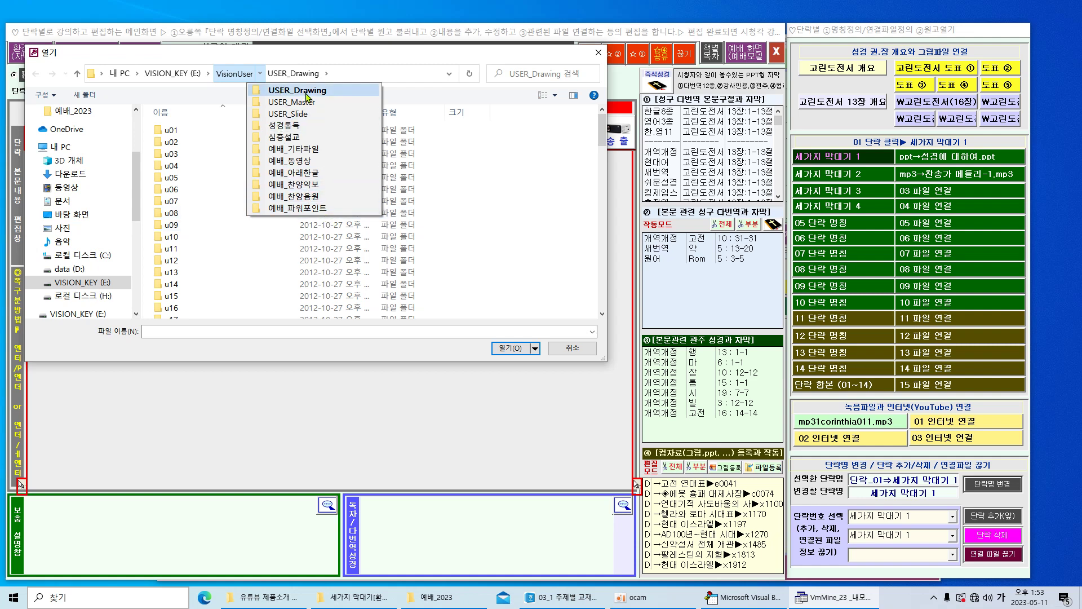
Step: Look through the numbered folders of USER_Drawing and examine the contents of the subfolder 46고전 in u22
{"action": "mouse_move", "coordinate": [301, 80]}
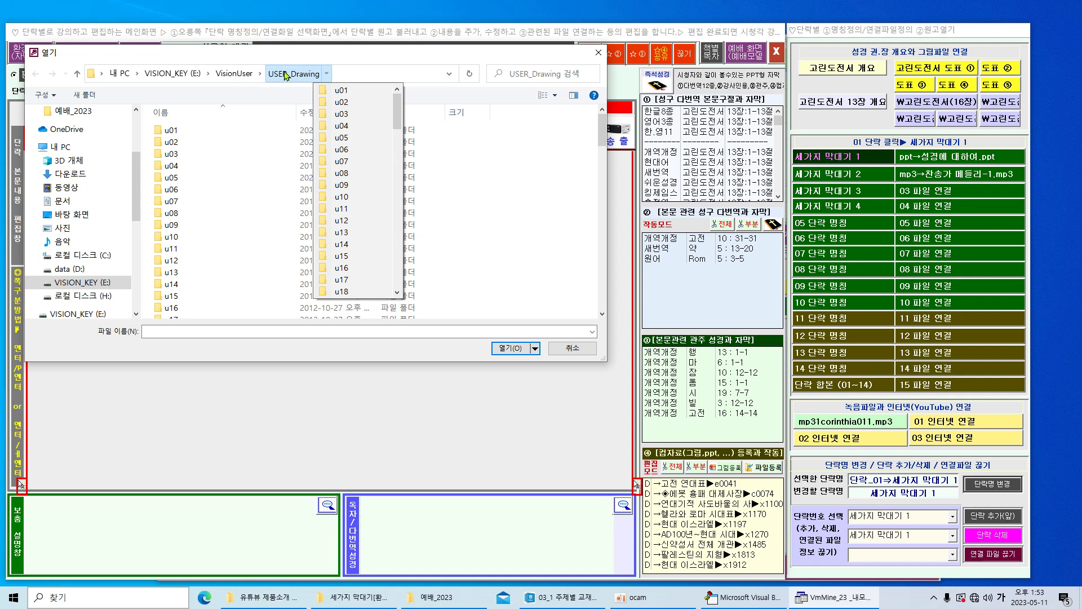
{"action": "mouse_move", "coordinate": [397, 112]}
{"action": "left_mouse_down"}
{"action": "mouse_move", "coordinate": [418, 297]}
{"action": "mouse_move", "coordinate": [377, 112]}
{"action": "left_mouse_up"}
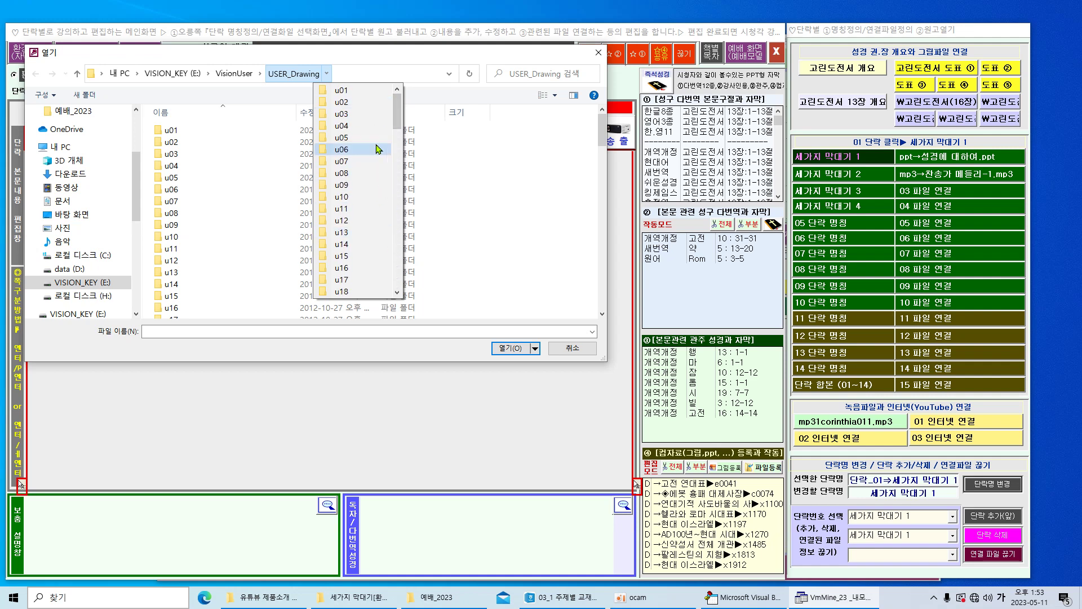
{"action": "left_click_drag", "start_coordinate": [402, 124], "coordinate": [410, 160]}
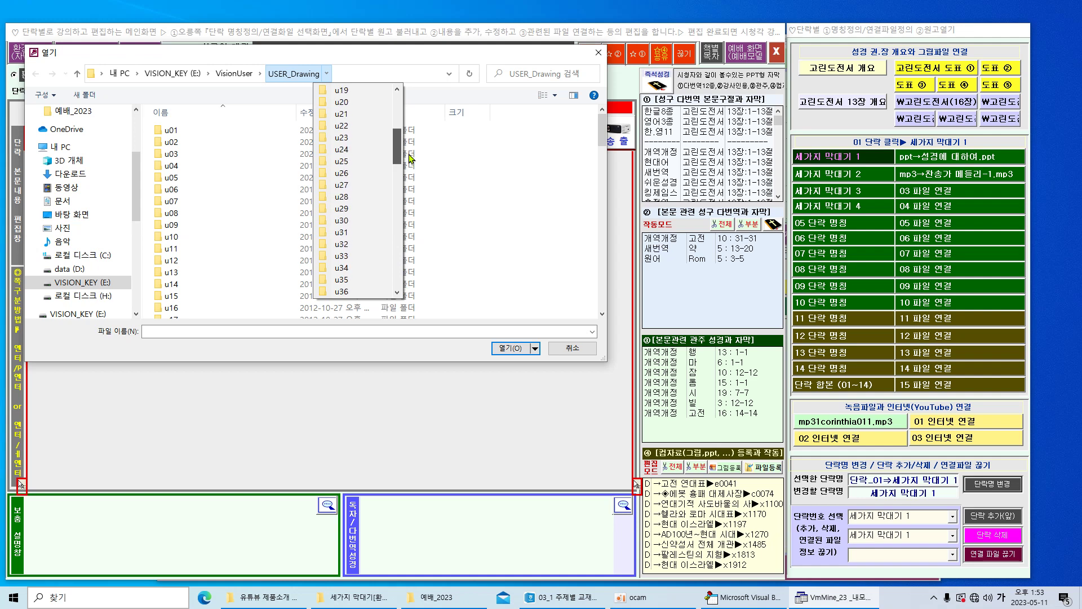
{"action": "left_click", "coordinate": [349, 130]}
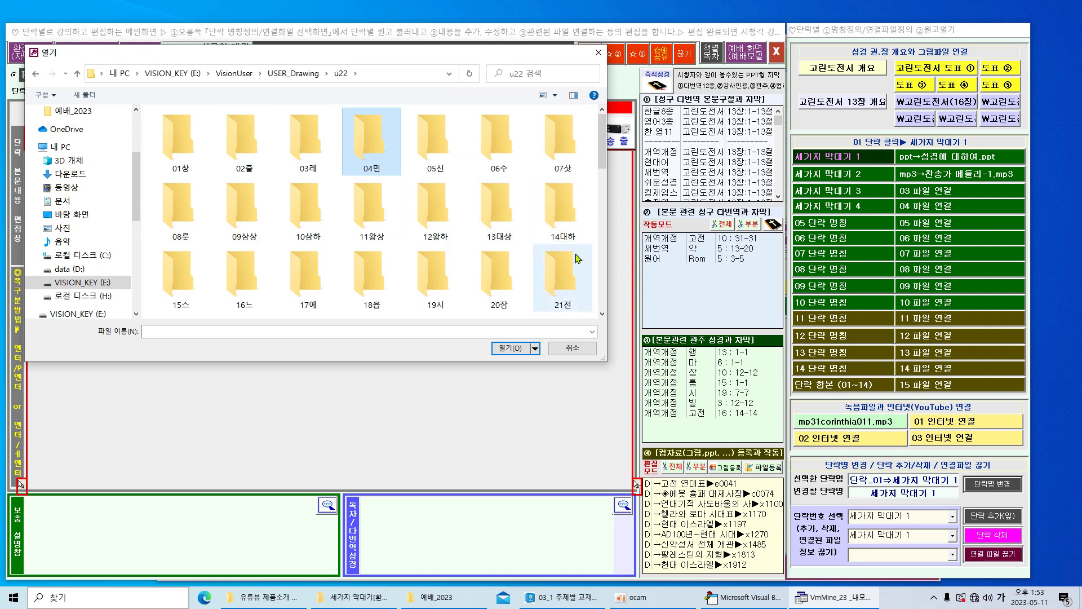
{"action": "left_click_drag", "start_coordinate": [600, 163], "coordinate": [610, 237]}
{"action": "double_click", "coordinate": [378, 245]}
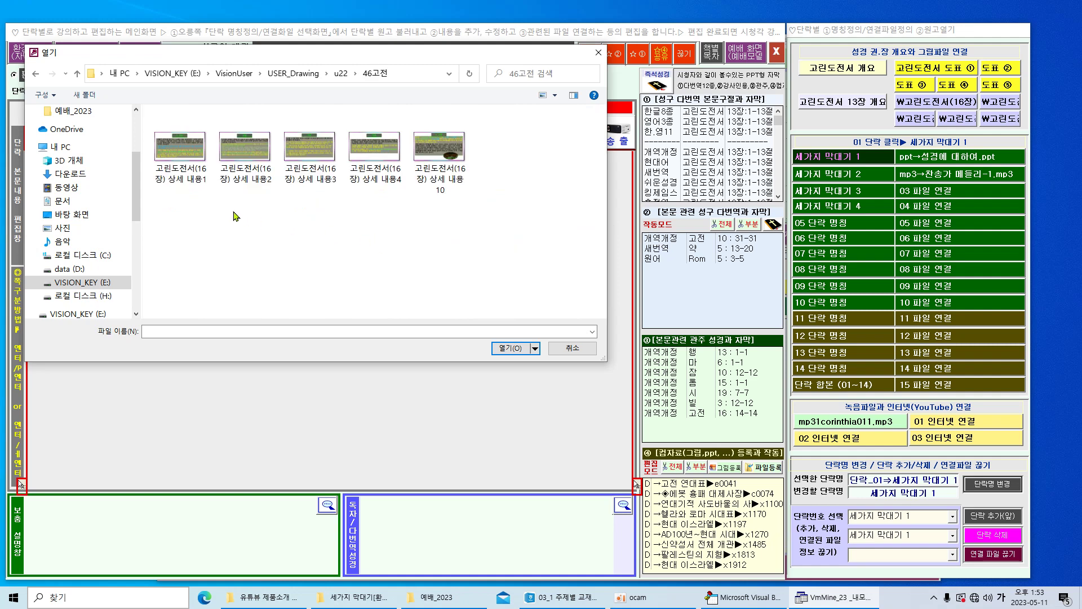
Step: Return to USER_Drawing and examine the contents of its u21 folder
{"action": "left_click", "coordinate": [78, 74]}
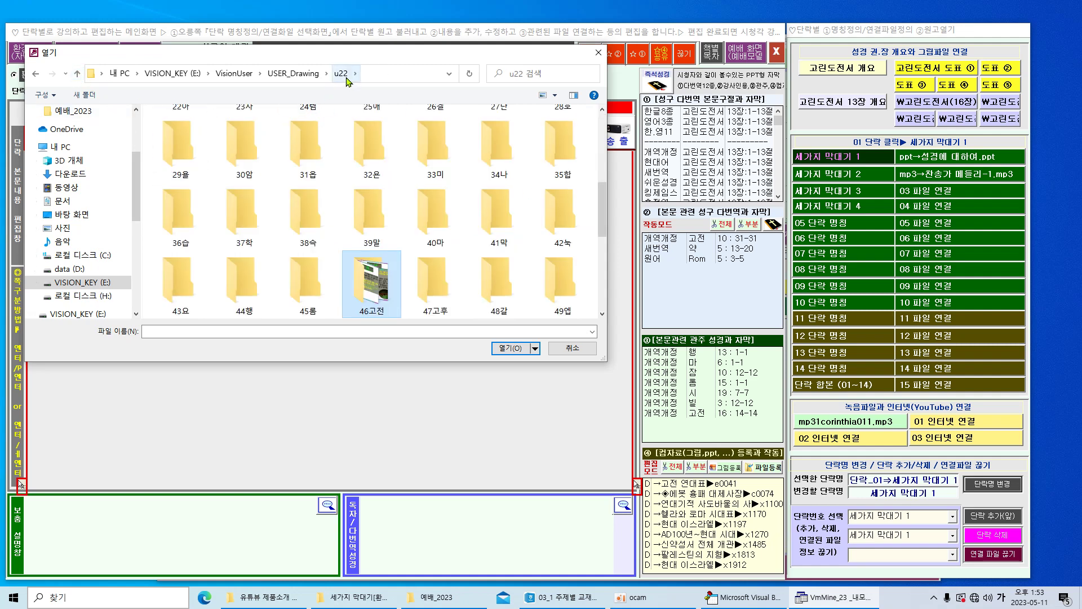
{"action": "left_click", "coordinate": [294, 74]}
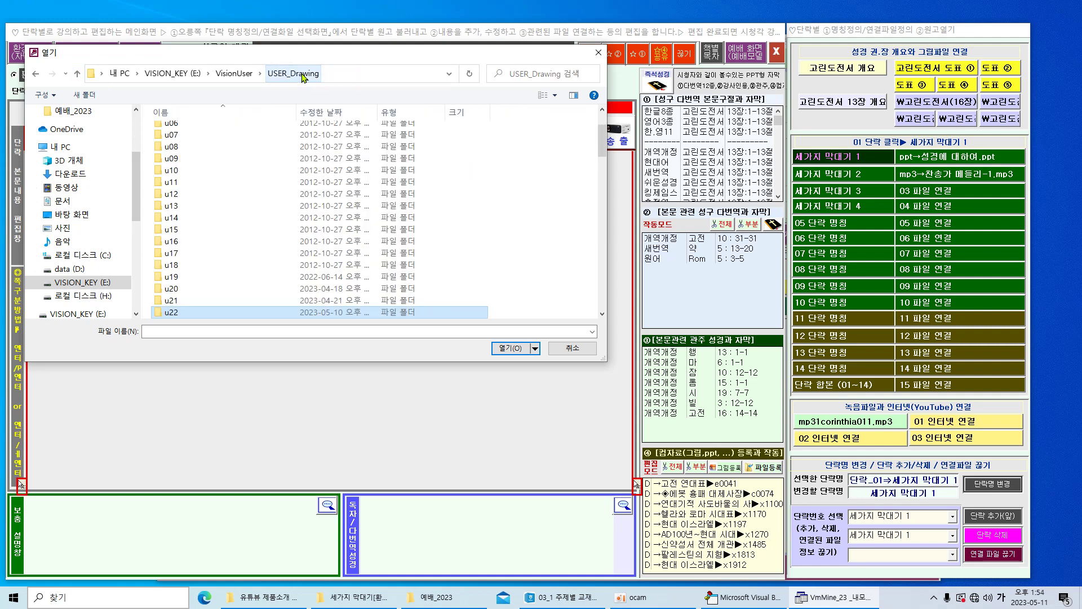
{"action": "left_click", "coordinate": [170, 305]}
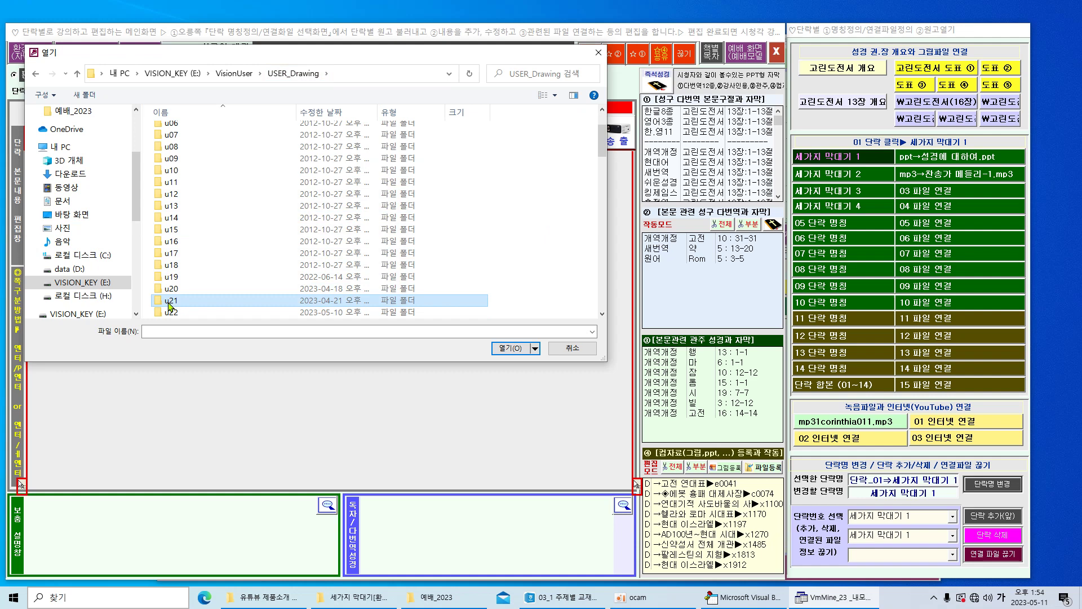
{"action": "double_click", "coordinate": [169, 305]}
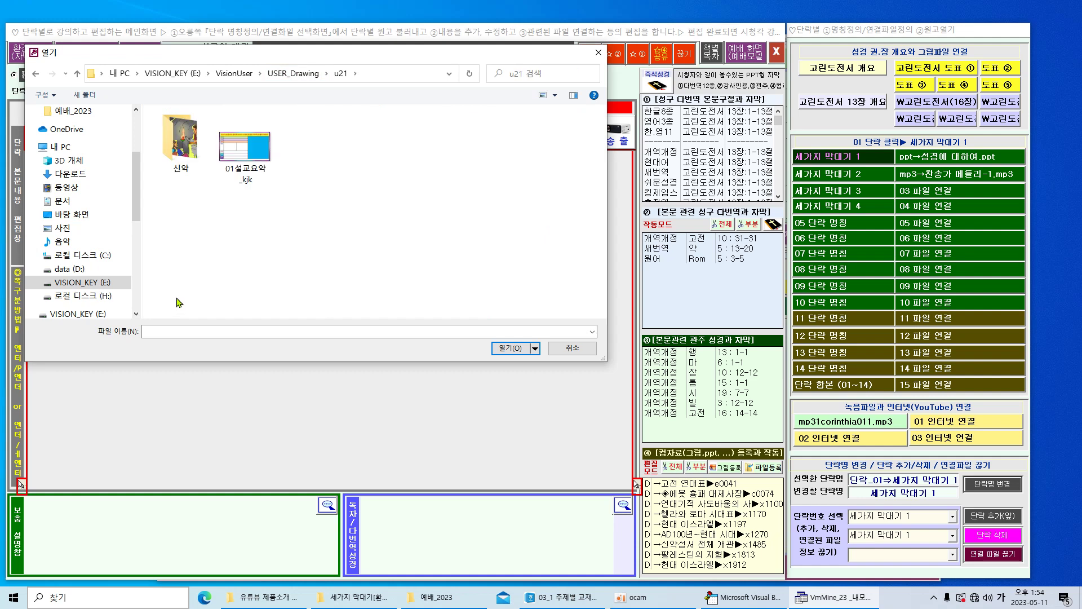
{"action": "left_click", "coordinate": [77, 73]}
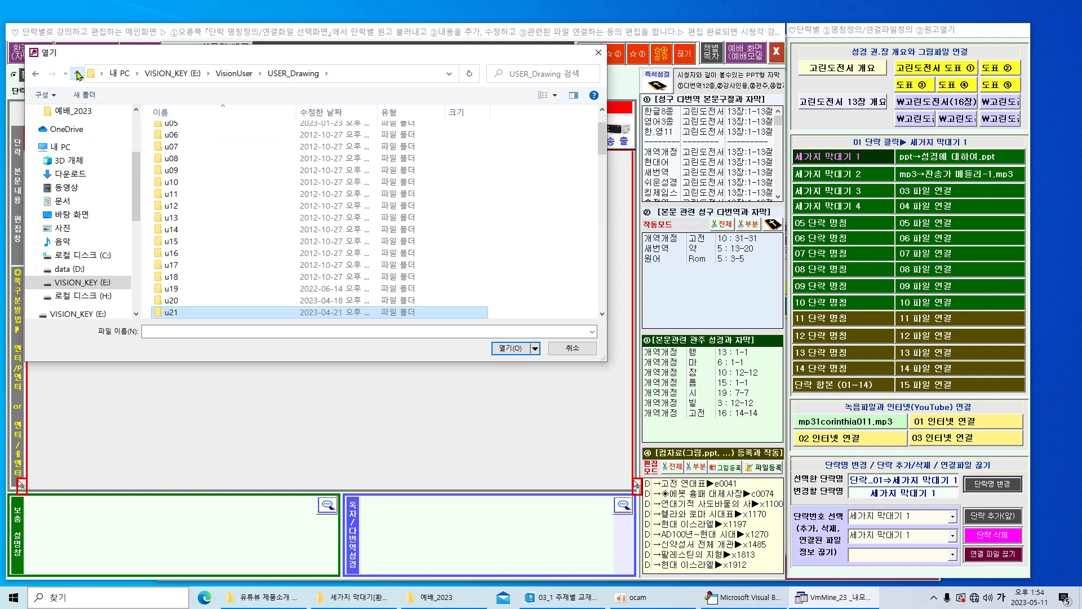
Step: Attach 슬라이드1 from the u20 subfolder "세가지 막대기[환난+감사=사랑]" as picture 1
{"action": "left_click", "coordinate": [179, 303]}
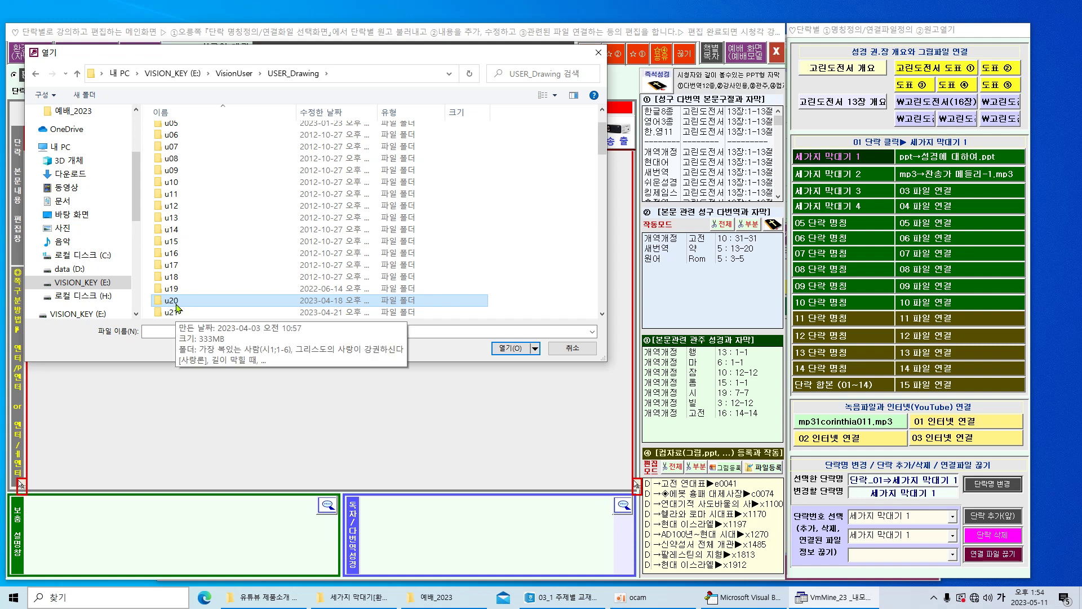
{"action": "double_click", "coordinate": [170, 304]}
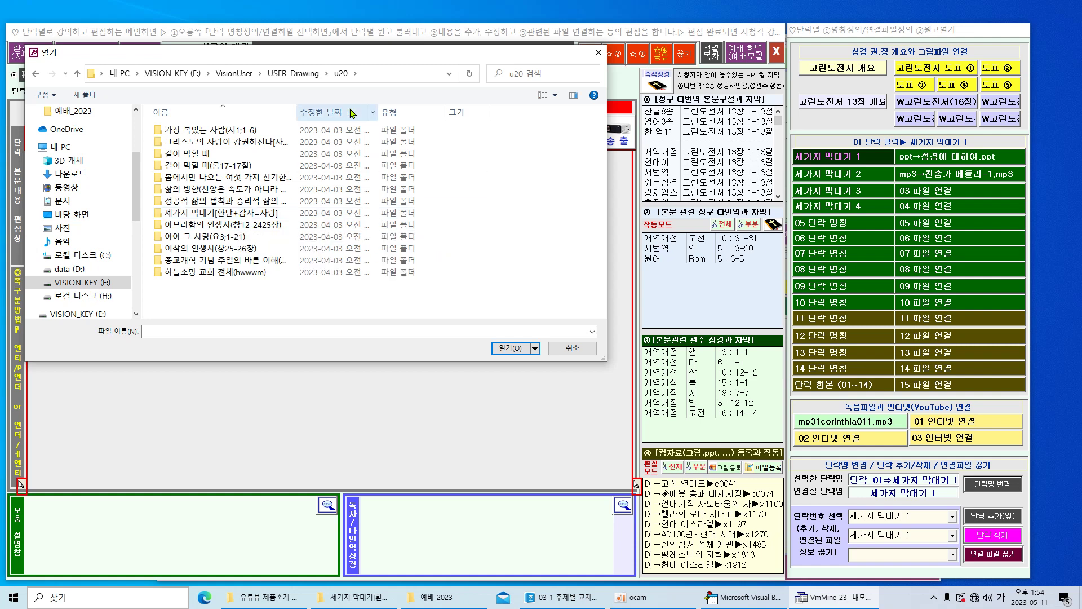
{"action": "left_click", "coordinate": [229, 217]}
{"action": "double_click", "coordinate": [180, 151]}
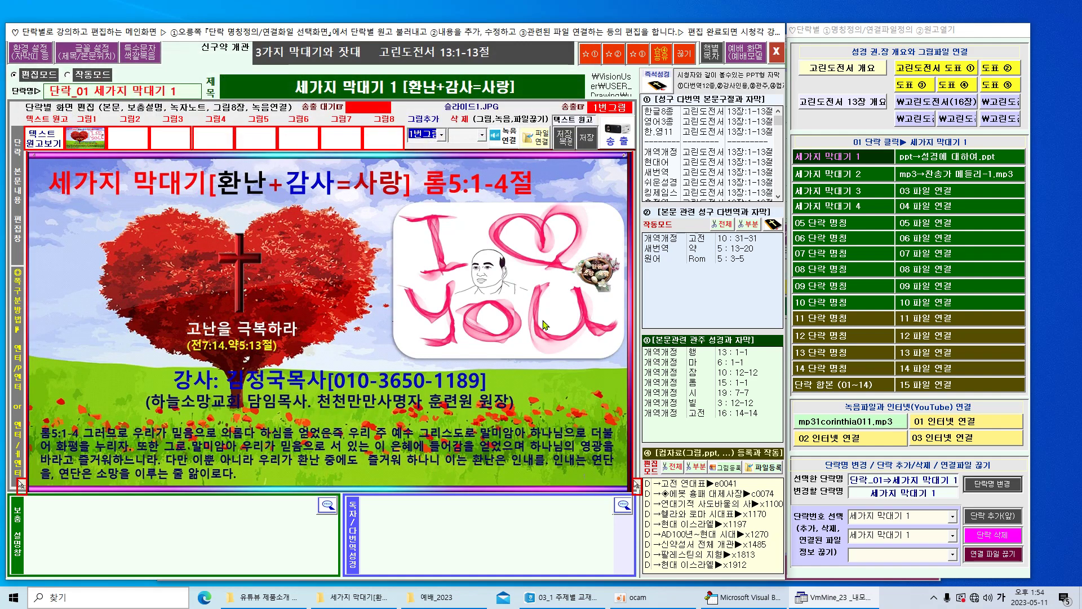
Step: Attach 슬라이드2 as picture 2 and 슬라이드3 as picture 3 of the paragraph
{"action": "left_click", "coordinate": [443, 136]}
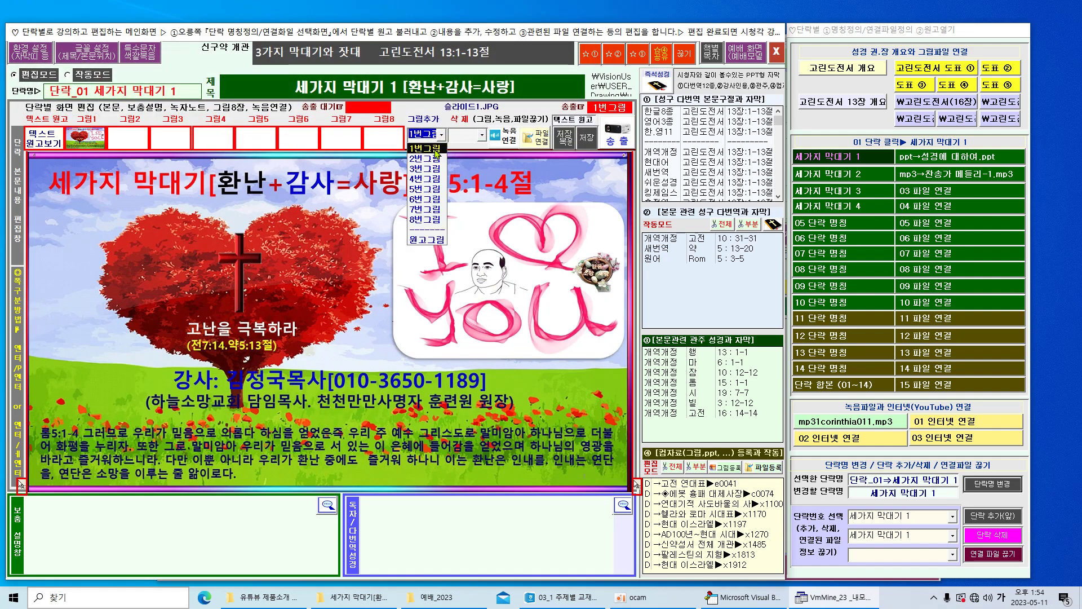
{"action": "left_click", "coordinate": [434, 162]}
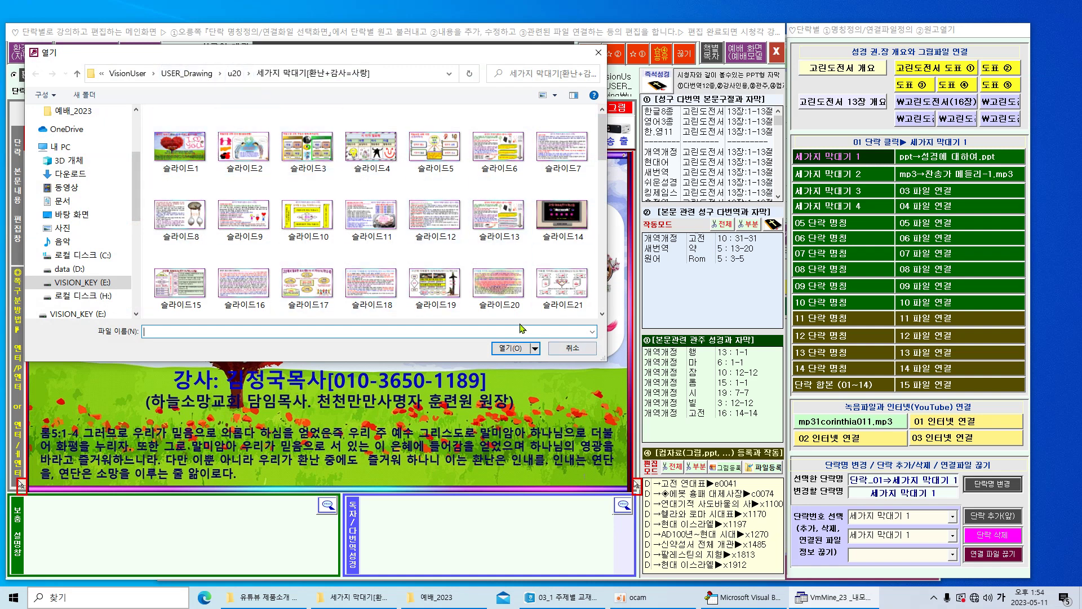
{"action": "double_click", "coordinate": [243, 144]}
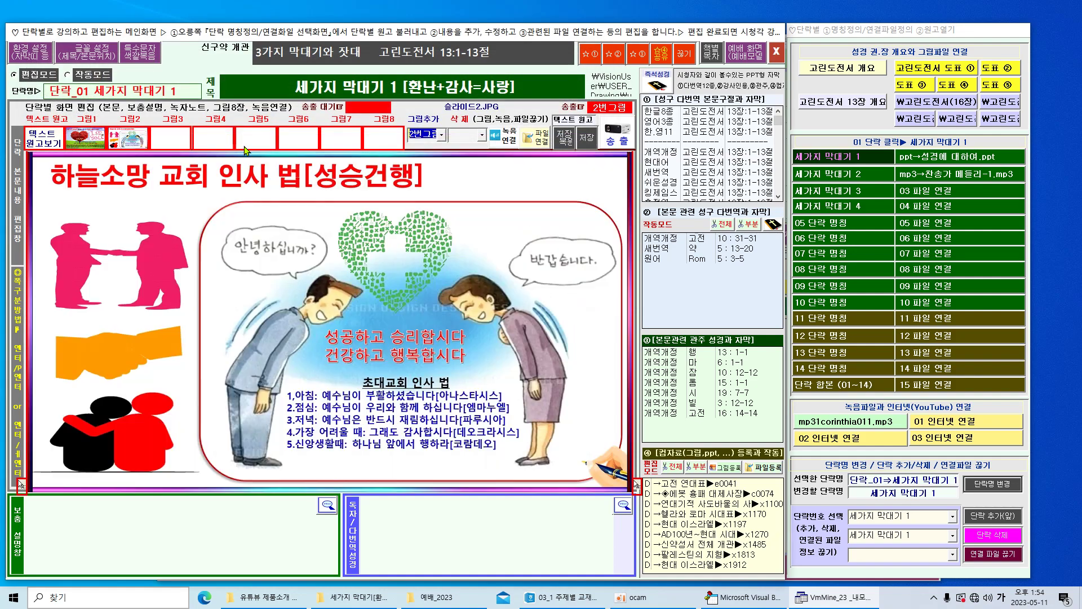
{"action": "left_click", "coordinate": [442, 134]}
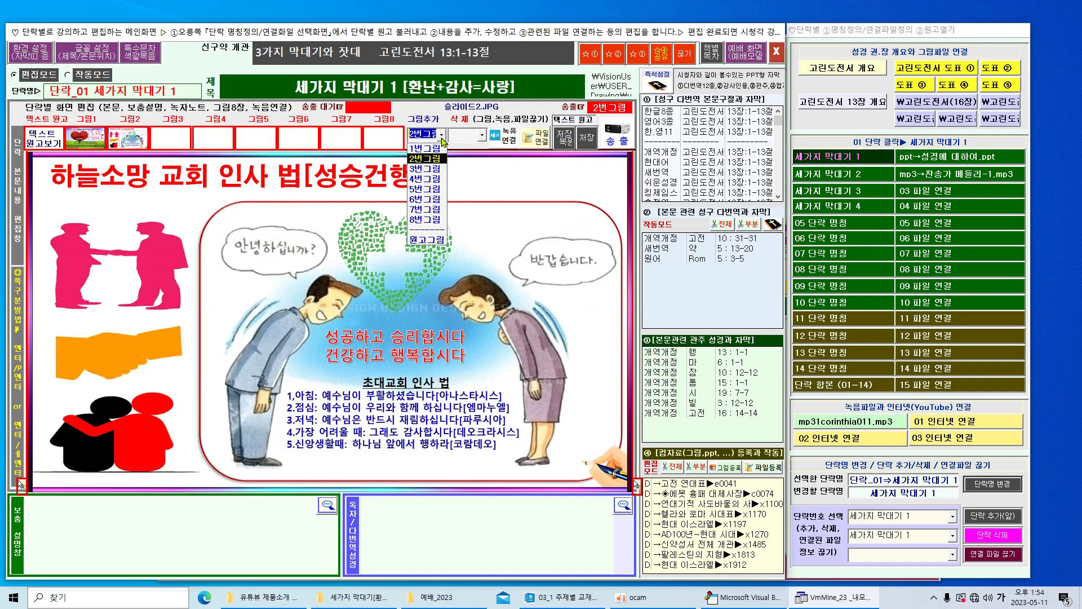
{"action": "left_click", "coordinate": [411, 162]}
{"action": "double_click", "coordinate": [315, 145]}
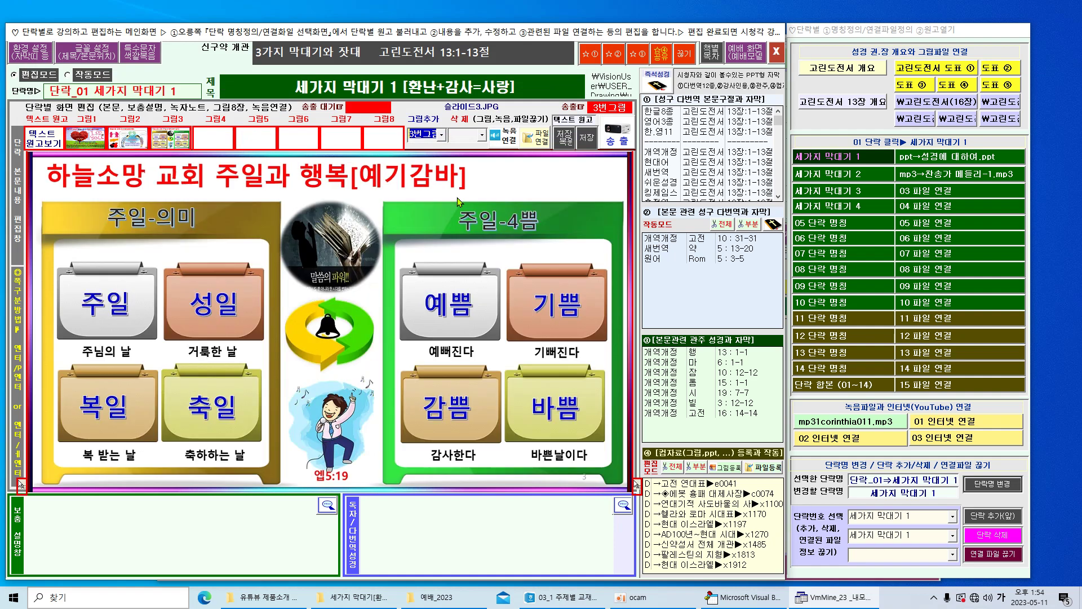
Step: Attach 슬라이드4 from the same folder as picture 4 of the paragraph
{"action": "left_click", "coordinate": [442, 135]}
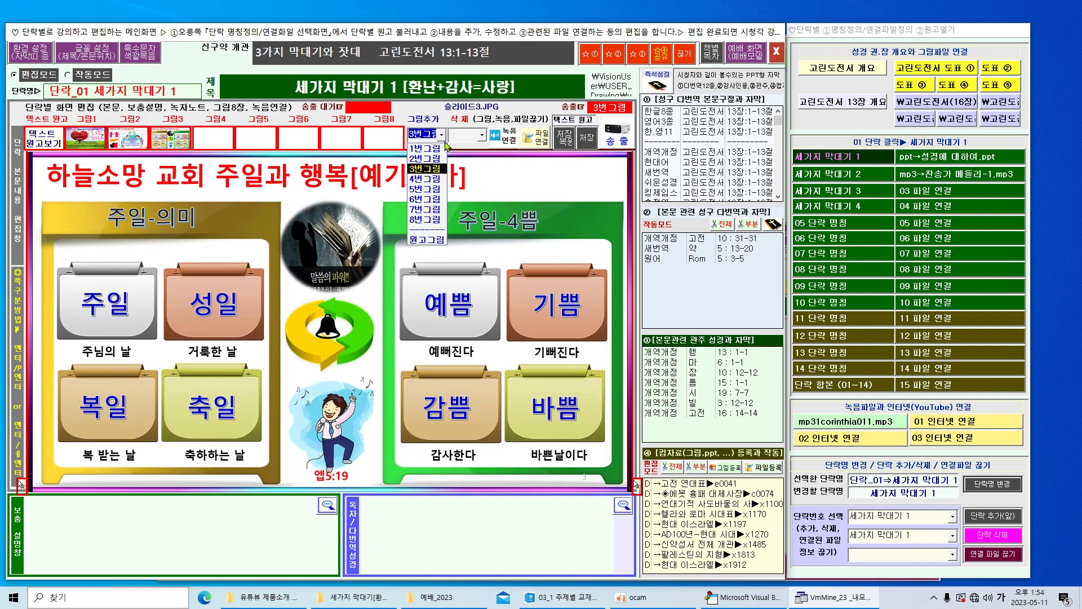
{"action": "left_click", "coordinate": [435, 174]}
{"action": "double_click", "coordinate": [376, 160]}
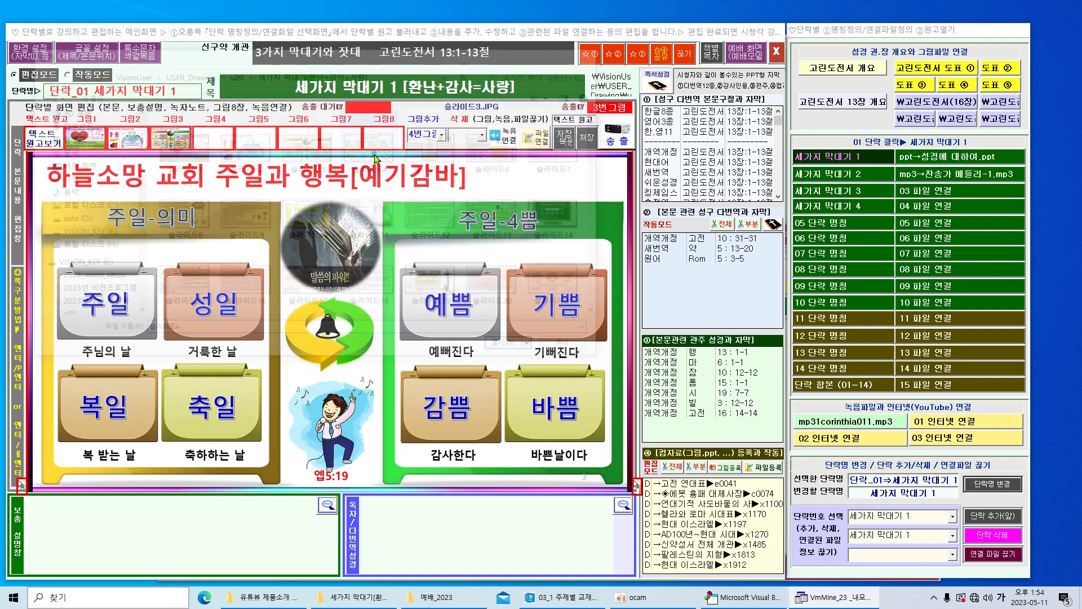
Step: Attach the sermon summary image 01설교요약_kjk from the folder USER_Drawing\u01 as picture 5
{"action": "left_click", "coordinate": [442, 137]}
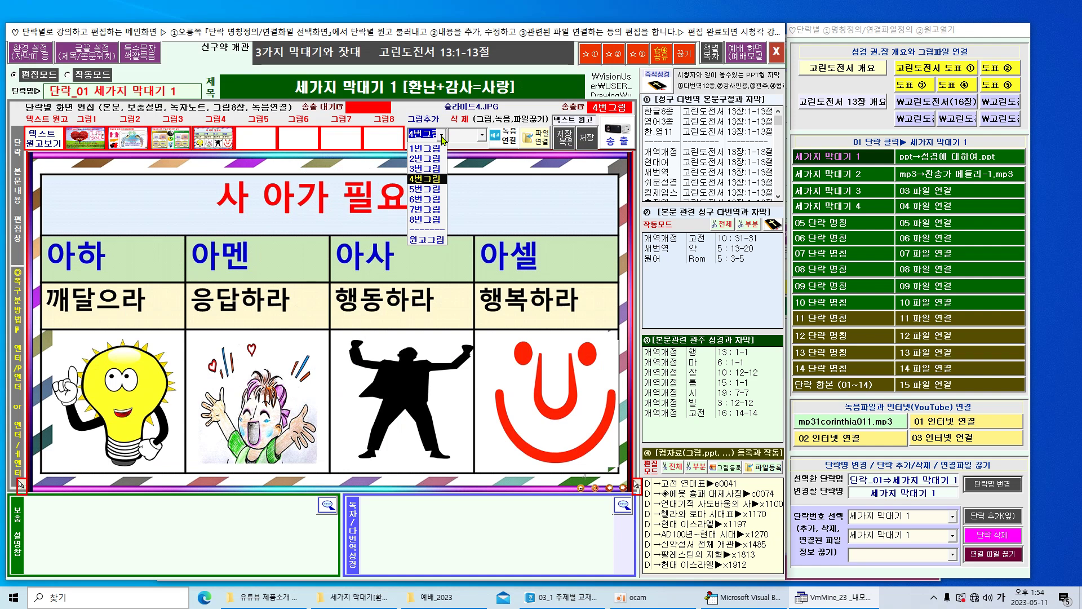
{"action": "left_click", "coordinate": [441, 194]}
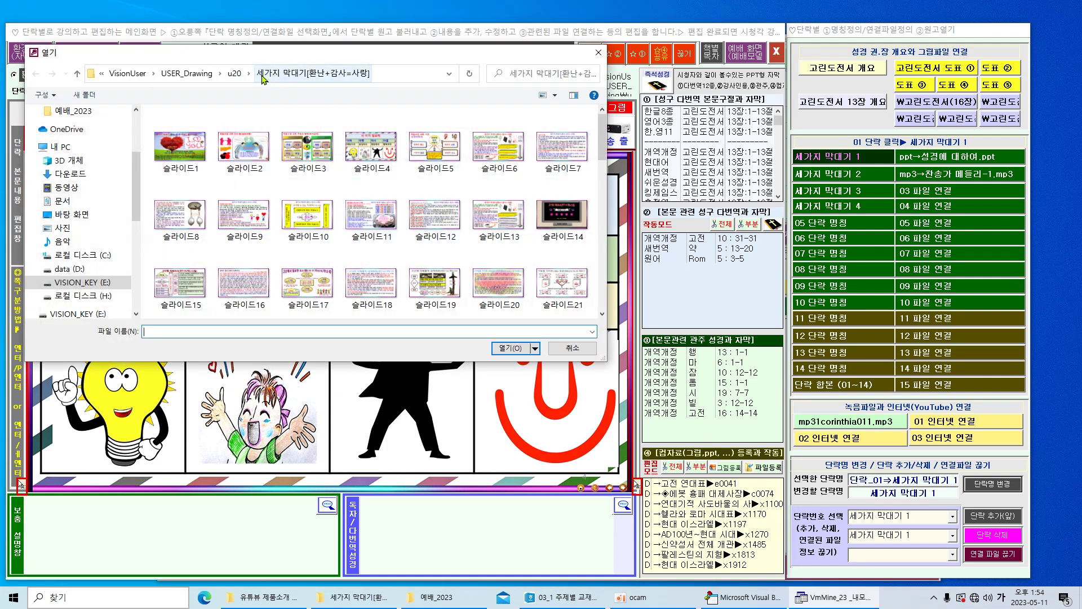
{"action": "left_click", "coordinate": [234, 75]}
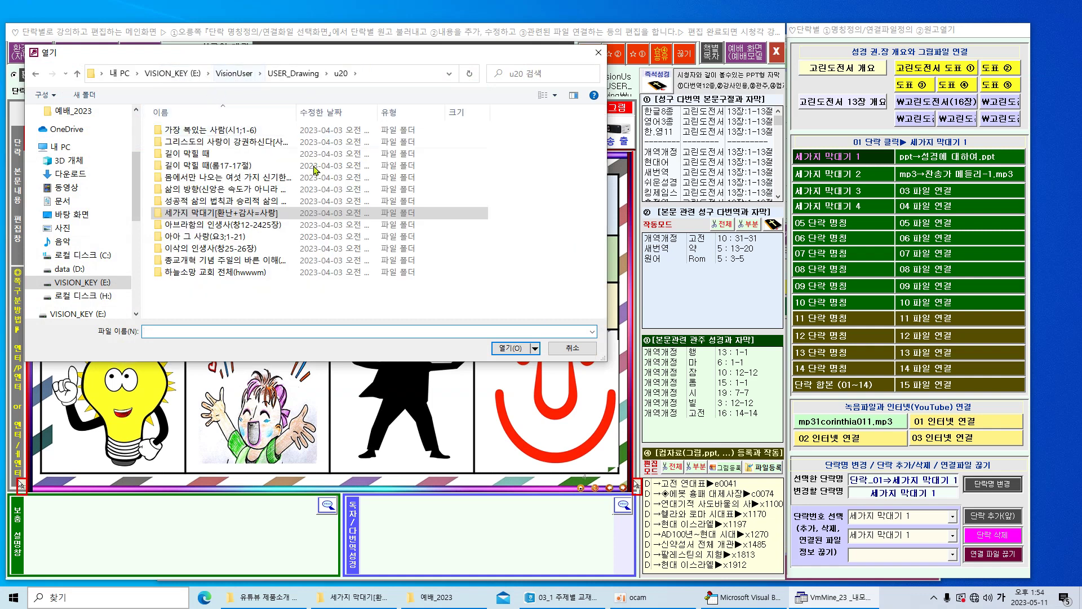
{"action": "left_click", "coordinate": [235, 73]}
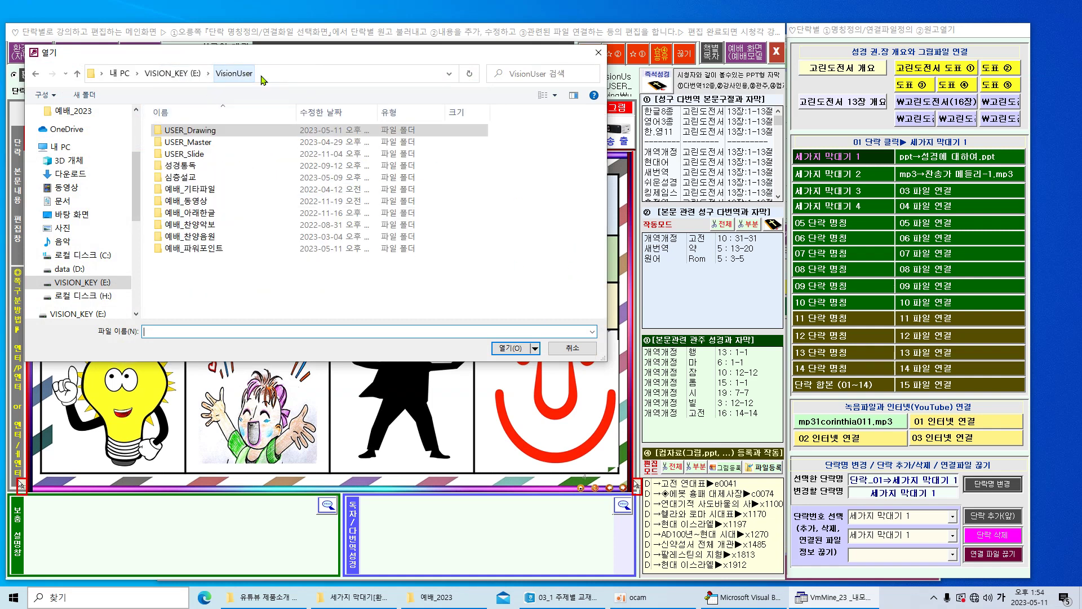
{"action": "double_click", "coordinate": [211, 136]}
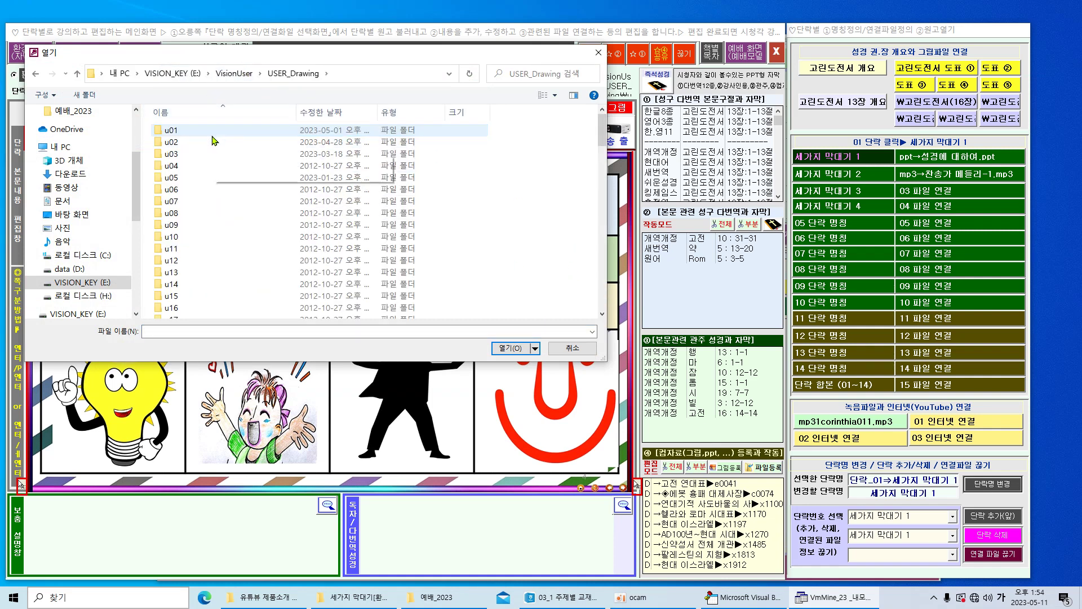
{"action": "double_click", "coordinate": [172, 131]}
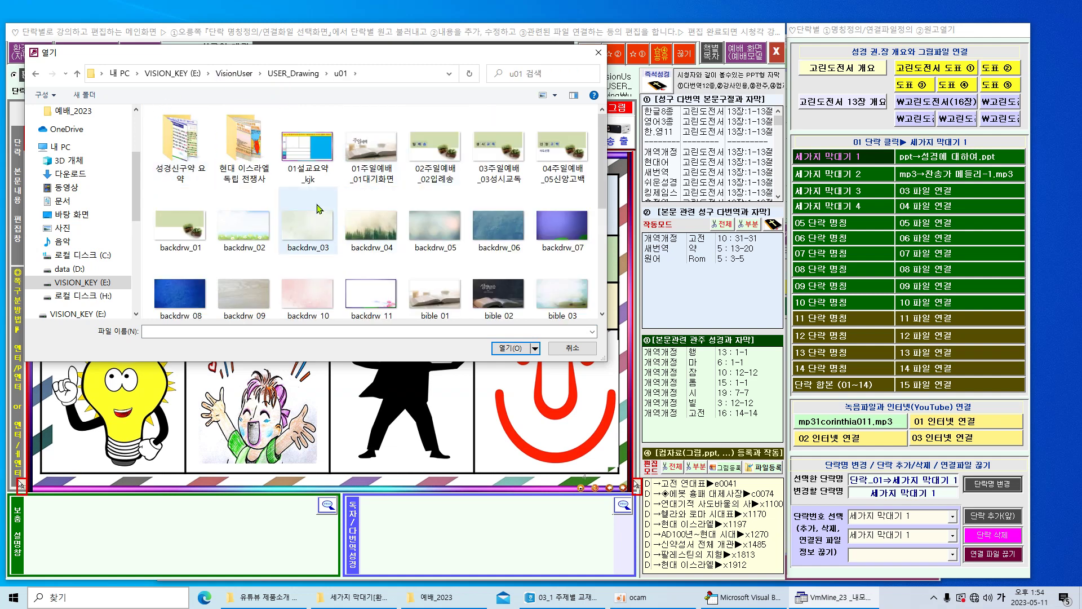
{"action": "double_click", "coordinate": [307, 167]}
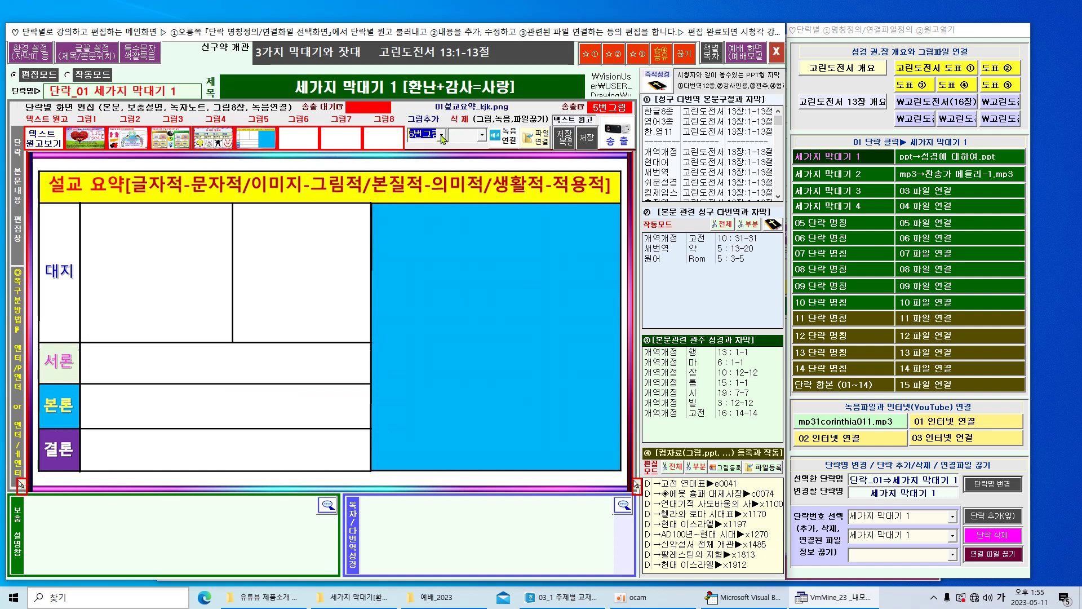
Step: Attach "00_03 교재 구조_01.png" as picture 6 and "00_04 화면 구조.png" as picture 7 from the u01 subfolder "성경신구약 요약"
{"action": "left_click", "coordinate": [443, 137]}
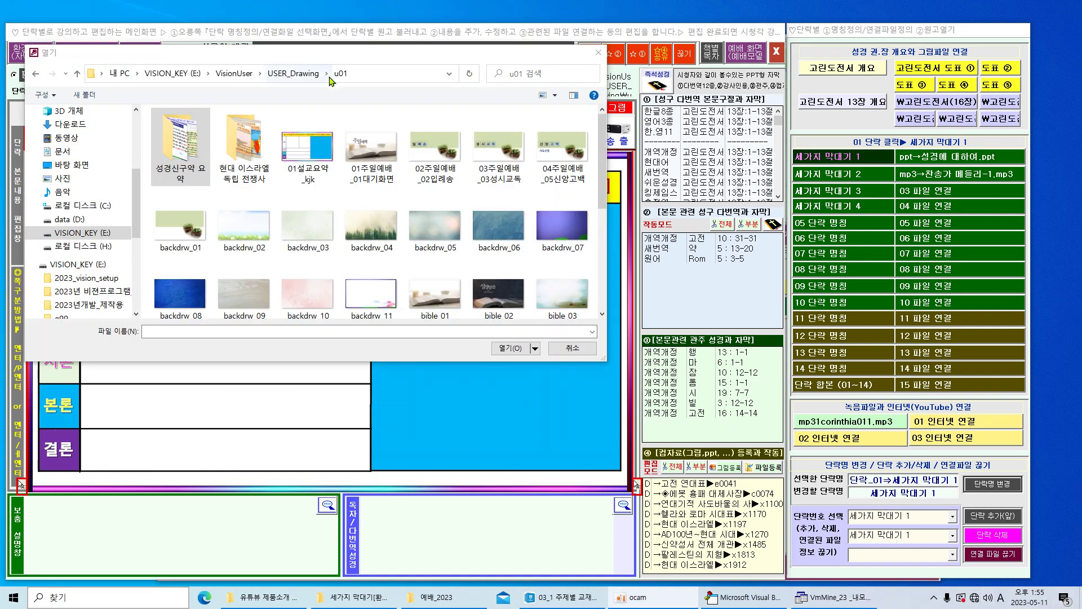
{"action": "double_click", "coordinate": [183, 142]}
{"action": "double_click", "coordinate": [304, 148]}
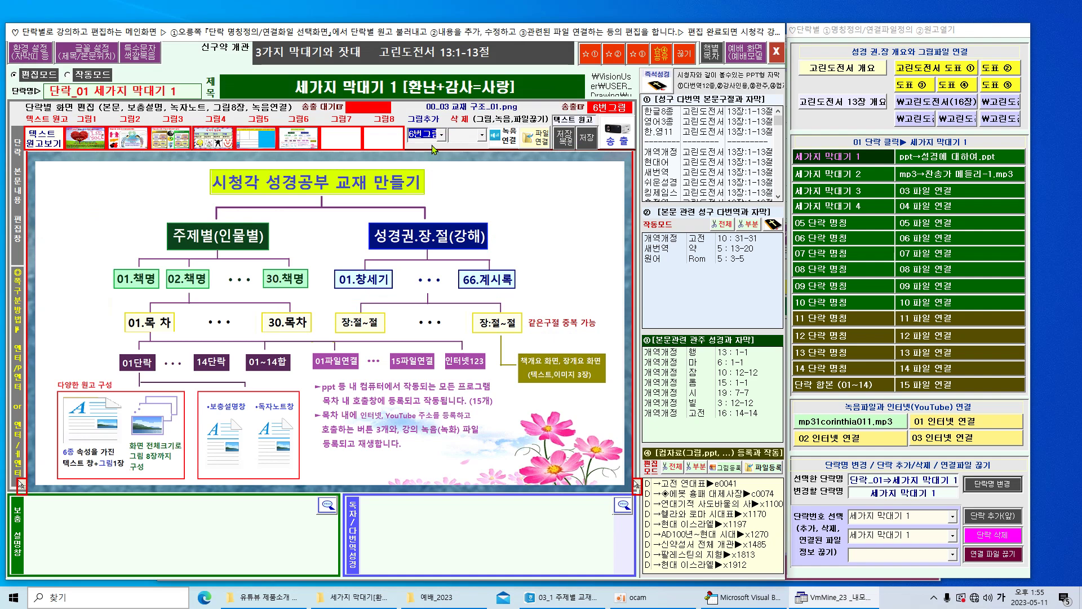
{"action": "left_click", "coordinate": [443, 135]}
{"action": "left_click", "coordinate": [431, 204]}
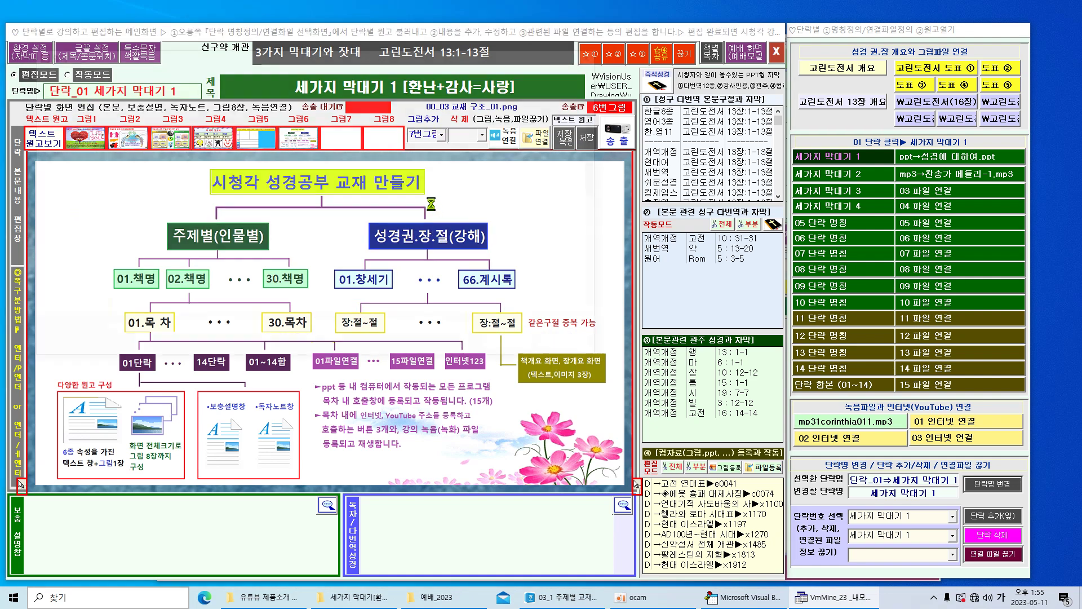
{"action": "double_click", "coordinate": [354, 140]}
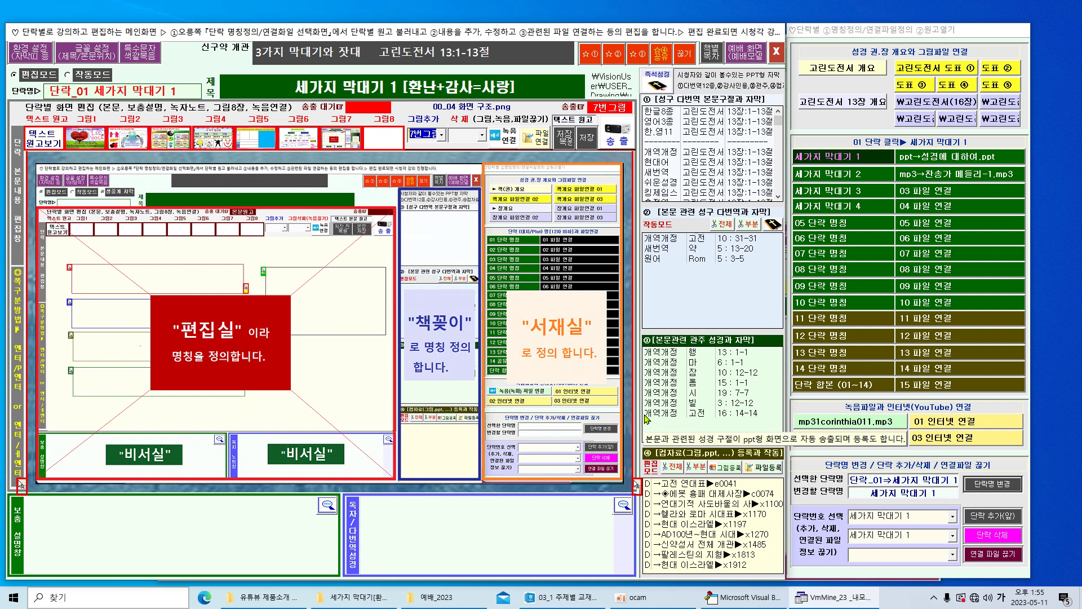
Step: Fill the manuscript body with indented text from "단락명을 정하고, 제목을 입력하고" through "텍스트 원고를 입력하였습니다.", leaving a blank line above it
{"action": "left_click", "coordinate": [132, 217]}
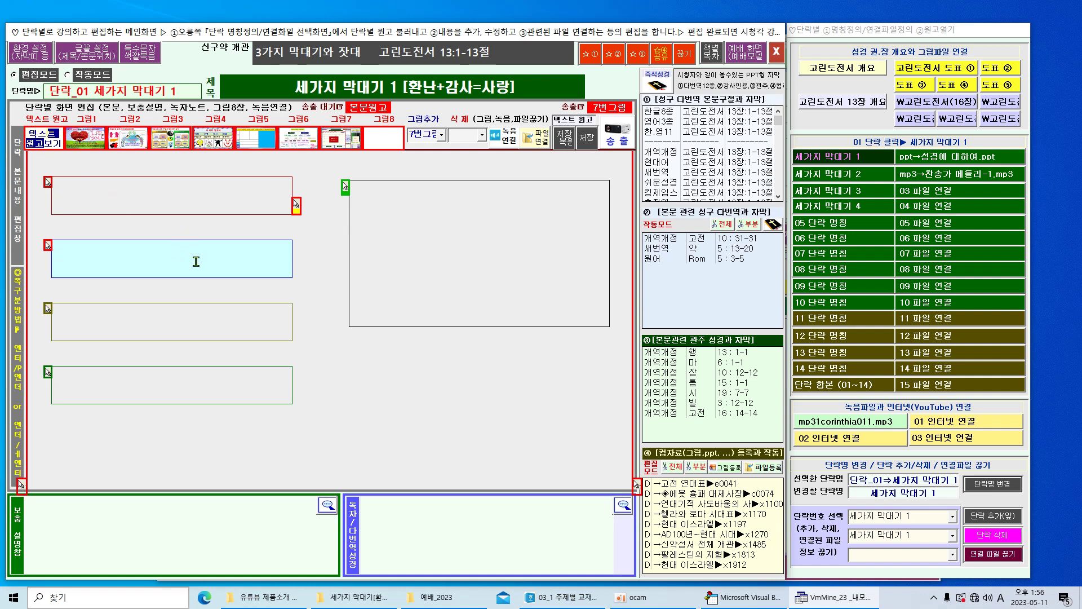
{"action": "mouse_move", "coordinate": [176, 138]}
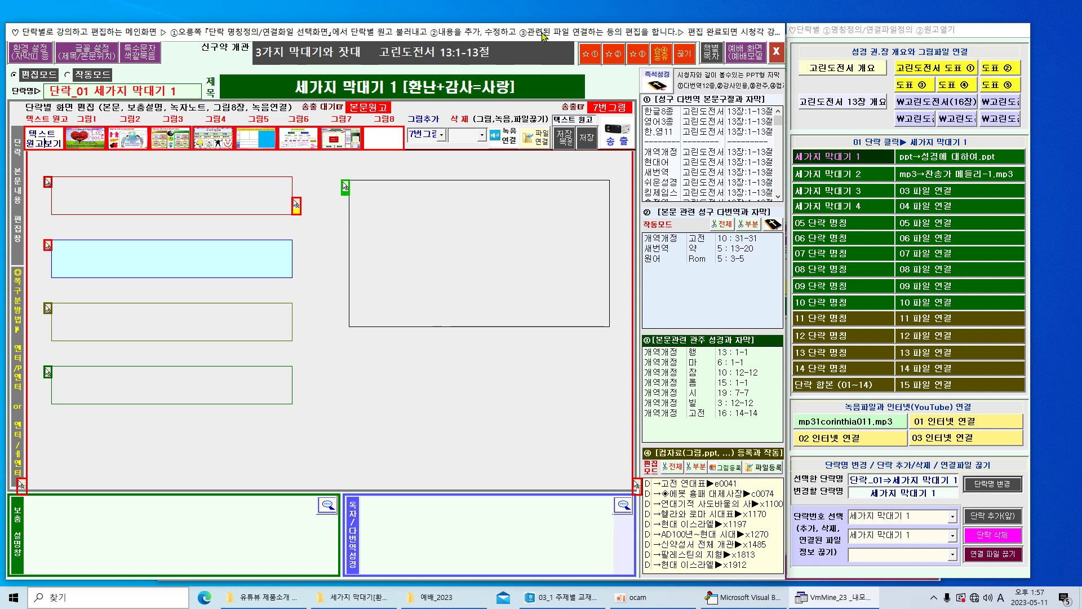
{"action": "mouse_move", "coordinate": [545, 36]}
{"action": "left_mouse_down"}
{"action": "mouse_move", "coordinate": [553, 140]}
{"action": "mouse_move", "coordinate": [529, 87]}
{"action": "mouse_move", "coordinate": [542, 25]}
{"action": "mouse_move", "coordinate": [535, 32]}
{"action": "left_mouse_up"}
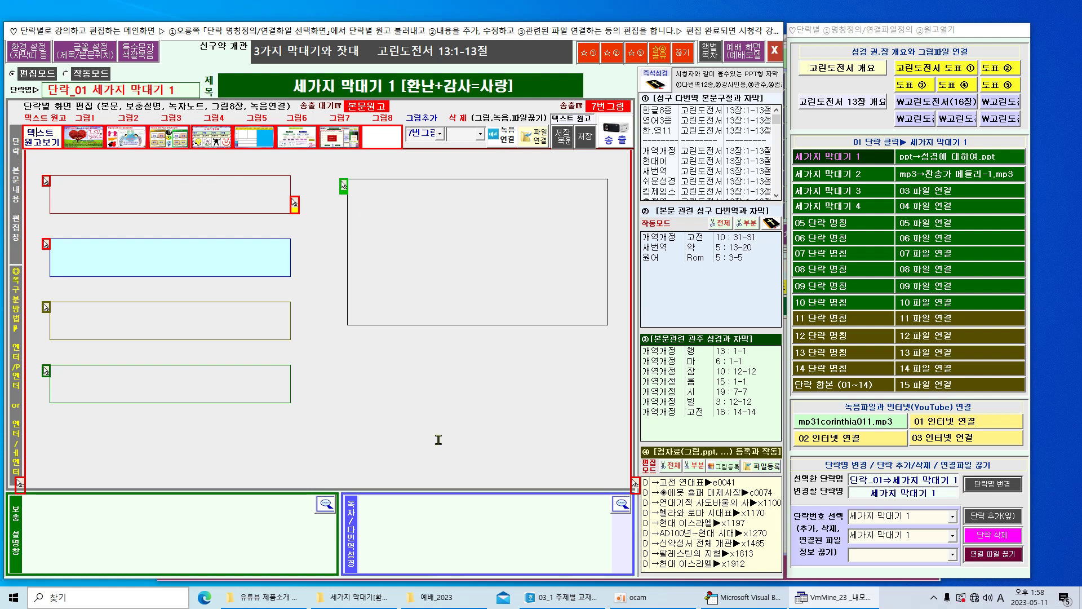
{"action": "left_click", "coordinate": [47, 163]}
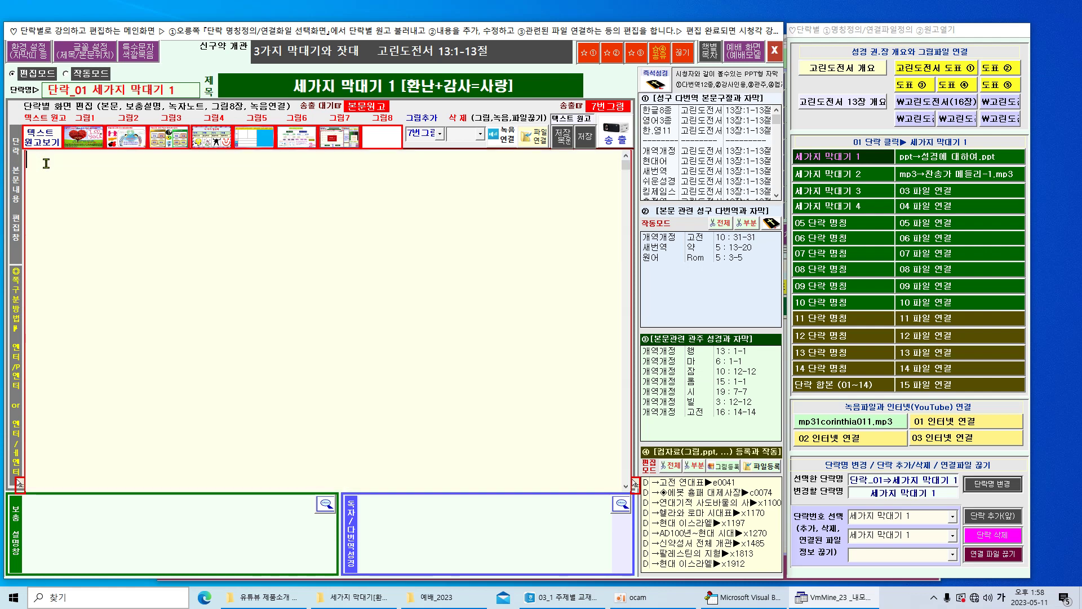
{"action": "type", "text": "단락명을 정하고, 제목을 입력하고 그림 8장까지 찾아 등록하고 편집창에 이같이 만드는 과정을 입력하고 그림을 원고창에 삽입하고 비서실에 강사가 보는 텍스트 원고를 입력하였습니다."}
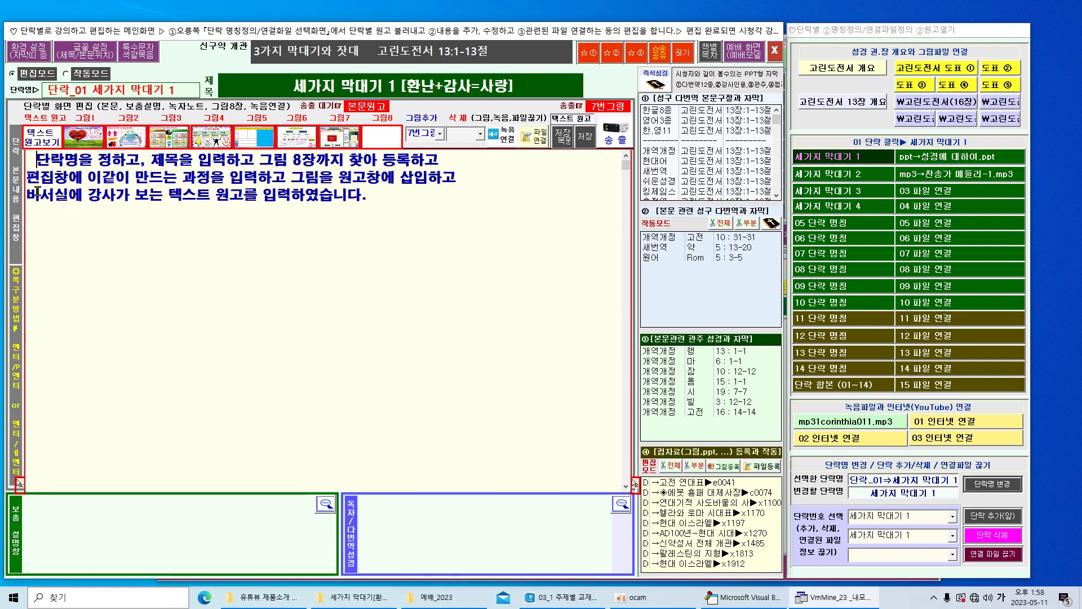
{"action": "key", "text": "Return"}
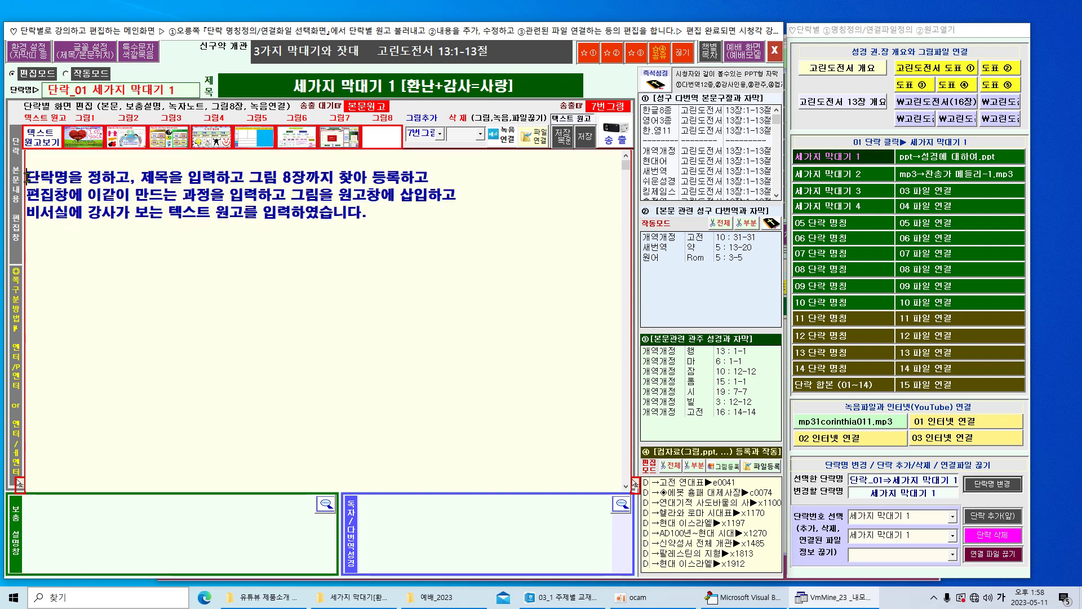
{"action": "key", "text": "Down"}
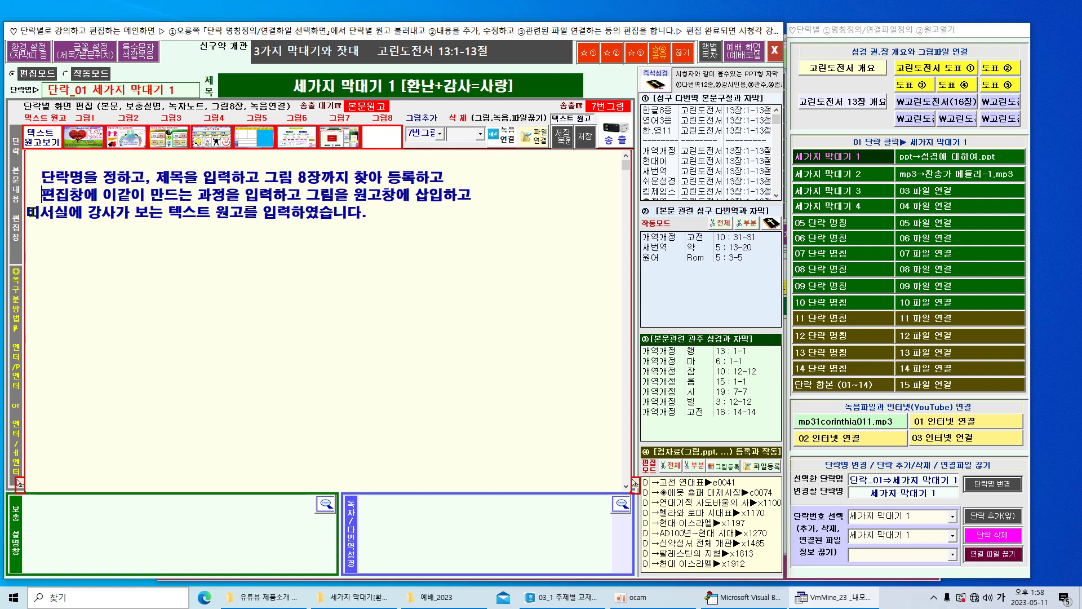
{"action": "left_click", "coordinate": [41, 141]}
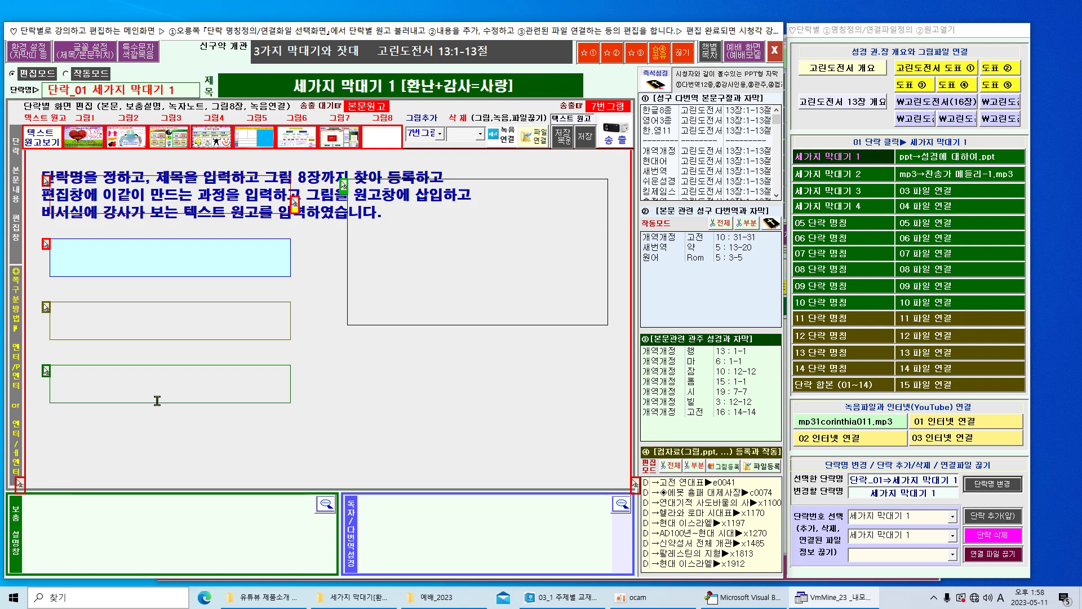
Step: Move the four text boxes and the picture frame below the body text, slightly enlarging the picture frame
{"action": "left_click_drag", "start_coordinate": [46, 371], "coordinate": [54, 435]}
{"action": "left_click_drag", "start_coordinate": [45, 309], "coordinate": [56, 371]}
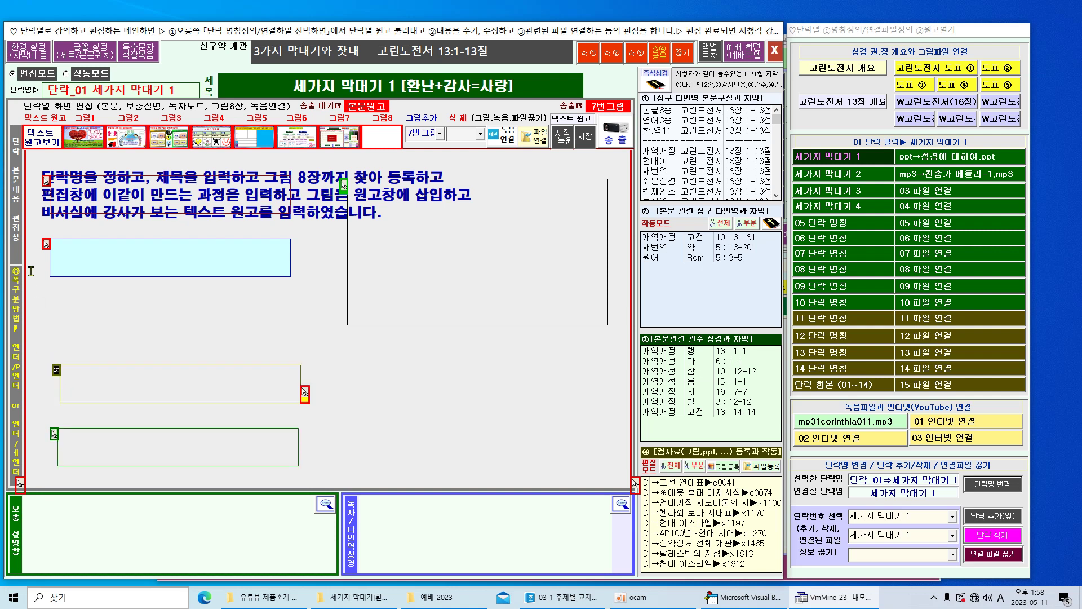
{"action": "left_click_drag", "start_coordinate": [46, 244], "coordinate": [59, 313]}
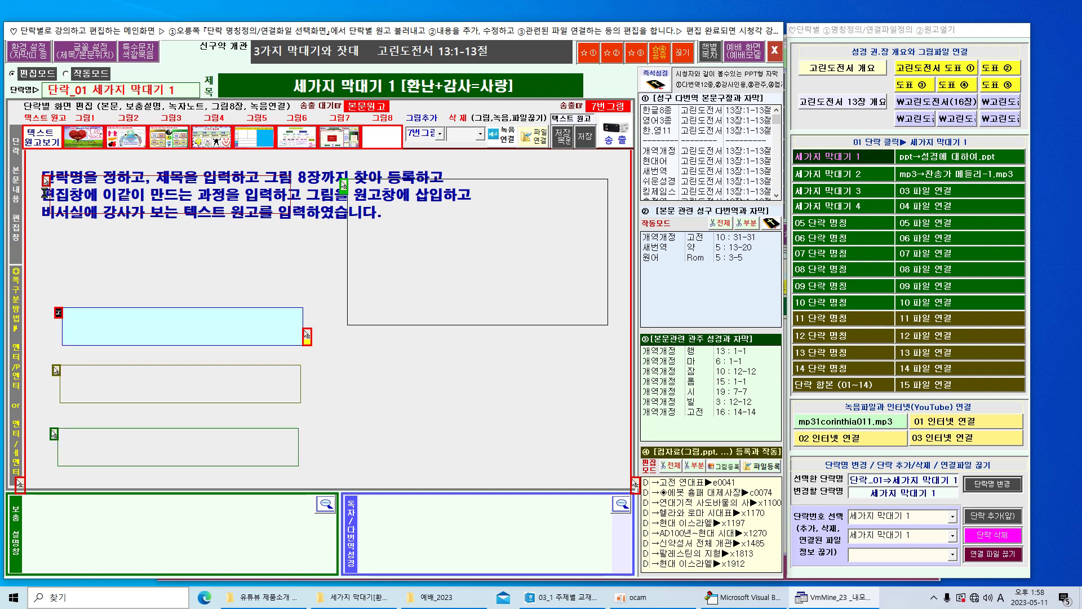
{"action": "left_click_drag", "start_coordinate": [46, 184], "coordinate": [55, 249]}
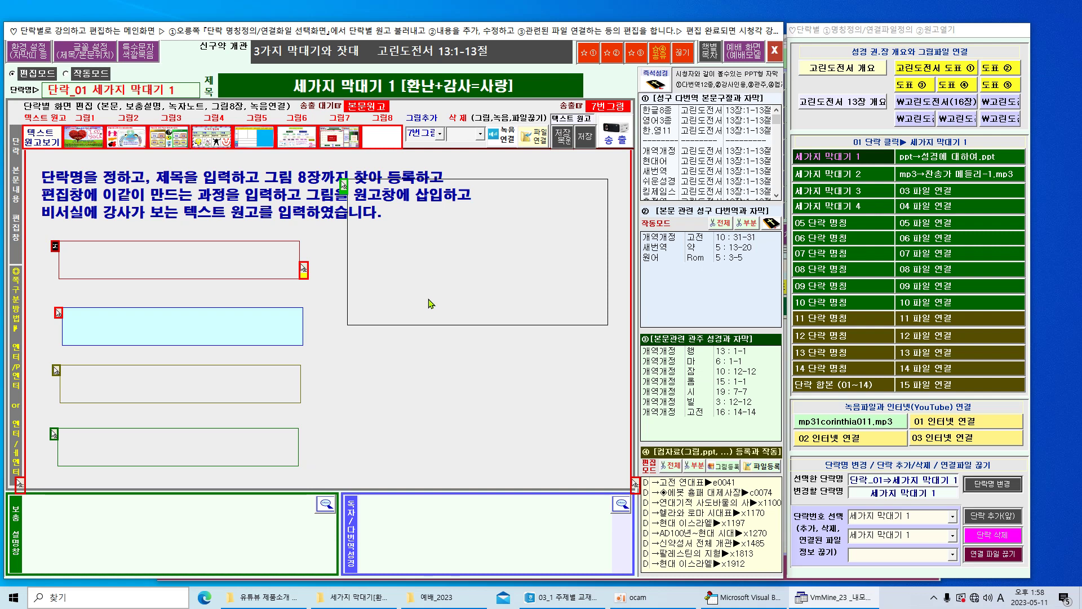
{"action": "mouse_move", "coordinate": [345, 188]}
{"action": "left_mouse_down"}
{"action": "mouse_move", "coordinate": [352, 260]}
{"action": "mouse_move", "coordinate": [330, 242]}
{"action": "left_mouse_up"}
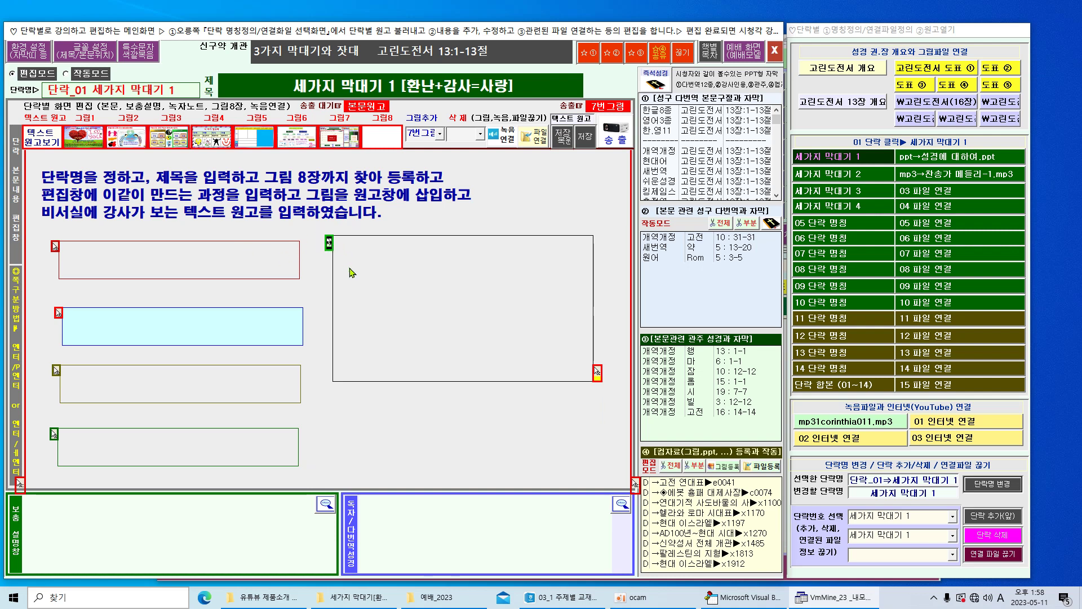
{"action": "mouse_move", "coordinate": [599, 376]}
{"action": "left_mouse_down"}
{"action": "mouse_move", "coordinate": [620, 395]}
{"action": "mouse_move", "coordinate": [605, 382]}
{"action": "left_mouse_up"}
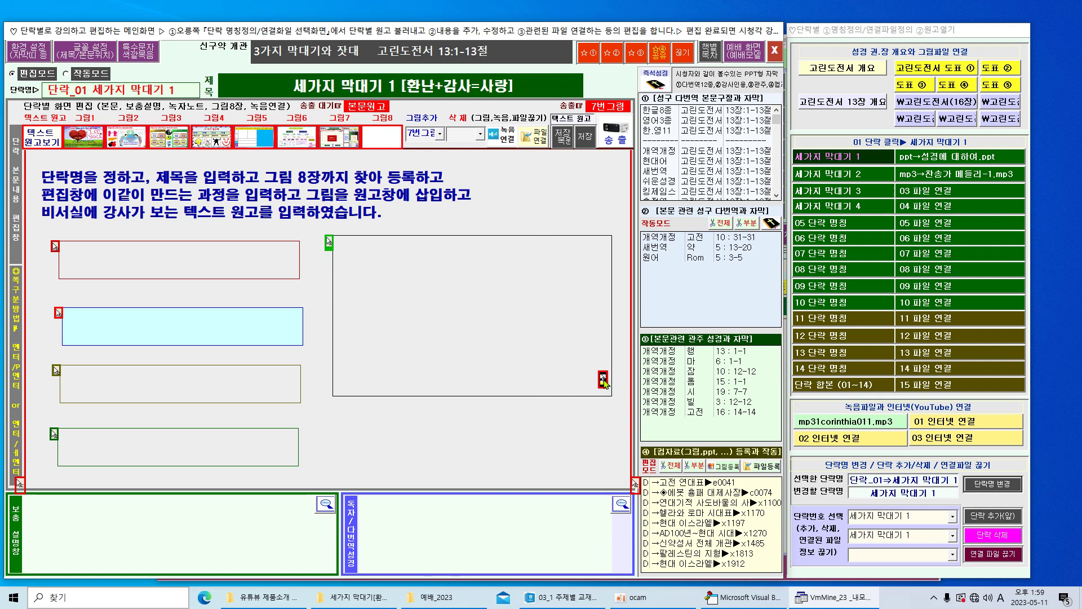
Step: Insert 01설교요약_kjk from the USER_Drawing\u01 folder as the manuscript picture (원고그림), enlarge it and shift it slightly left
{"action": "left_click", "coordinate": [443, 136]}
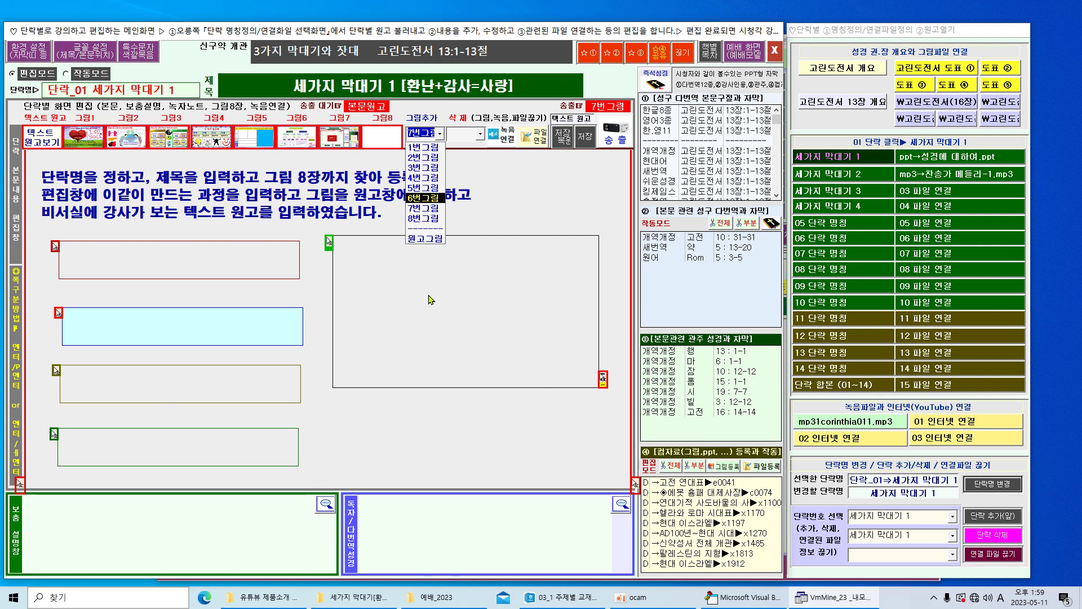
{"action": "left_click", "coordinate": [427, 239]}
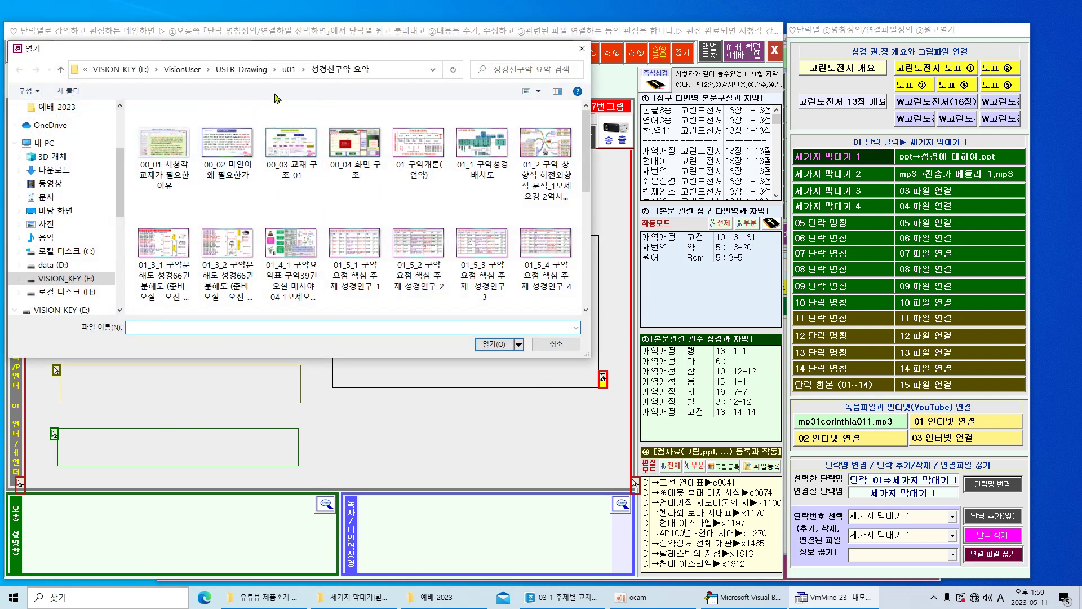
{"action": "left_click", "coordinate": [257, 73]}
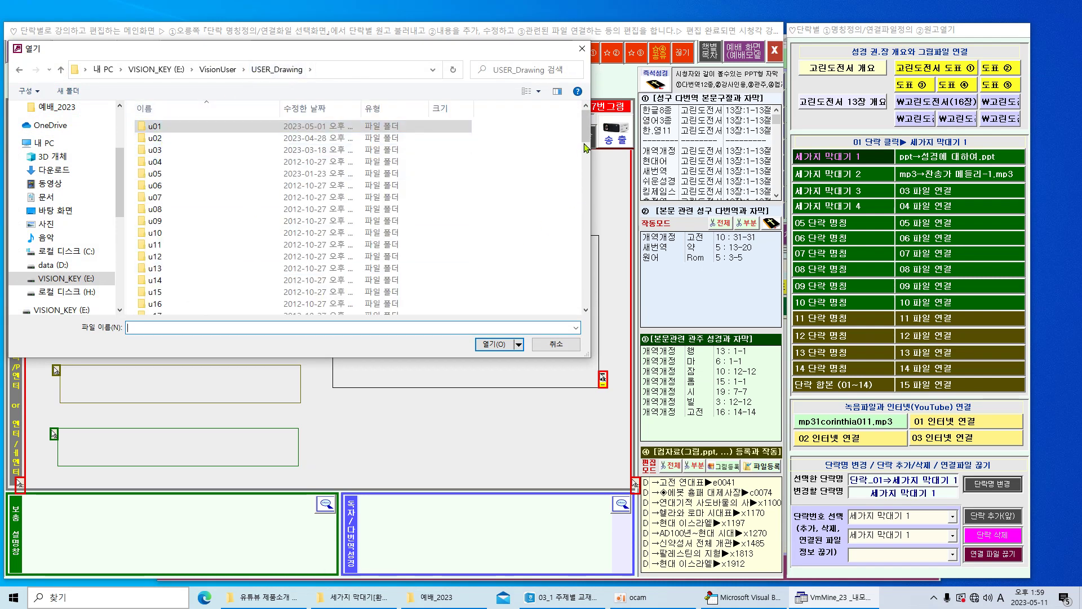
{"action": "left_click_drag", "start_coordinate": [588, 138], "coordinate": [588, 143]}
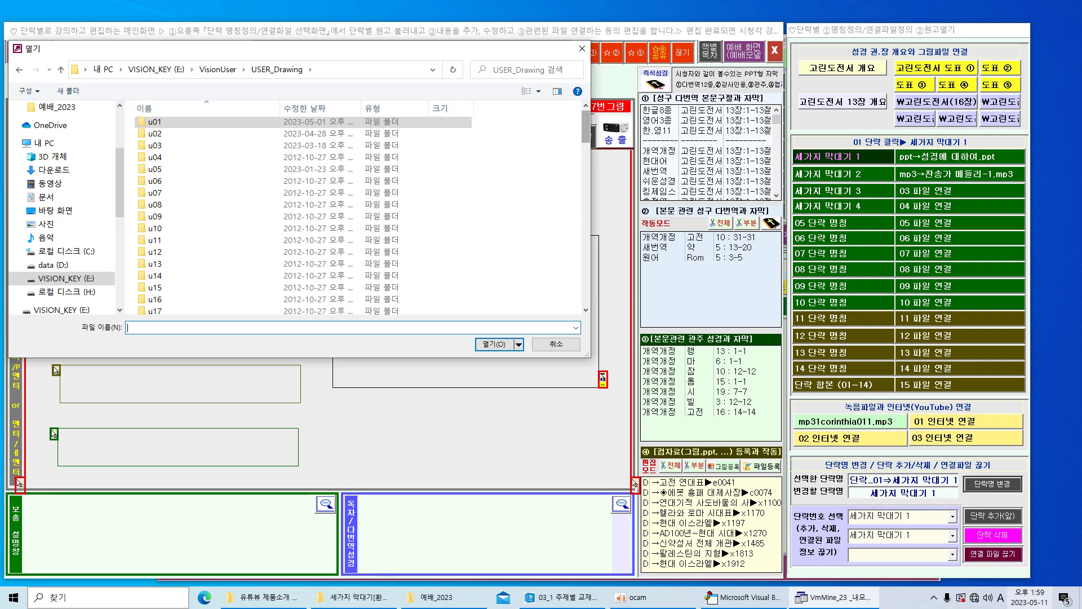
{"action": "double_click", "coordinate": [155, 122]}
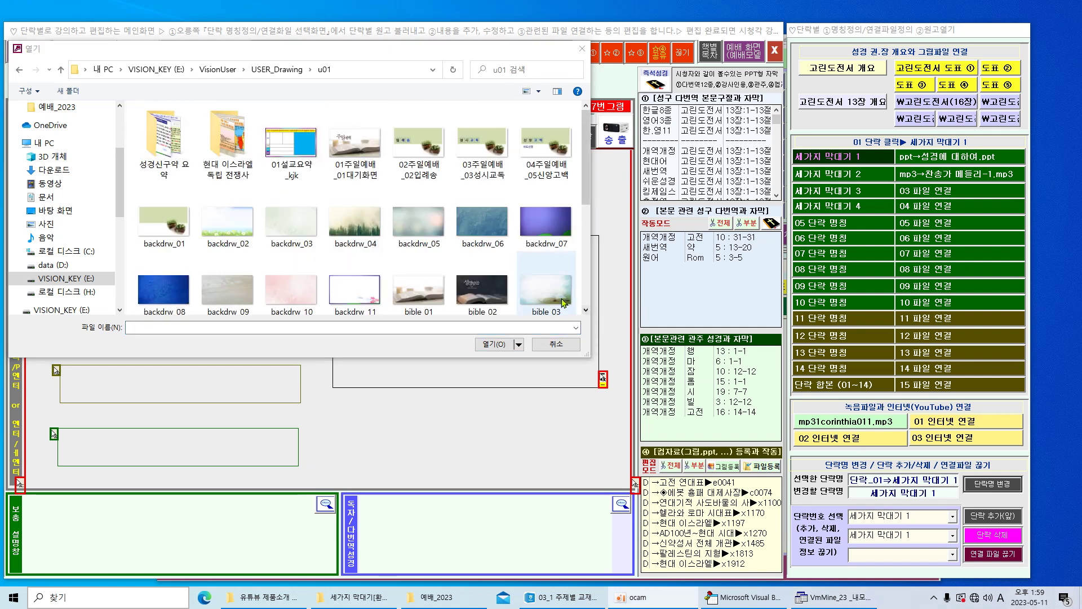
{"action": "double_click", "coordinate": [292, 160]}
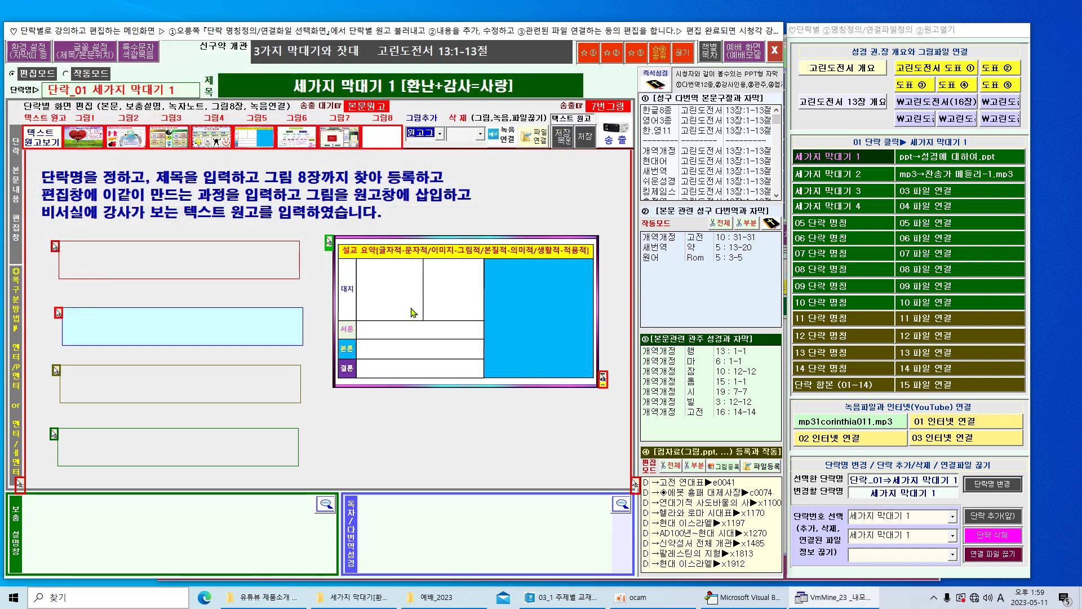
{"action": "left_click_drag", "start_coordinate": [603, 380], "coordinate": [629, 417]}
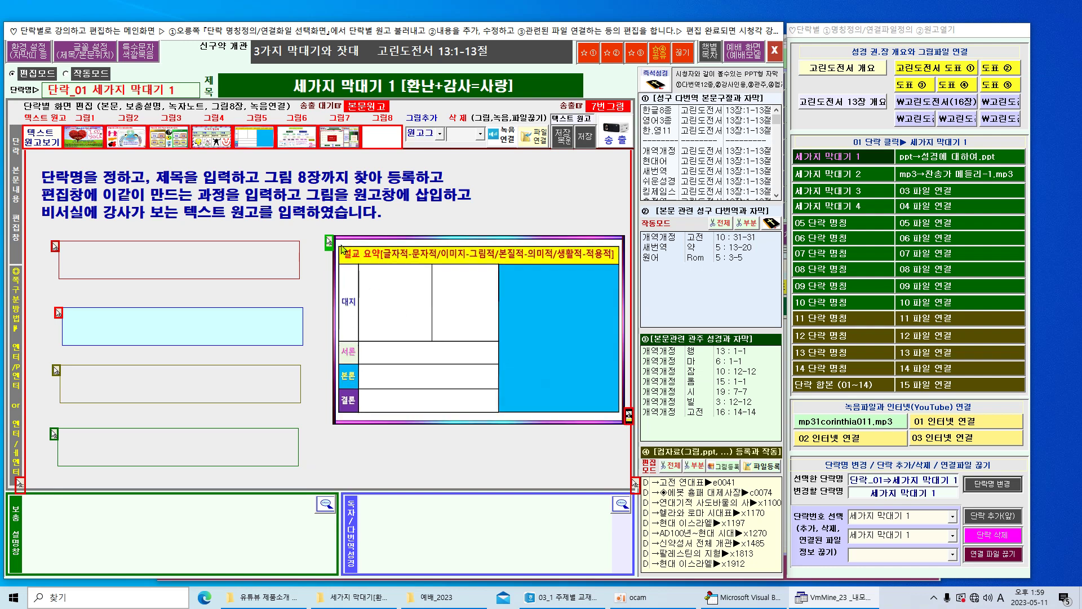
{"action": "left_click_drag", "start_coordinate": [385, 256], "coordinate": [381, 256]}
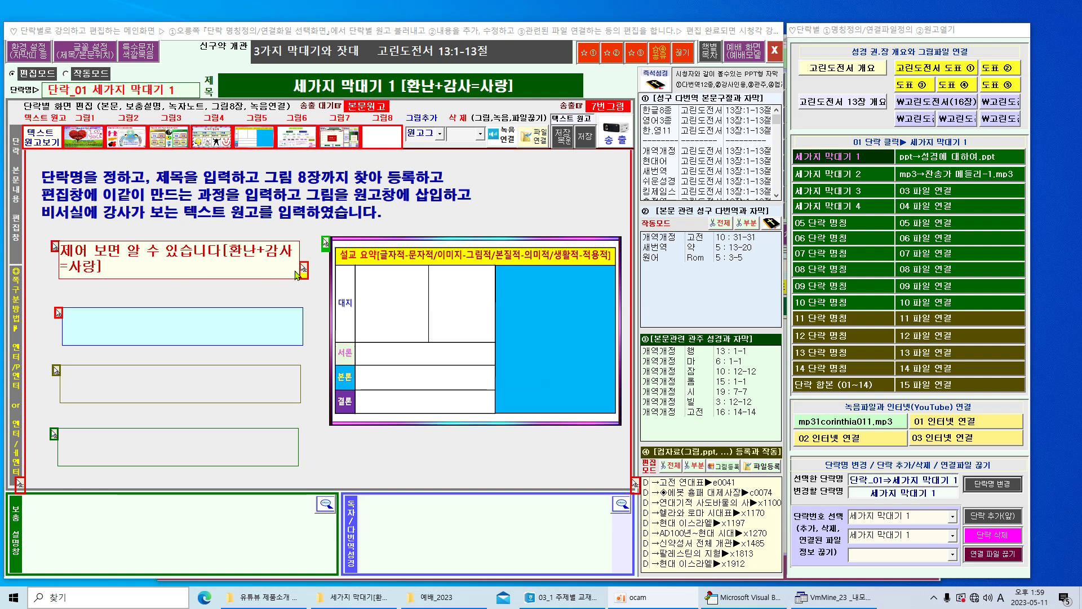
Step: Reposition and enlarge the first text box until its whole passage fits, moving the second and third boxes down to make room
{"action": "left_click_drag", "start_coordinate": [305, 275], "coordinate": [320, 311]}
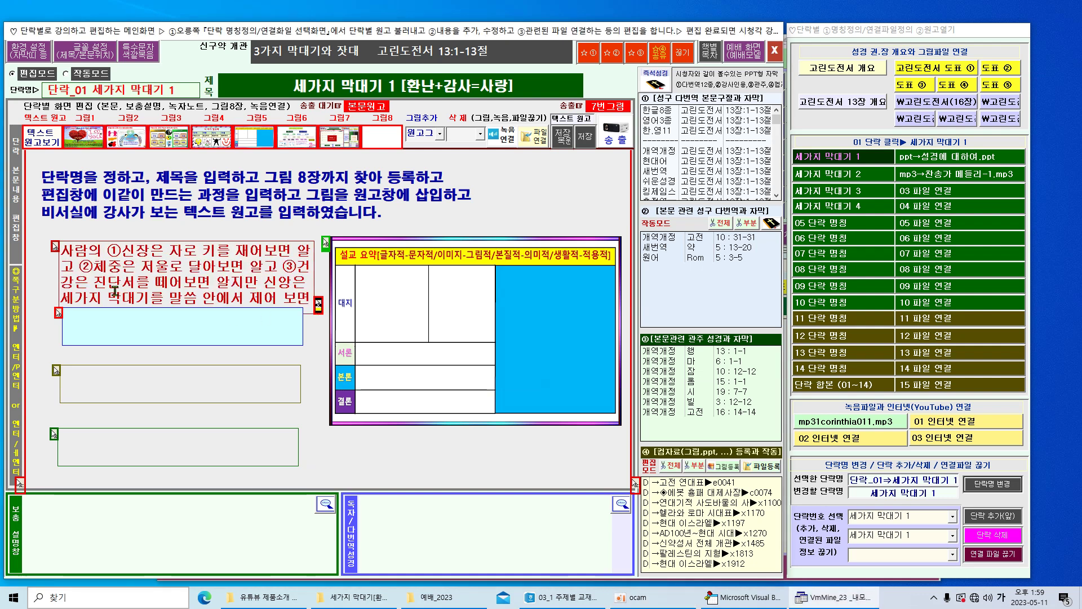
{"action": "left_click_drag", "start_coordinate": [59, 312], "coordinate": [57, 344]}
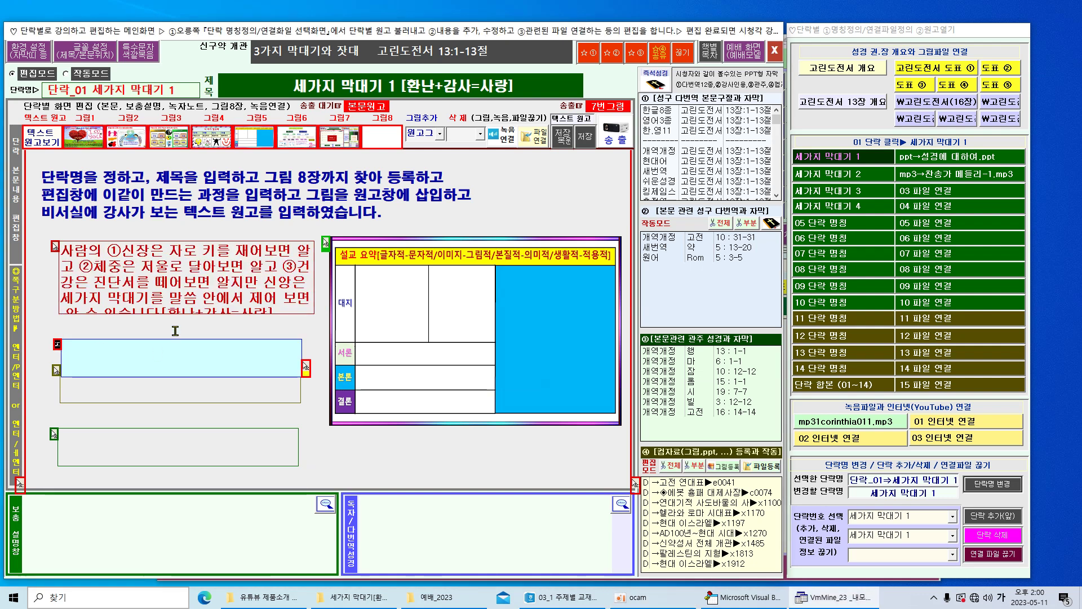
{"action": "left_click_drag", "start_coordinate": [60, 244], "coordinate": [48, 235]}
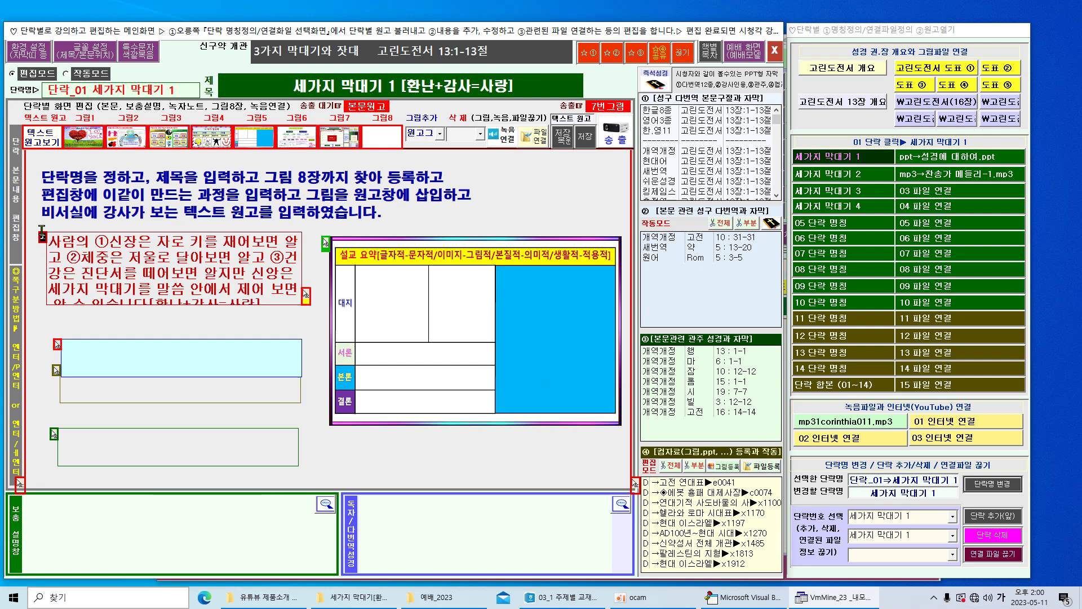
{"action": "left_click_drag", "start_coordinate": [307, 295], "coordinate": [326, 326]}
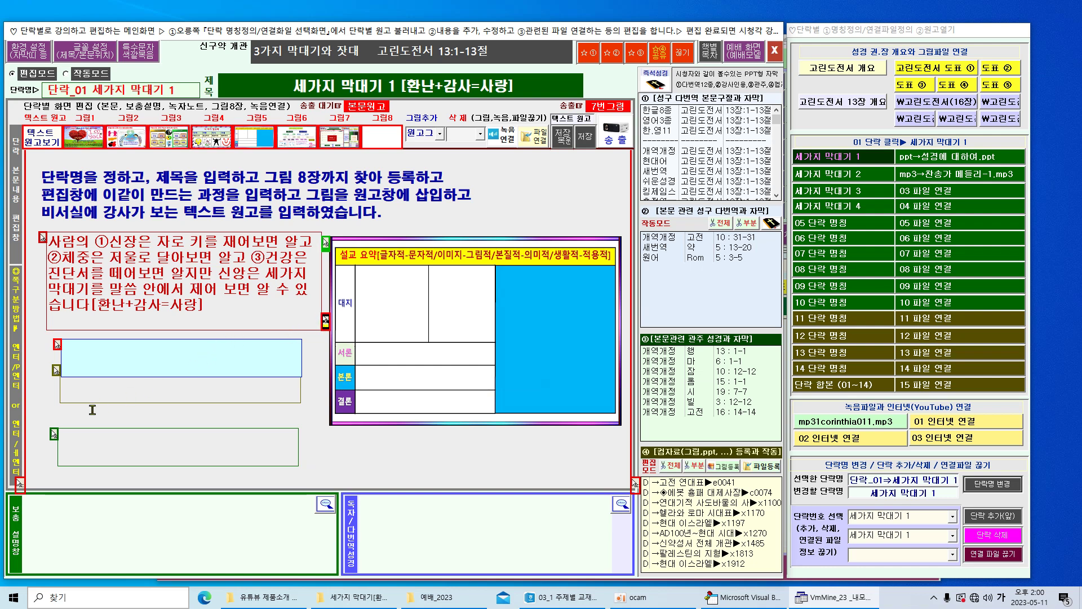
{"action": "left_click_drag", "start_coordinate": [57, 372], "coordinate": [56, 412]}
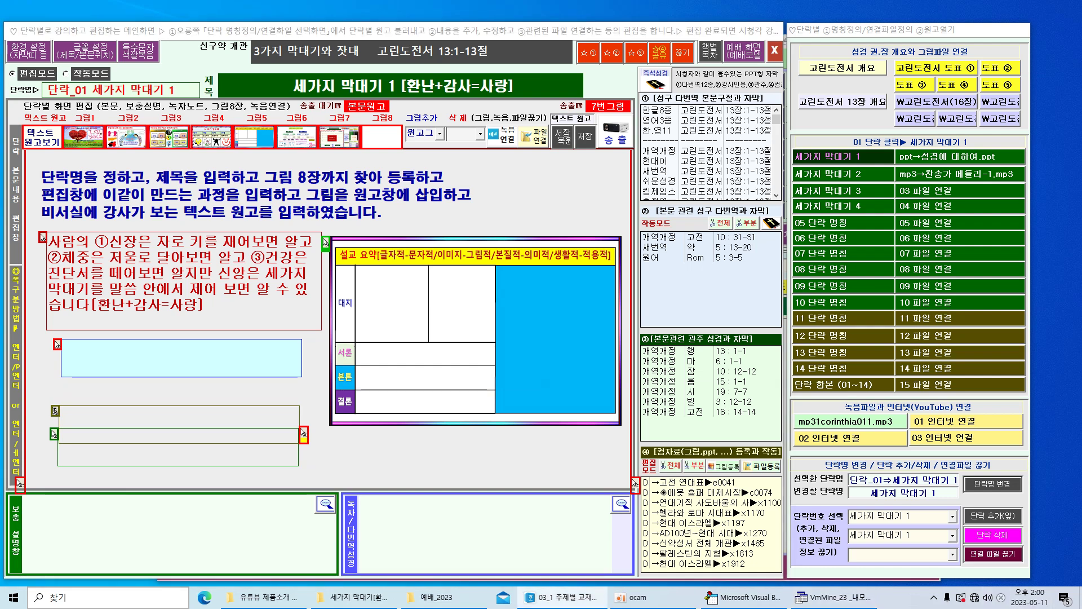
Step: Fill the second text box with "3가지 막대기+3가지 잣대=3가지 표준(3가지 케논) 1.믿음론-환난- 승리 2.은혜론-감사- 충만 3.성령론-사랑- 열매" and enlarge it to fit
{"action": "left_click", "coordinate": [87, 357]}
{"action": "type", "text": "2.은혜론-감사- 충만 3.성령론-사랑- 열매"}
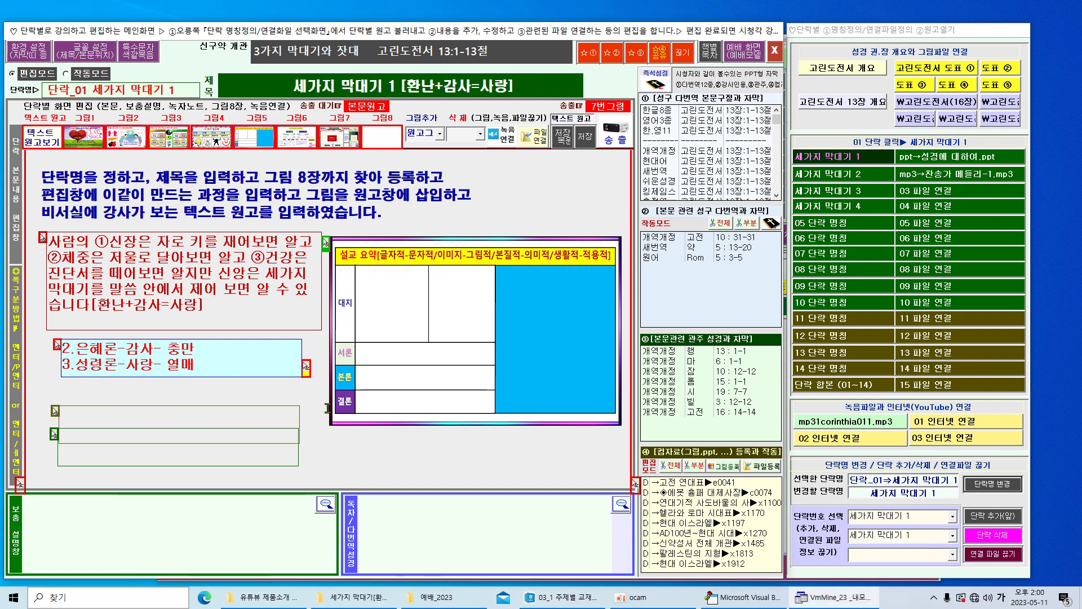
{"action": "left_click_drag", "start_coordinate": [309, 379], "coordinate": [335, 431]}
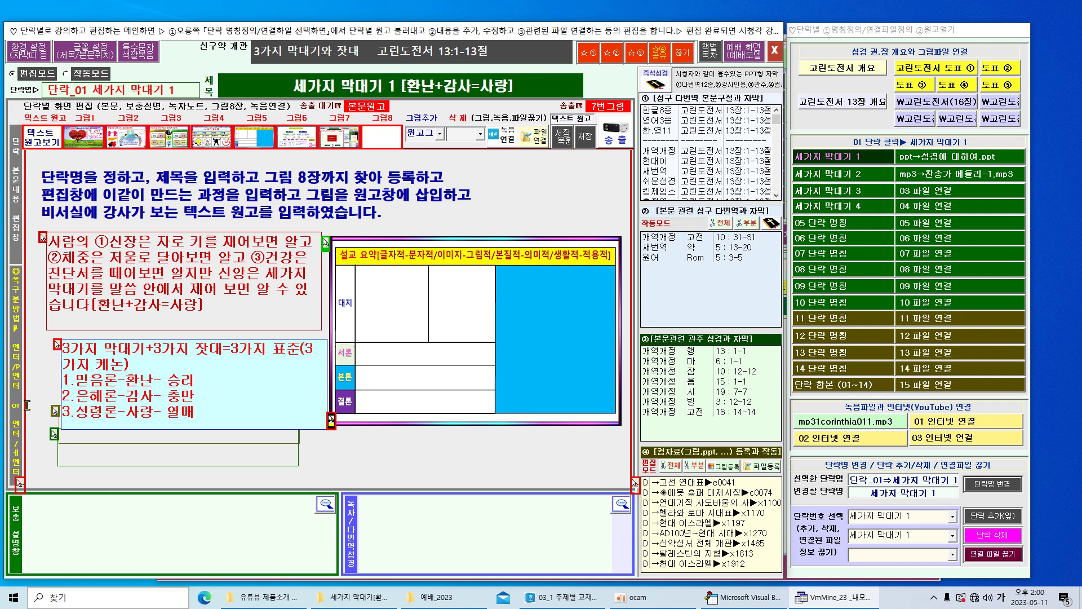
Step: Align all text boxes to one indented start position and set their common width to end at the picture's left edge
{"action": "left_click", "coordinate": [21, 486]}
{"action": "mouse_move", "coordinate": [21, 486]}
{"action": "left_mouse_down"}
{"action": "mouse_move", "coordinate": [62, 485]}
{"action": "mouse_move", "coordinate": [52, 489]}
{"action": "left_mouse_up"}
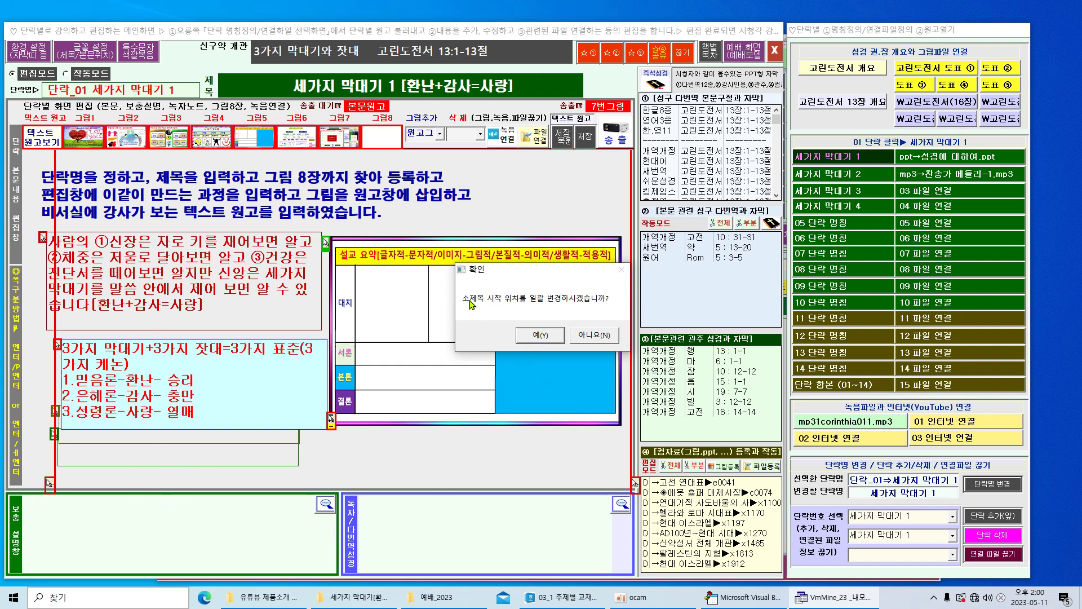
{"action": "left_click", "coordinate": [541, 337]}
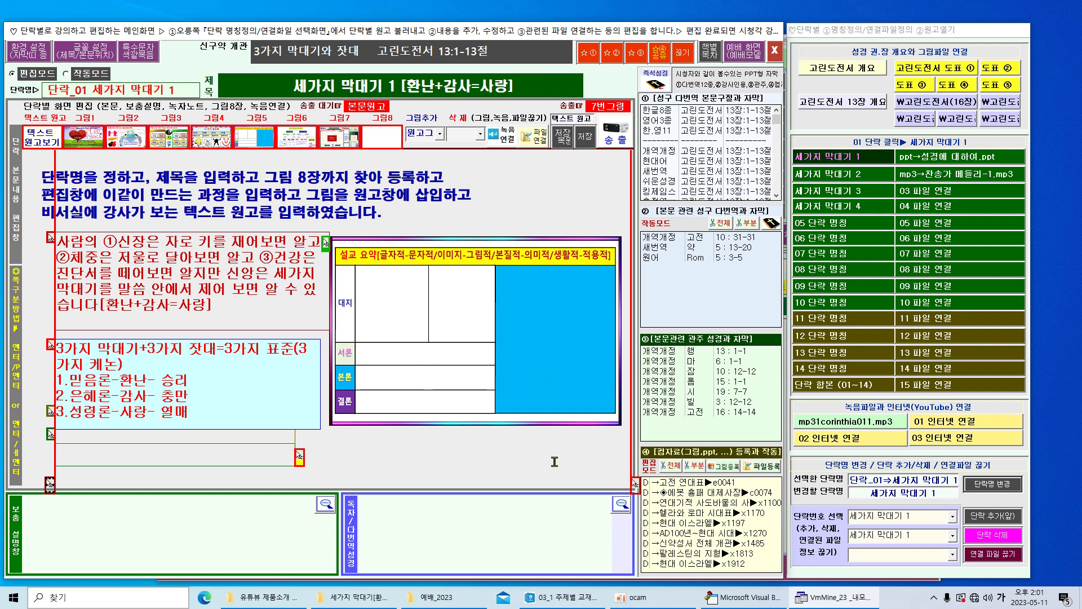
{"action": "left_click_drag", "start_coordinate": [635, 485], "coordinate": [335, 478]}
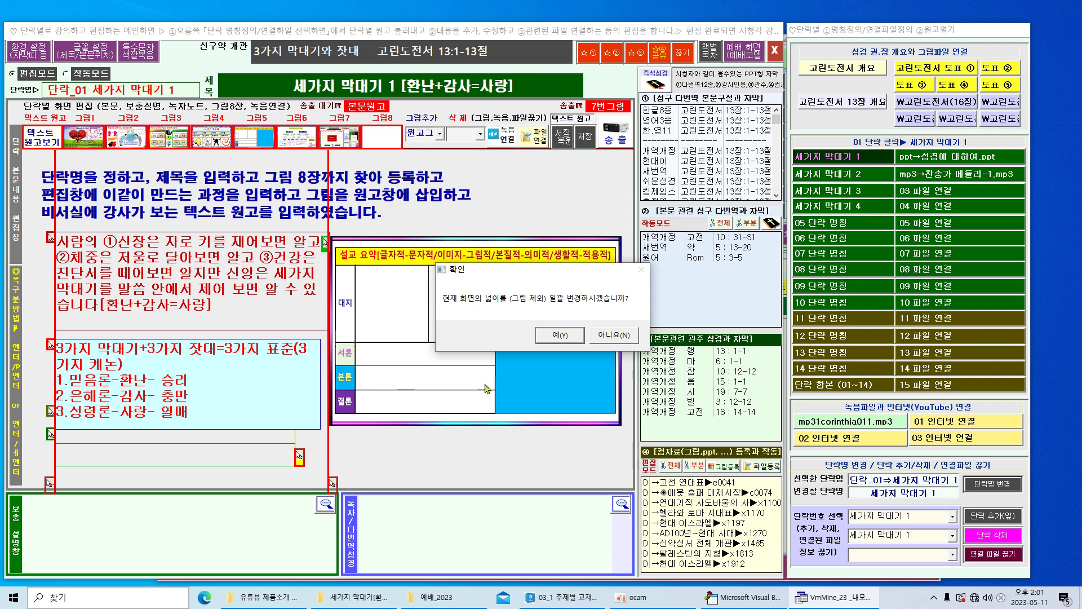
{"action": "left_click", "coordinate": [564, 335]}
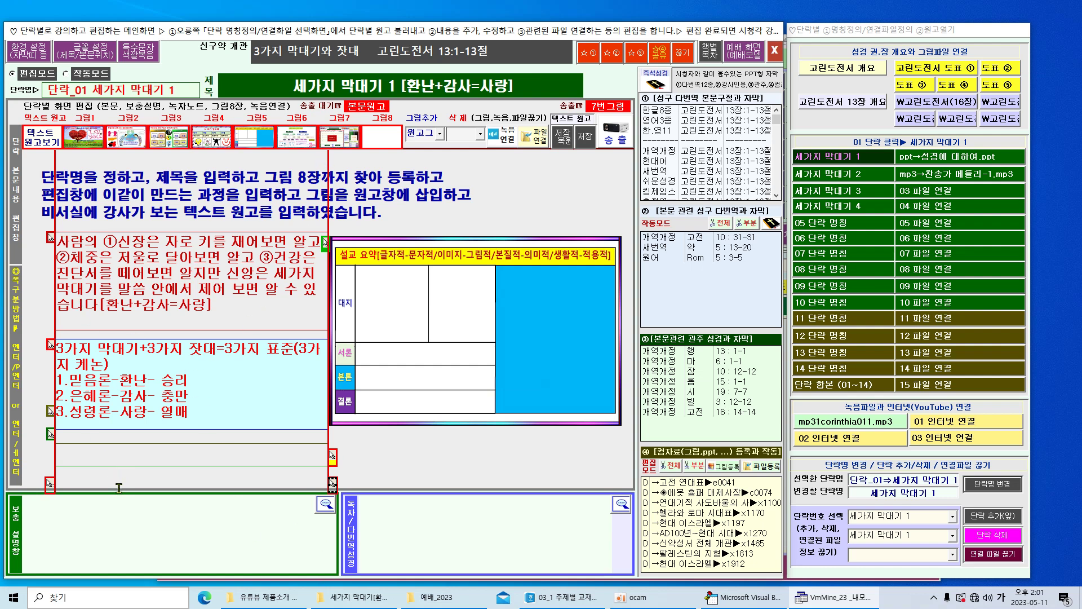
Step: Set the first emphasis text box to 휴먼옛체 with line spacing 80, and the second emphasis box's font to HY견고딕
{"action": "left_click", "coordinate": [120, 286]}
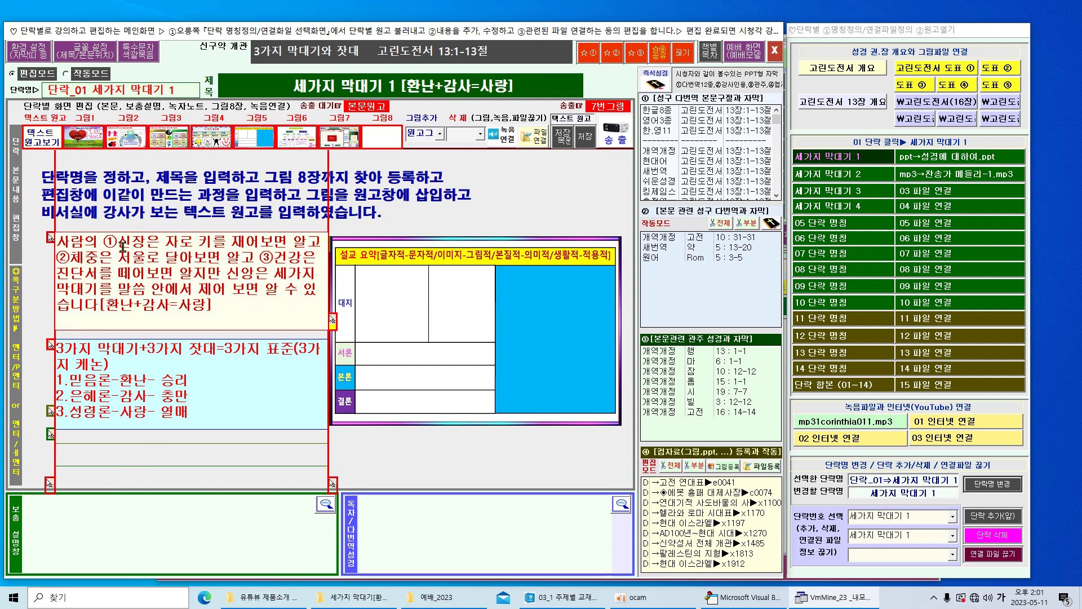
{"action": "left_click", "coordinate": [87, 50]}
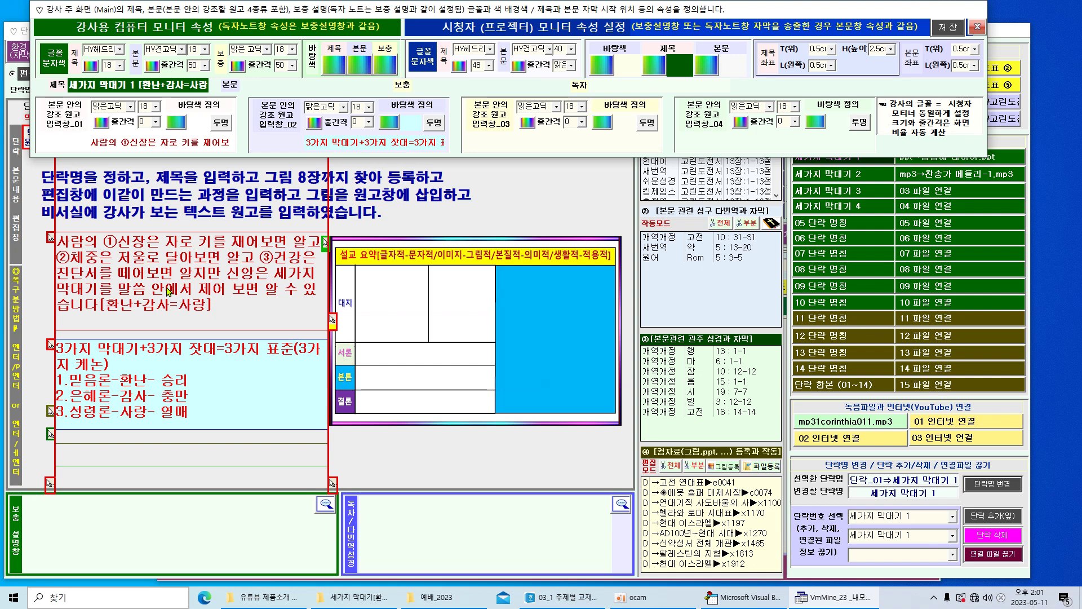
{"action": "left_click", "coordinate": [131, 107]}
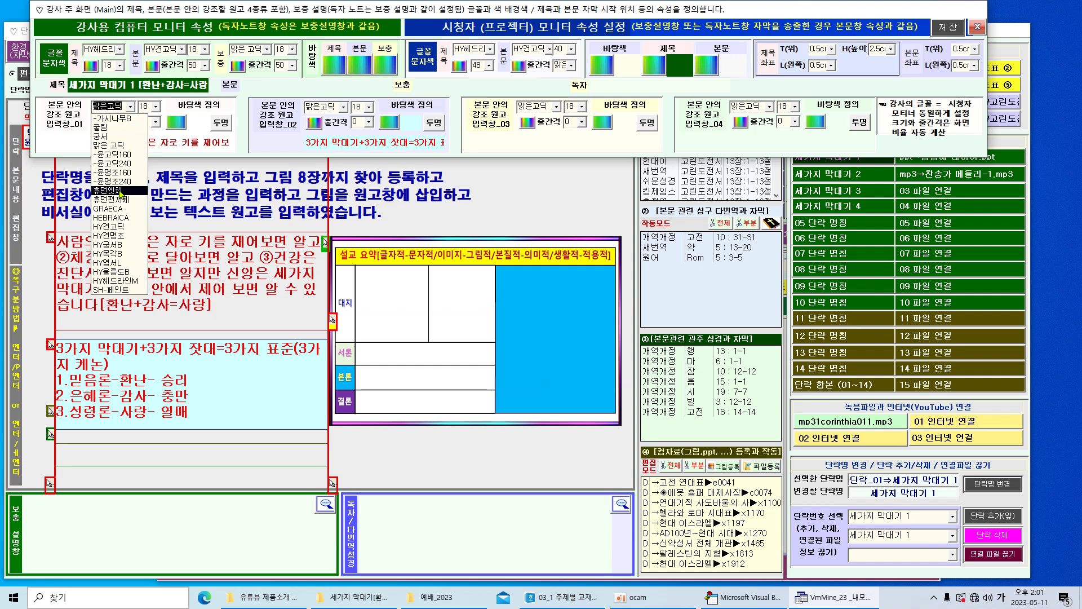
{"action": "left_click", "coordinate": [120, 194]}
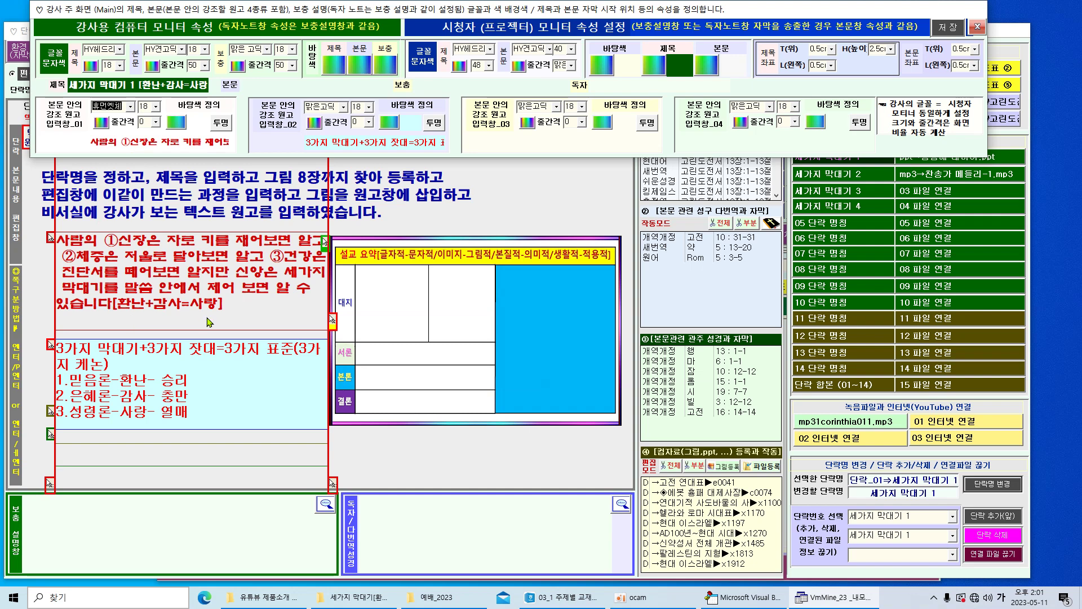
{"action": "left_click", "coordinate": [157, 123]}
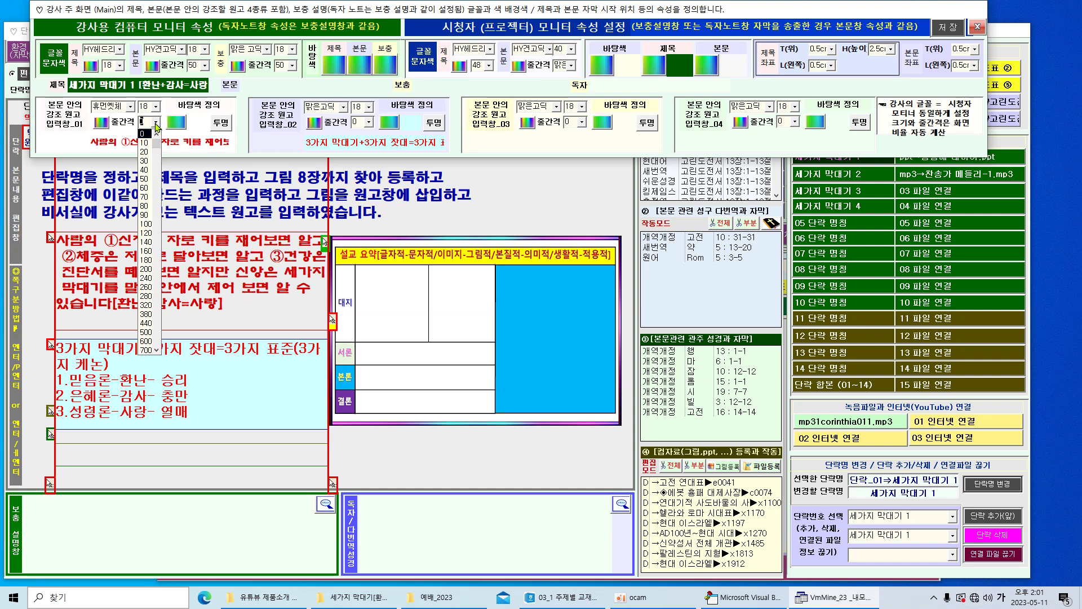
{"action": "left_click", "coordinate": [151, 207]}
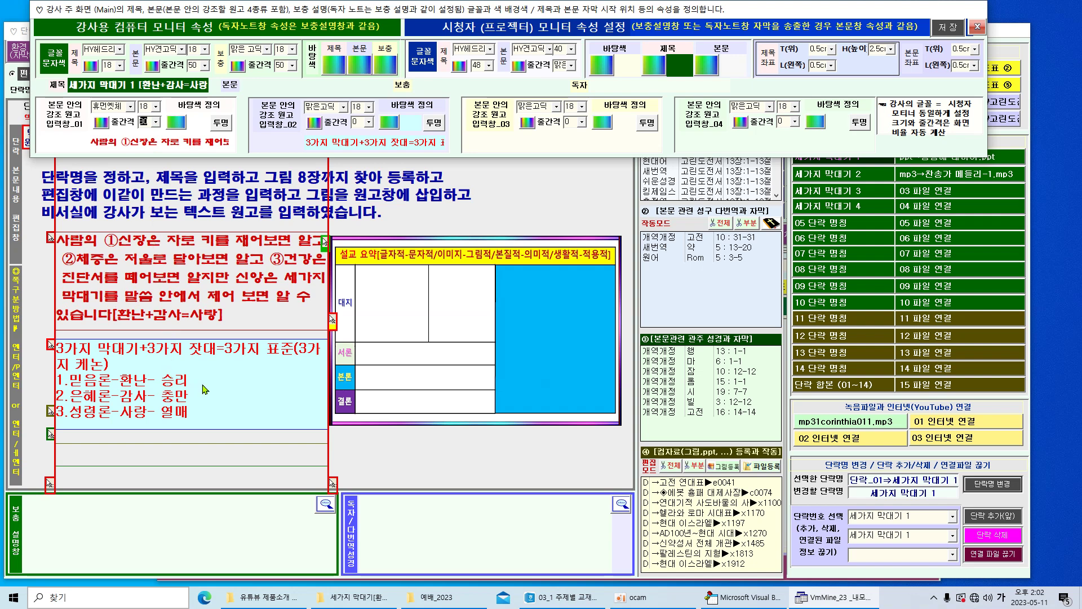
{"action": "left_click", "coordinate": [344, 107]}
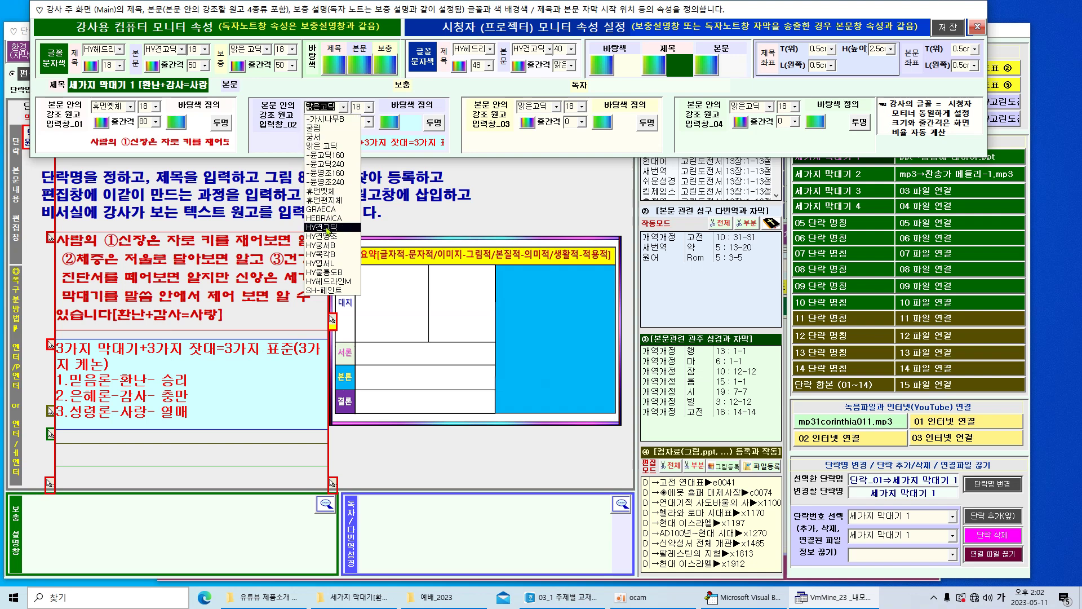
{"action": "left_click", "coordinate": [328, 227]}
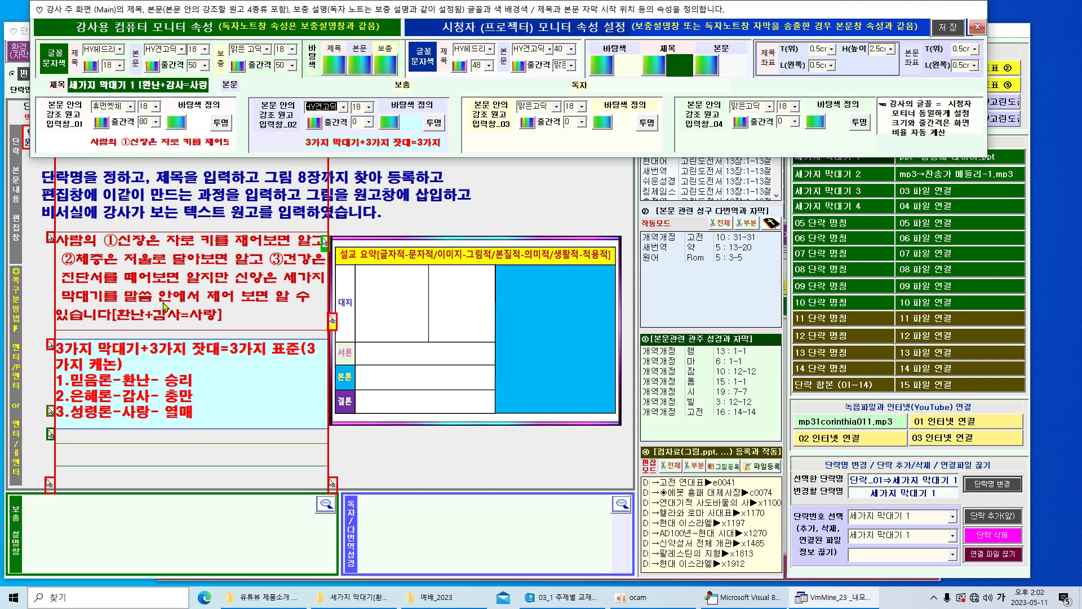
Step: Color the first emphasis box's text blue and give the box a very pale cyan background
{"action": "left_click", "coordinate": [102, 122]}
{"action": "left_click", "coordinate": [117, 98]}
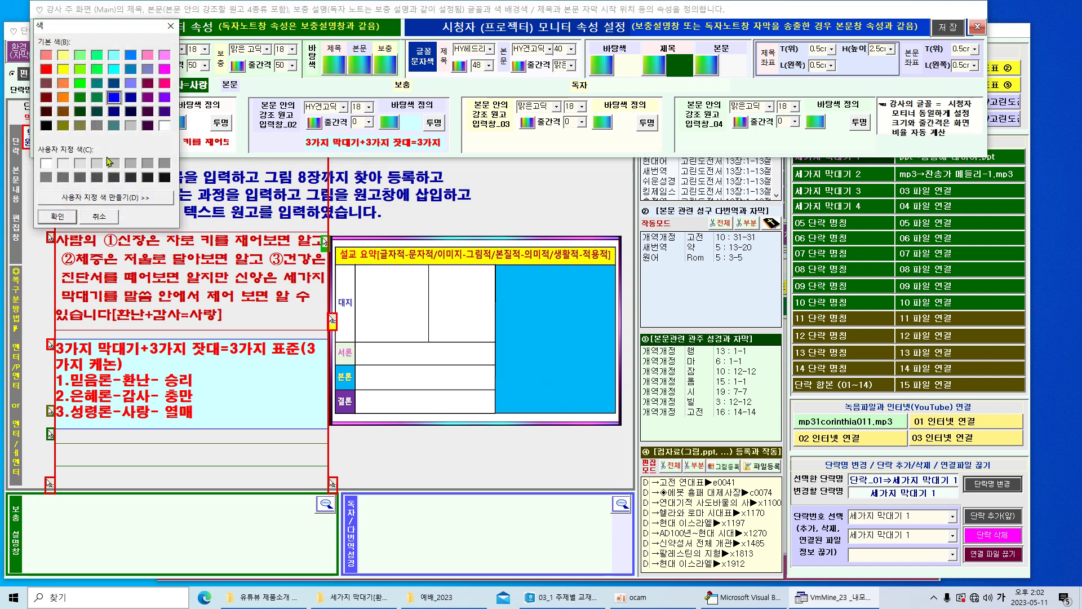
{"action": "left_click", "coordinate": [68, 219]}
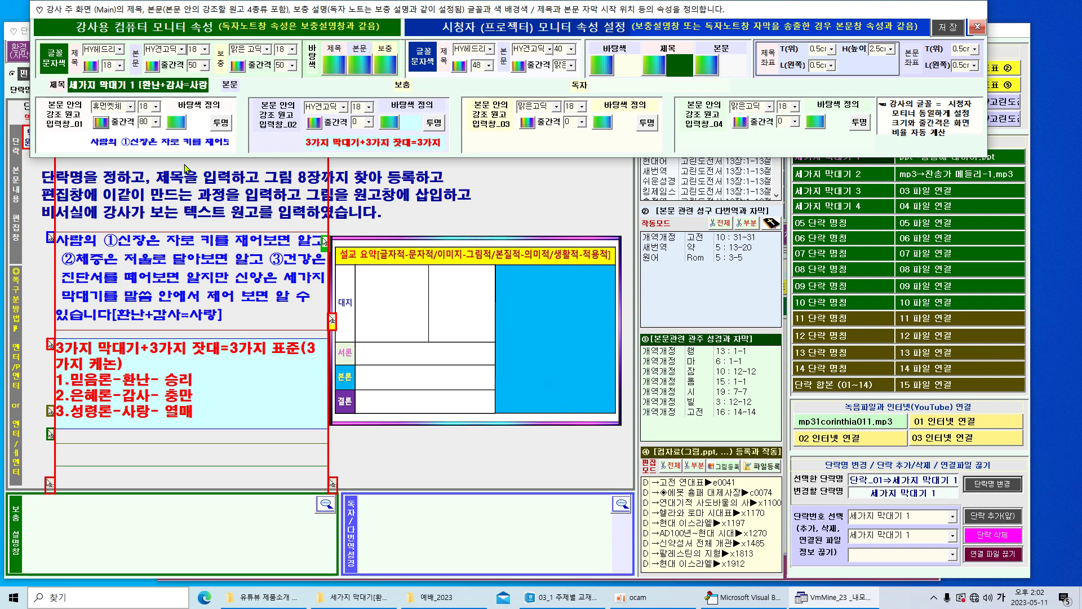
{"action": "left_click", "coordinate": [176, 122]}
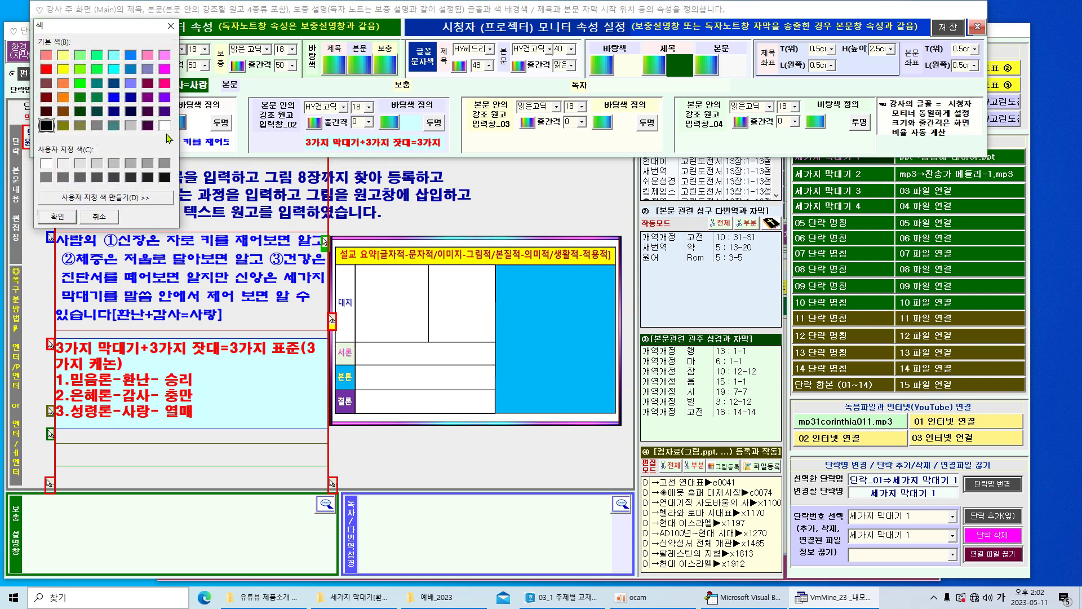
{"action": "left_click", "coordinate": [115, 56]}
{"action": "left_click", "coordinate": [156, 199]}
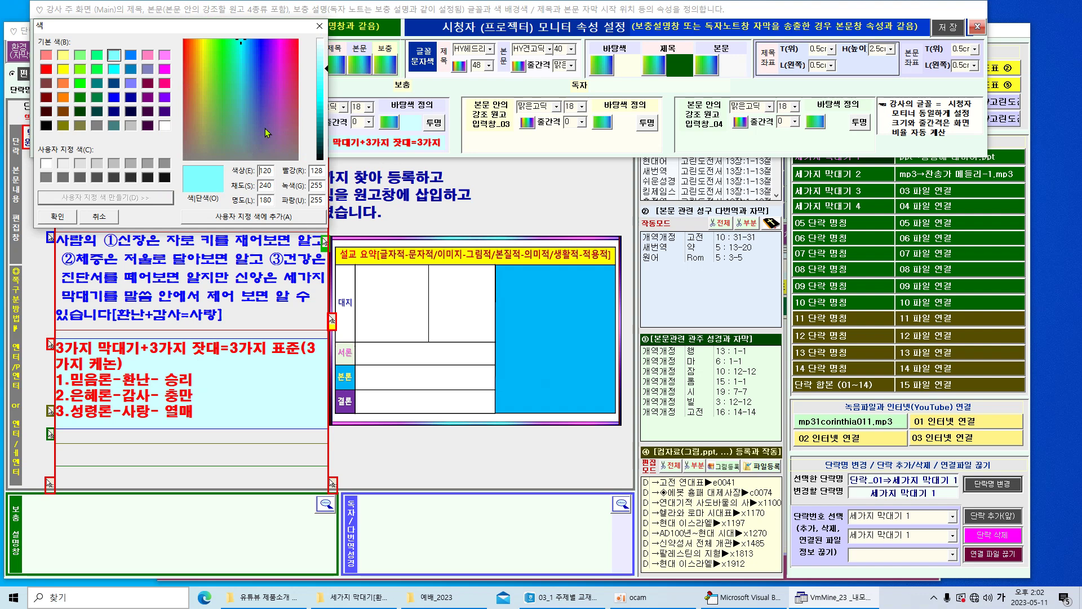
{"action": "left_click", "coordinate": [323, 51]}
{"action": "left_click", "coordinate": [74, 219]}
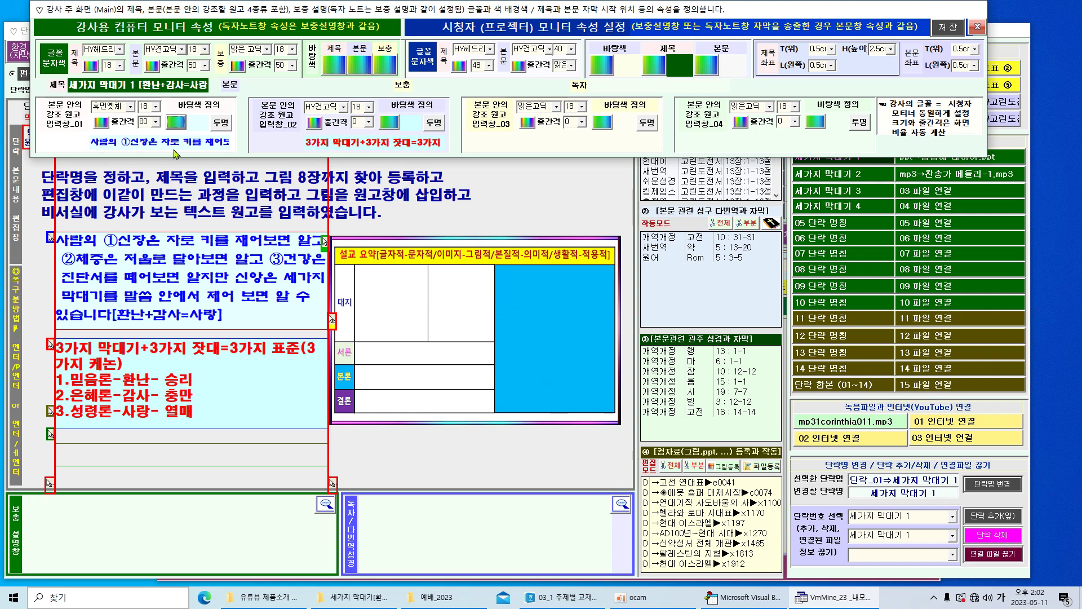
Step: Set the main body text color for the instructor monitor to black
{"action": "left_click", "coordinate": [152, 66]}
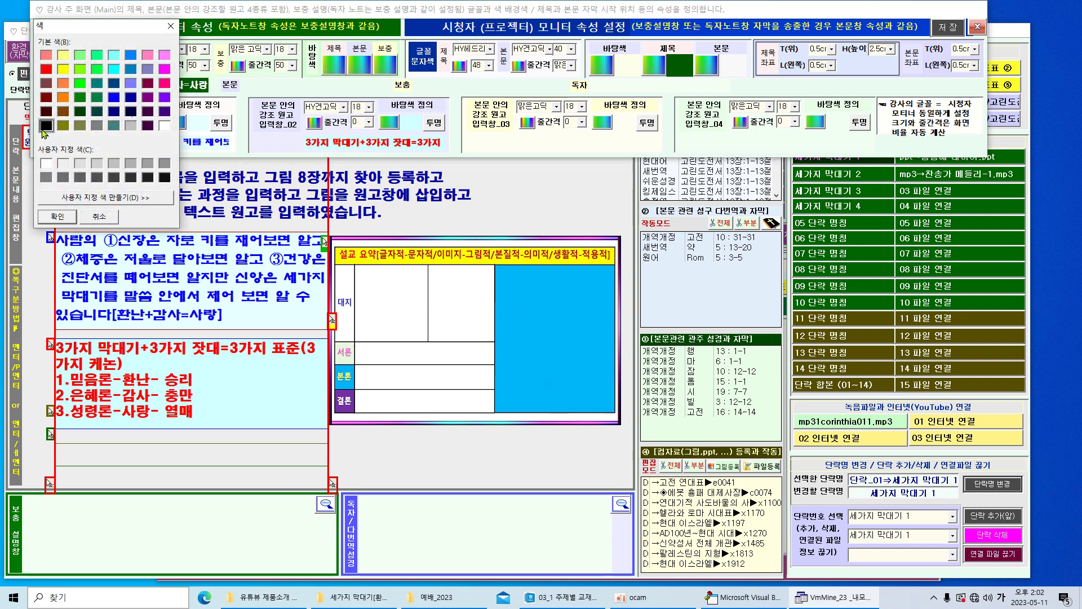
{"action": "left_click", "coordinate": [57, 217]}
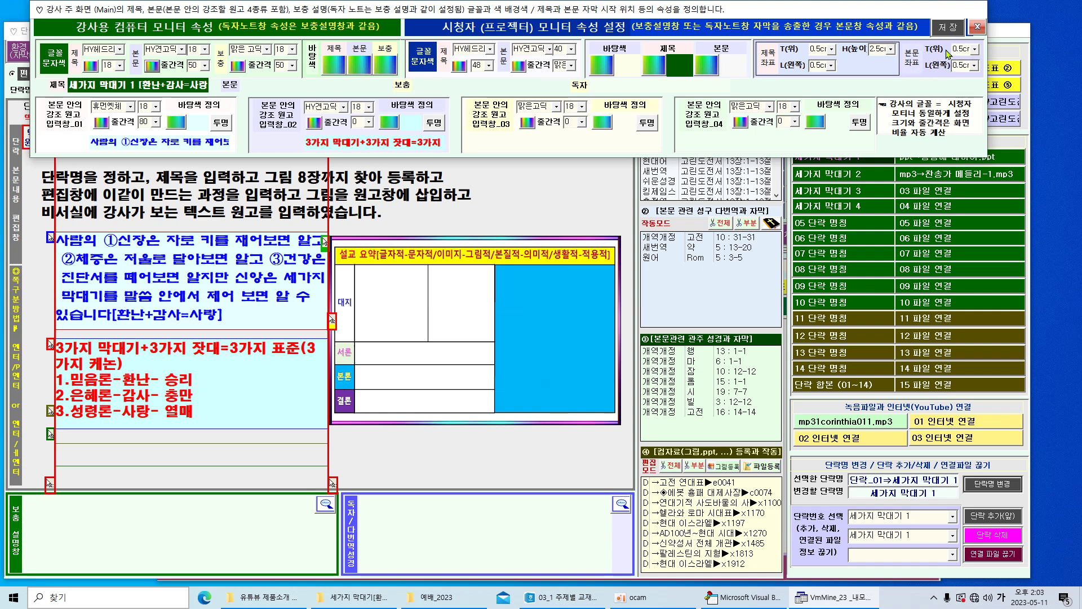
Step: Try top start positions of 2.5 cm, 0 cm and again 2.5 cm for the audience monitor's body text, and close the font settings
{"action": "left_click", "coordinate": [977, 53]}
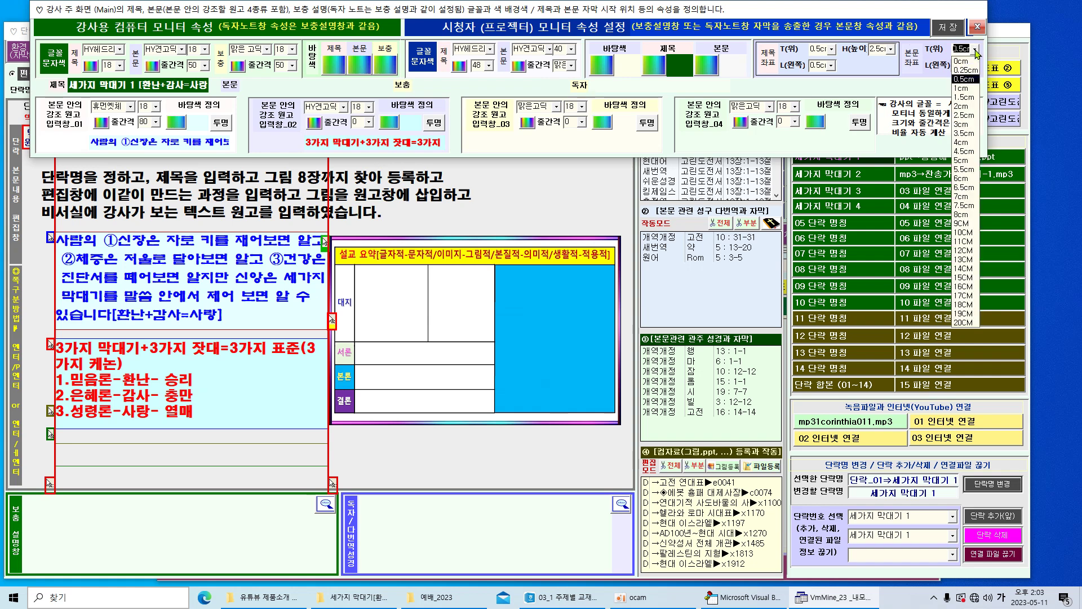
{"action": "left_click", "coordinate": [971, 118]}
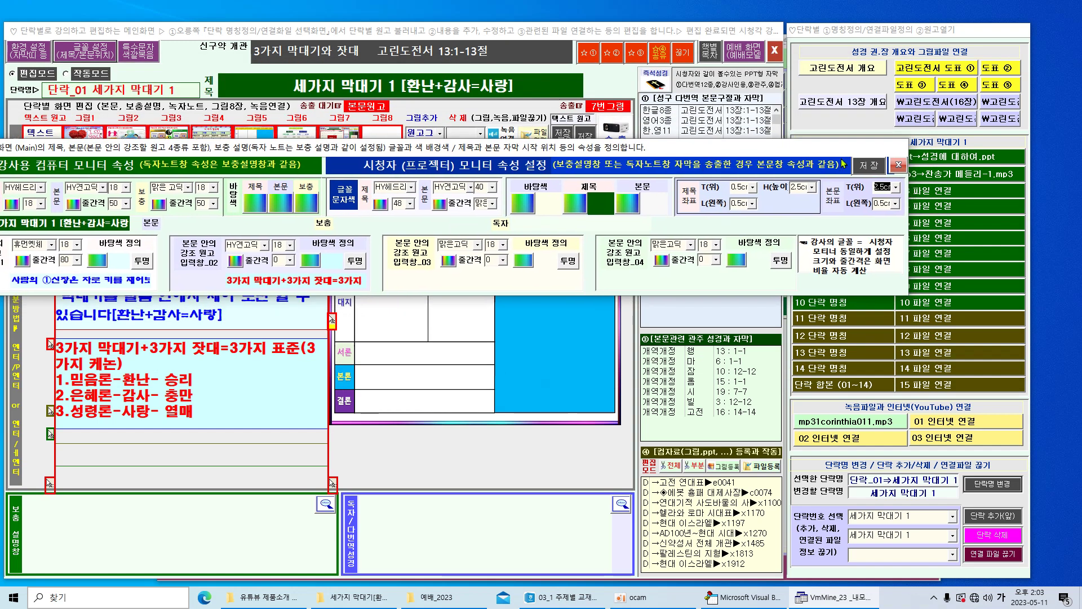
{"action": "left_click", "coordinate": [896, 187]}
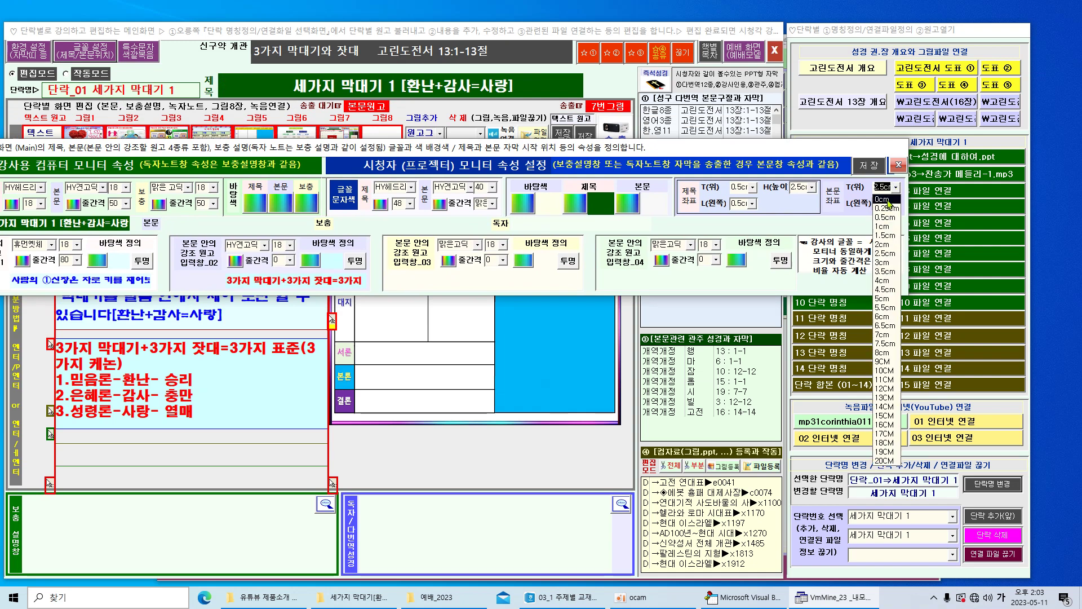
{"action": "left_click", "coordinate": [888, 200]}
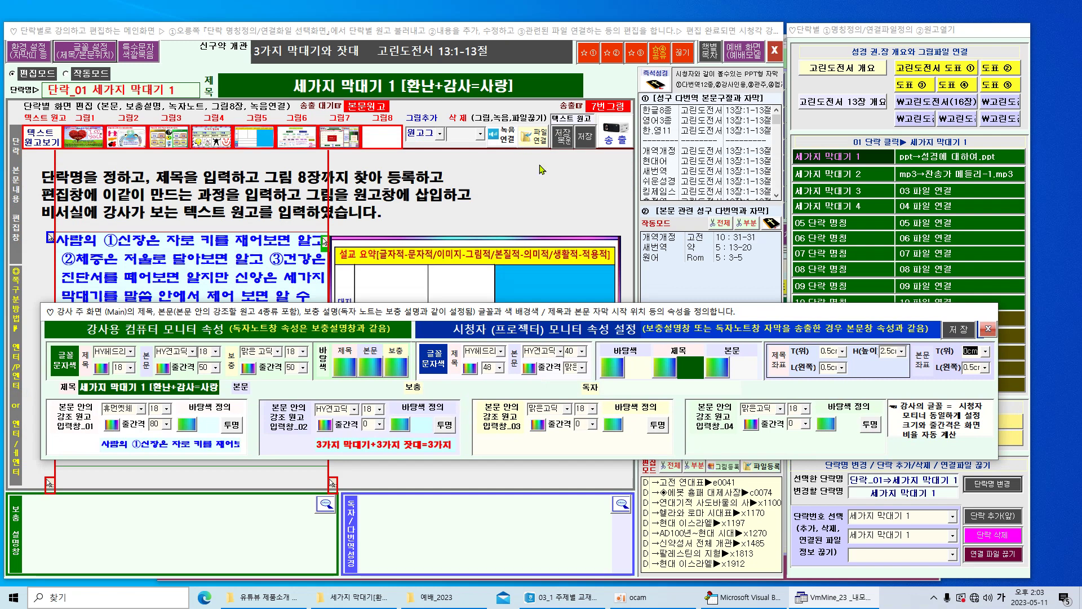
{"action": "left_click_drag", "start_coordinate": [358, 311], "coordinate": [273, 175]}
{"action": "left_click", "coordinate": [904, 215]}
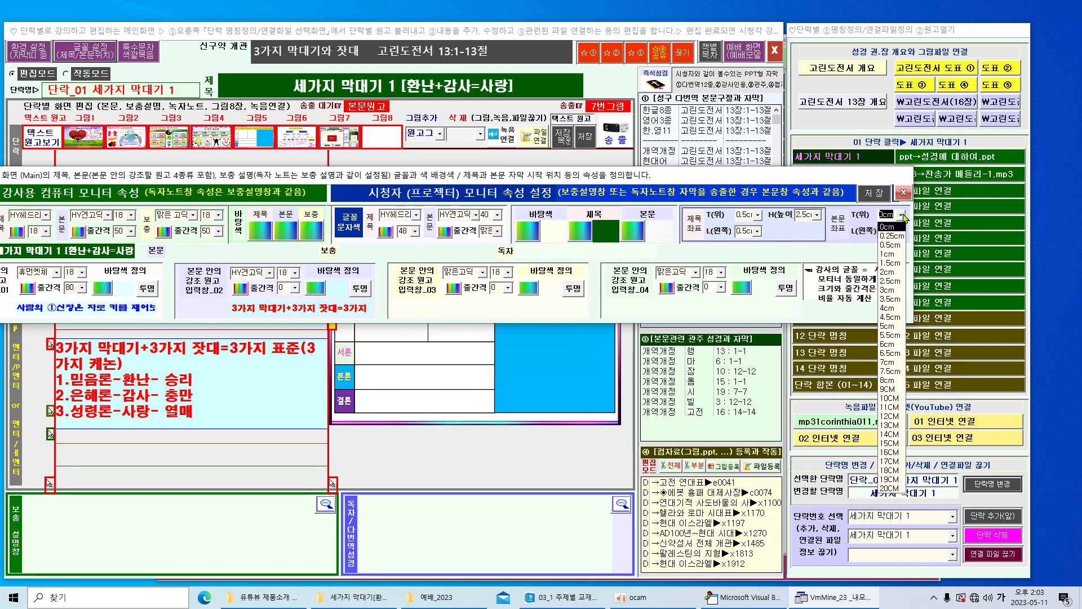
{"action": "left_click", "coordinate": [901, 282]}
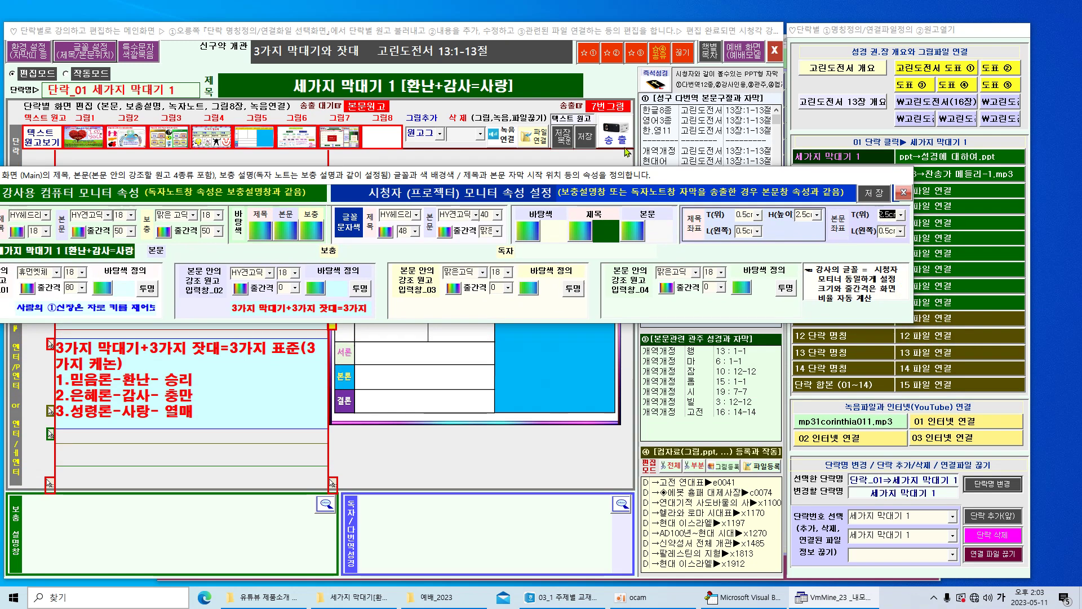
{"action": "left_click", "coordinate": [904, 192]}
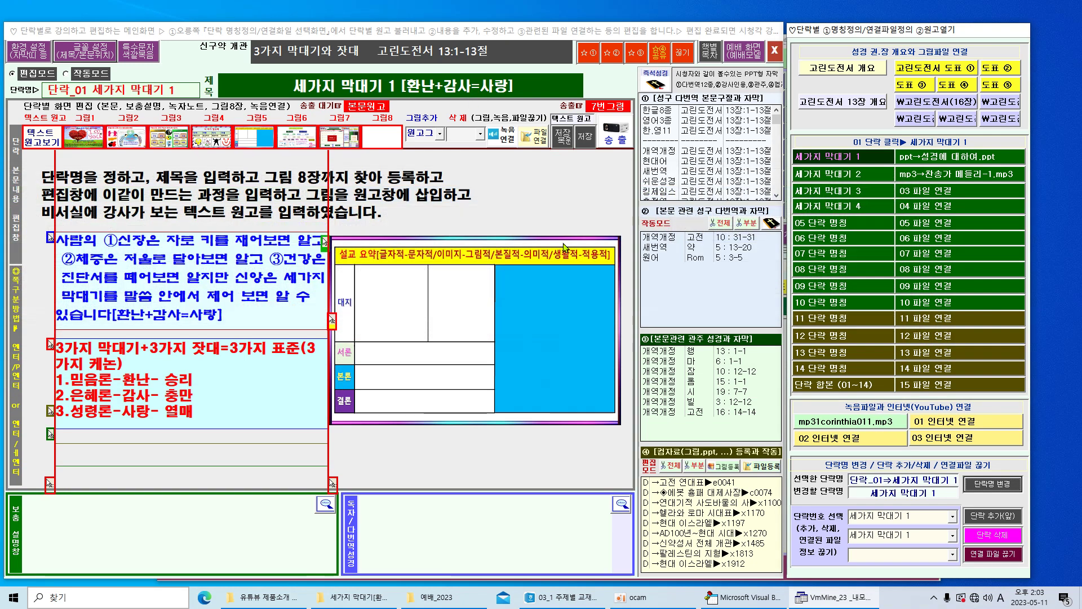
Step: Paste the copied "고난을 극복하라" outline into the supplementary explanation window (보충 설명창) and check it in the enlarged view
{"action": "left_click", "coordinate": [131, 543]}
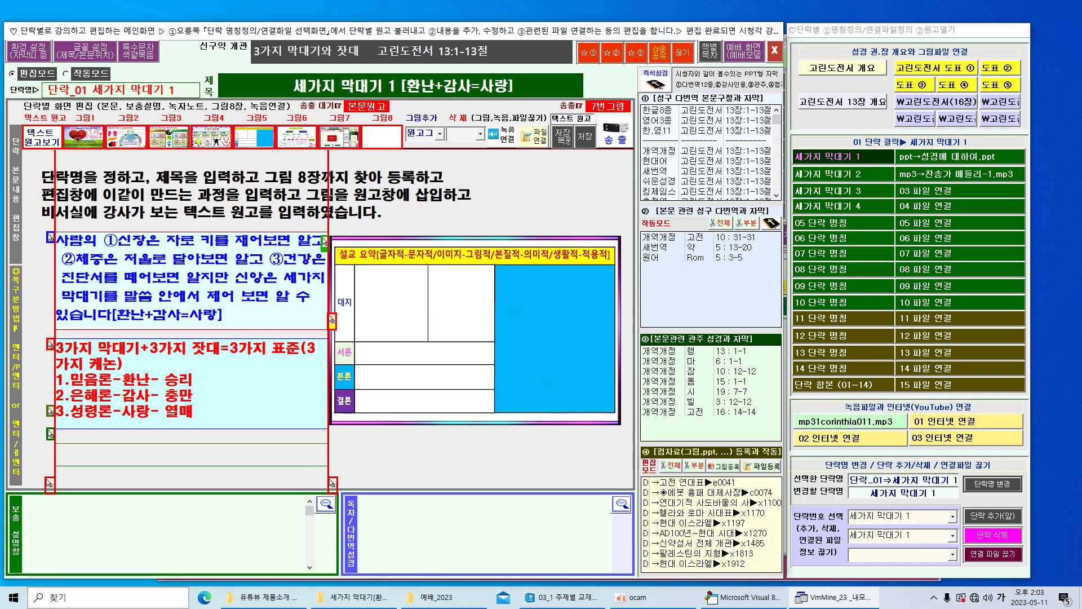
{"action": "key", "text": "ctrl+v"}
{"action": "key", "text": "ctrl+a"}
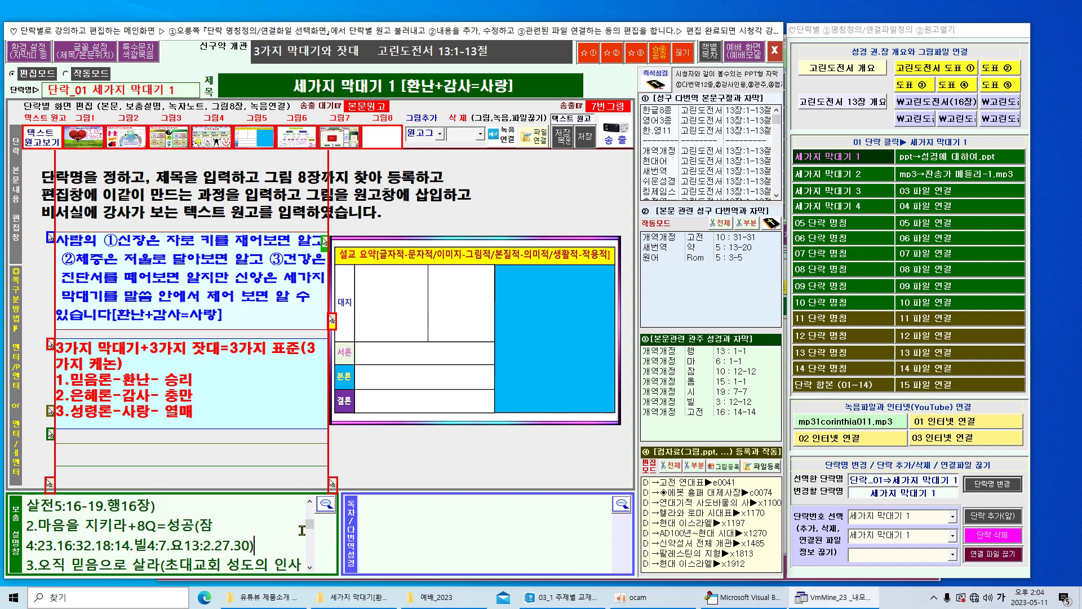
{"action": "left_click", "coordinate": [326, 503]}
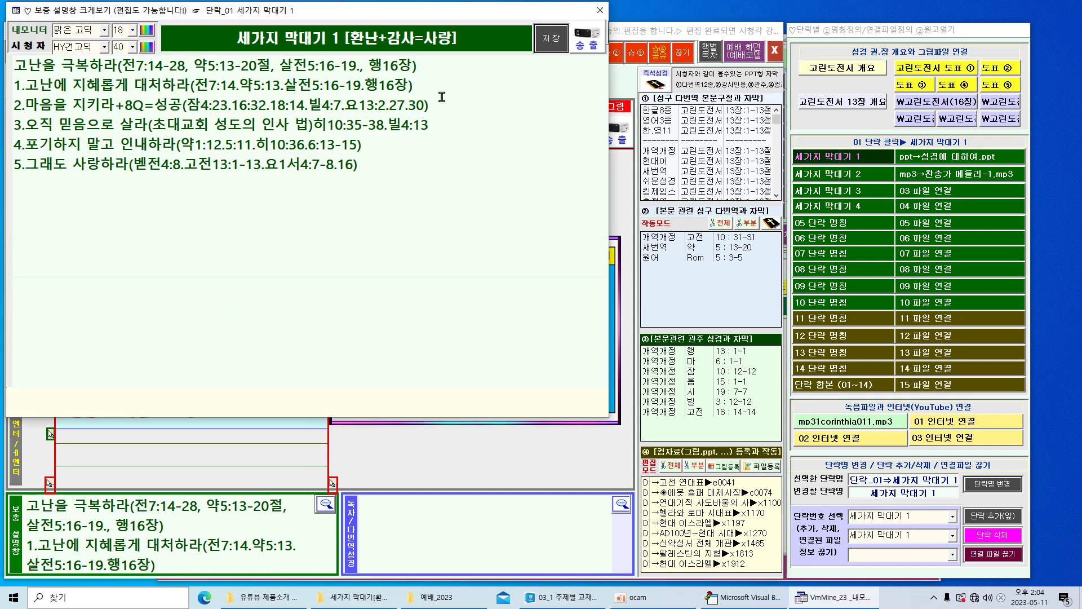
{"action": "left_click", "coordinate": [601, 10]}
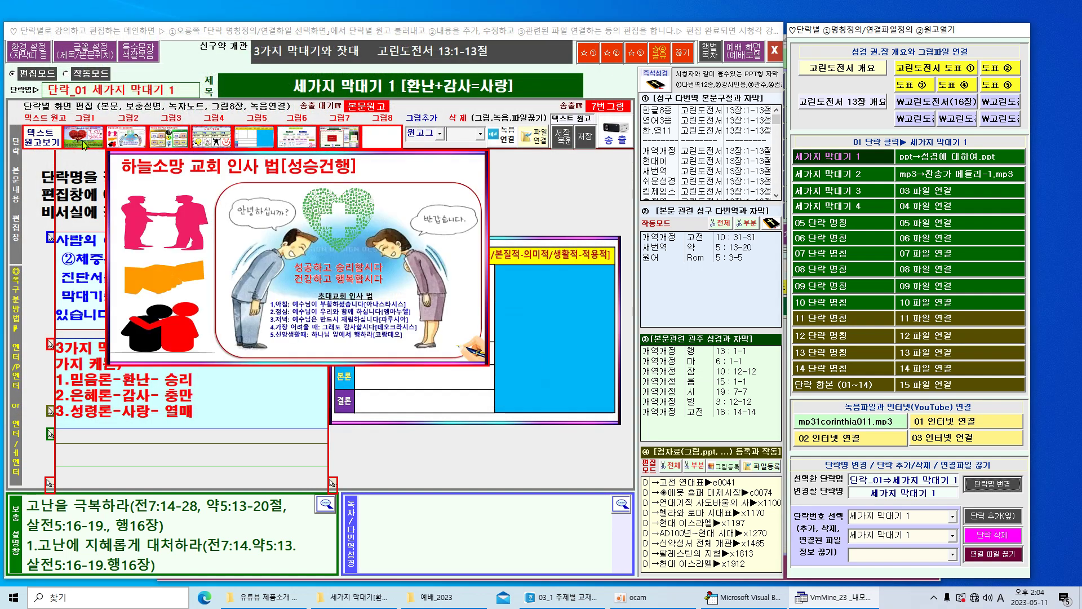
Step: Reopen the lesson 3가지 막대기와 잣대 from the 신구약 개관 book's table of contents
{"action": "mouse_move", "coordinate": [341, 135]}
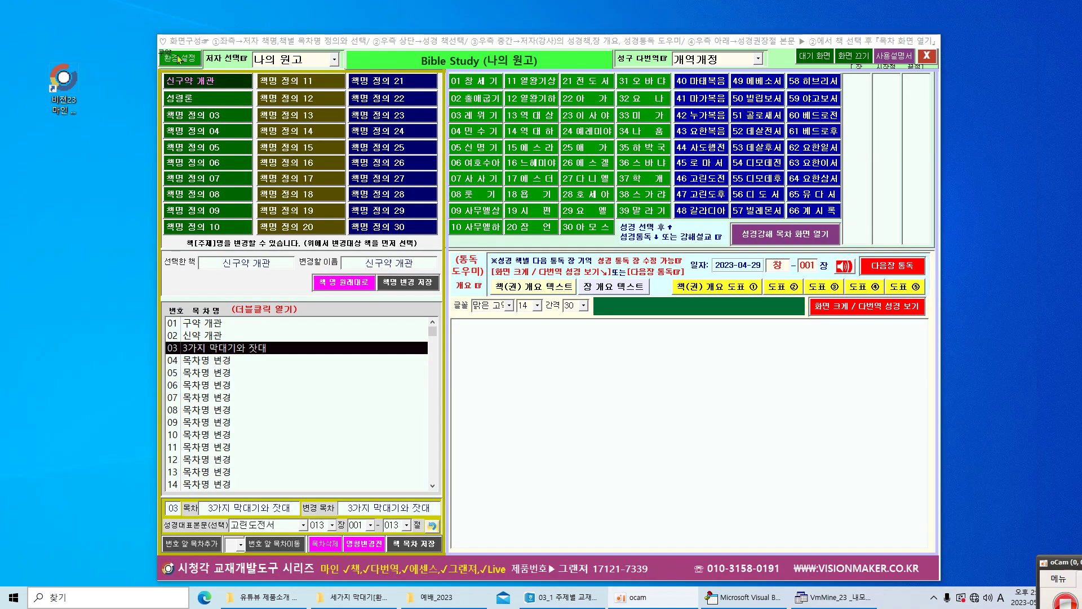
{"action": "left_click", "coordinate": [59, 93]}
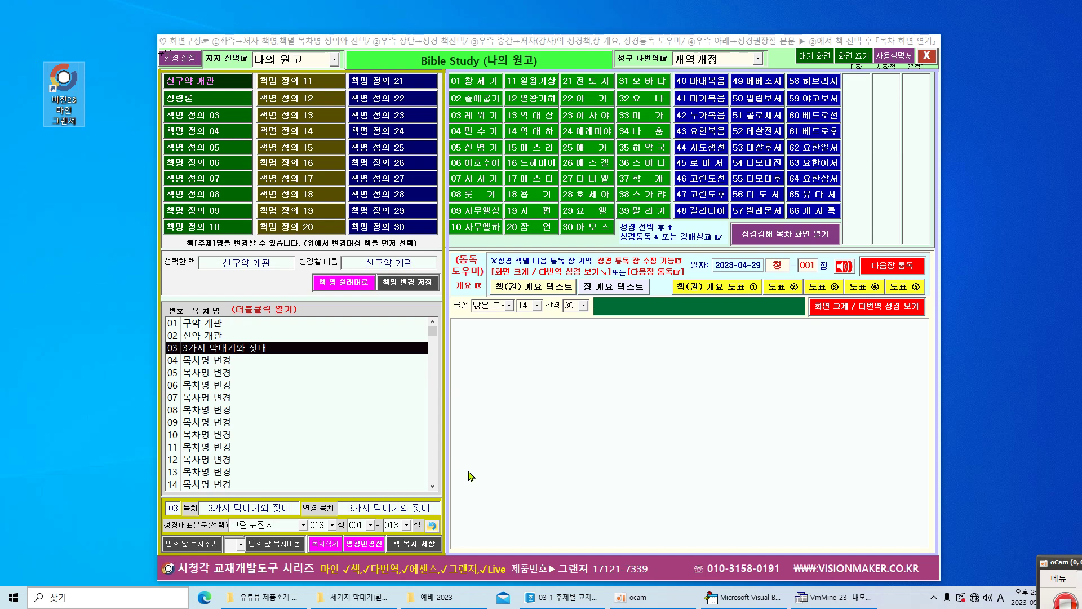
{"action": "left_click", "coordinate": [214, 87]}
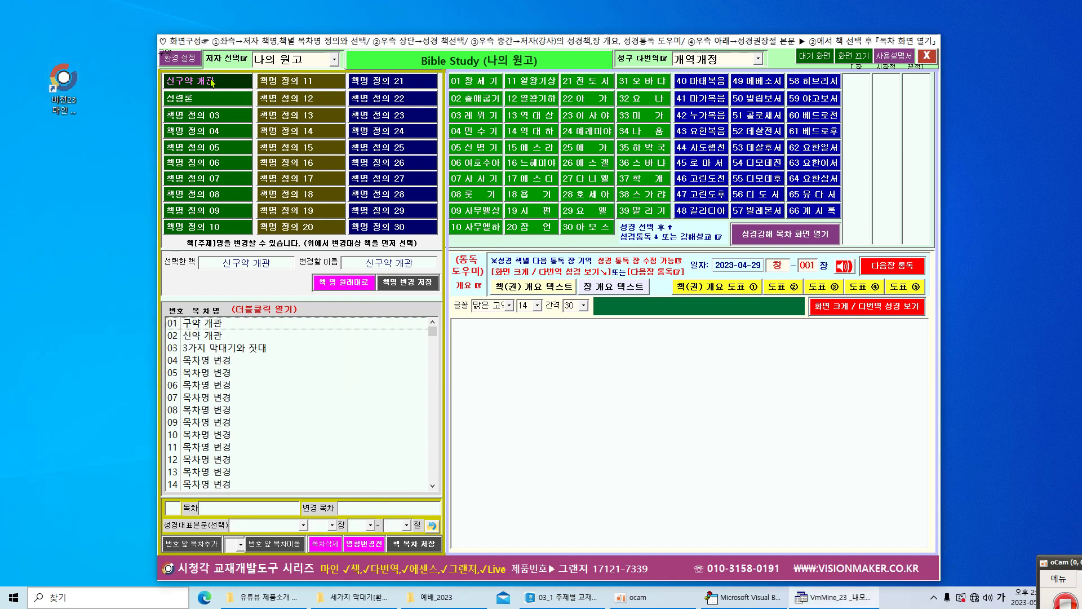
{"action": "double_click", "coordinate": [229, 348]}
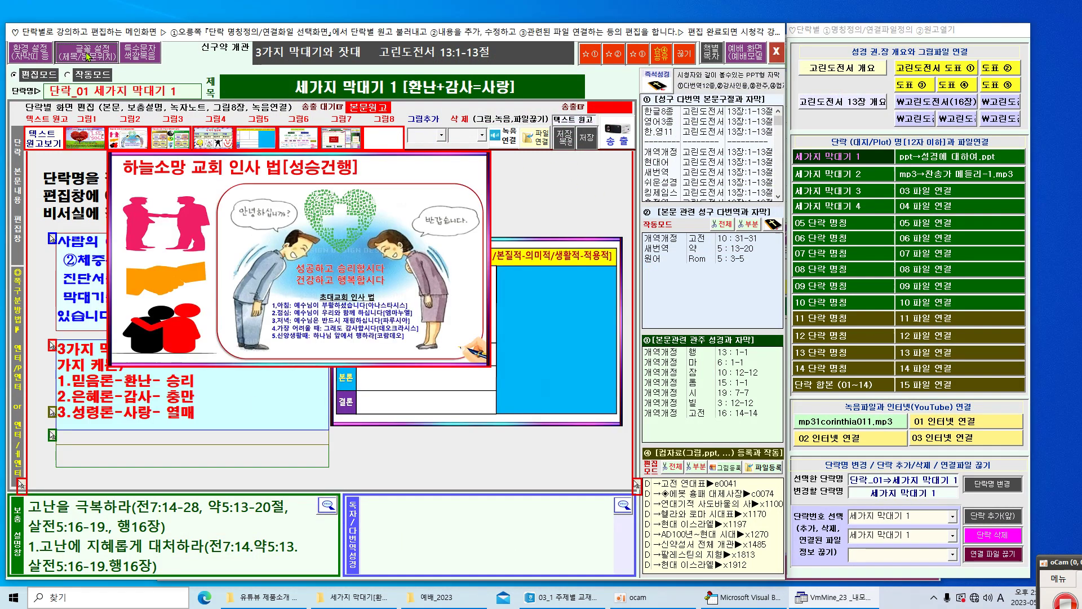
Step: In the audience monitor's font settings, set the title height to 2.5 cm and the body text's top start position to 0 cm
{"action": "left_click", "coordinate": [85, 53]}
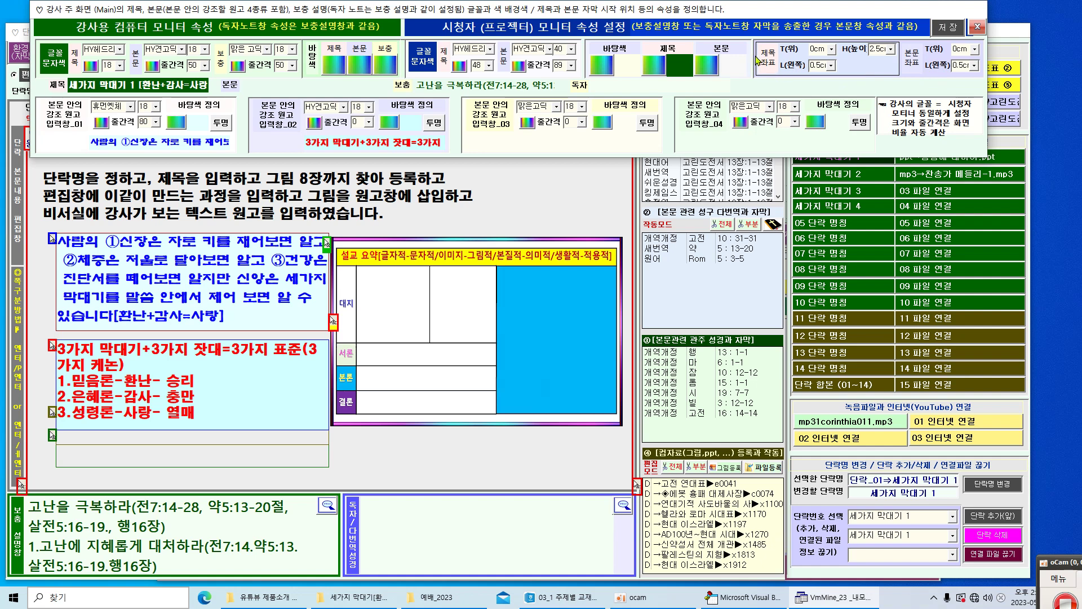
{"action": "left_click", "coordinate": [893, 51]}
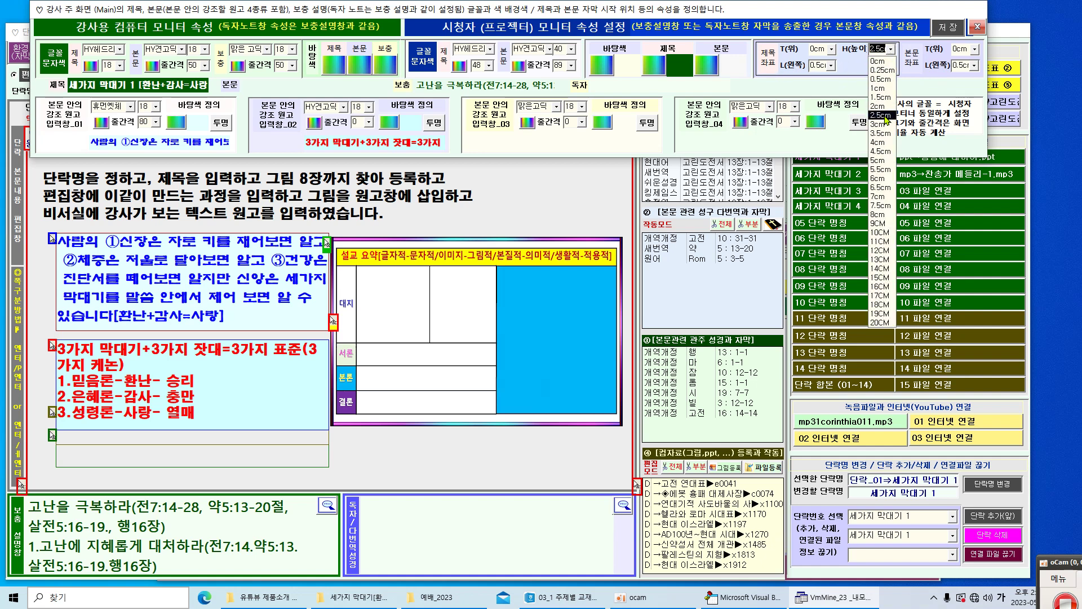
{"action": "left_click", "coordinate": [887, 116]}
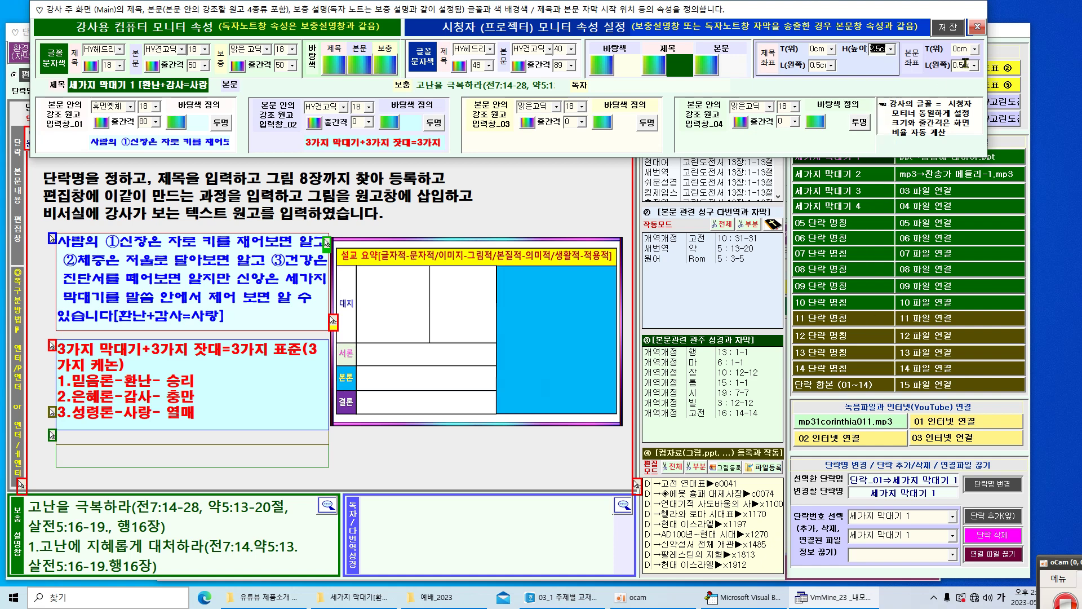
{"action": "left_click", "coordinate": [977, 49]}
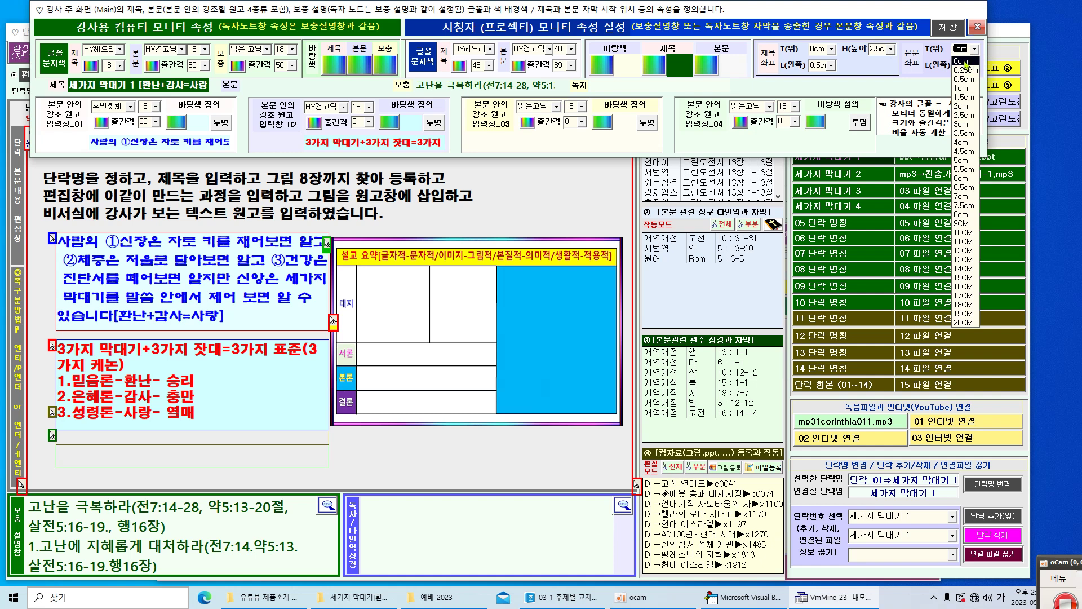
{"action": "left_click", "coordinate": [965, 62]}
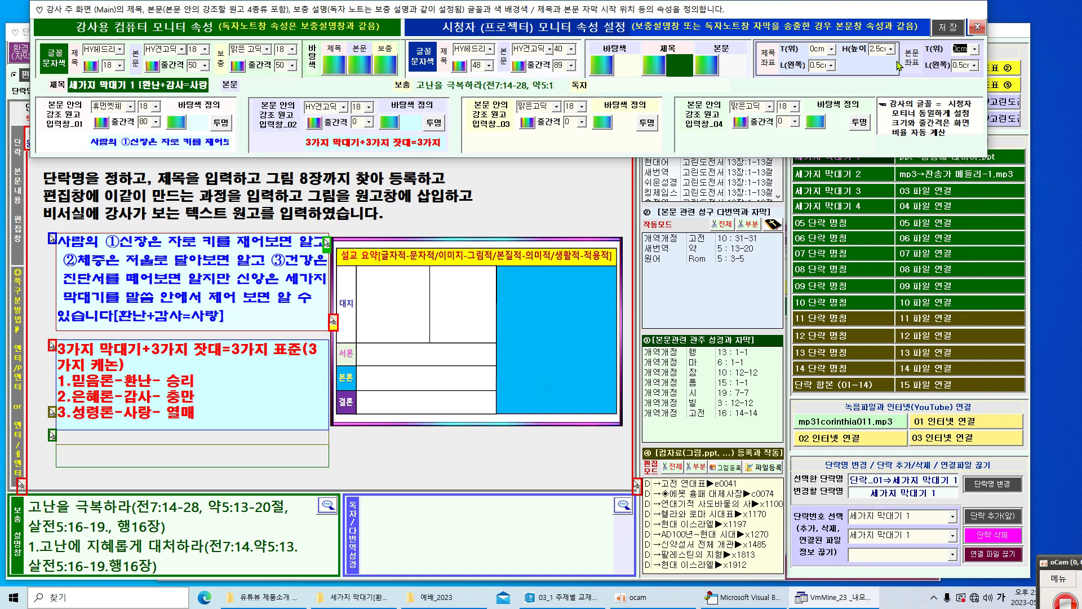
Step: Send the paragraph's text manuscript to the audience screen and recheck the title height and body position in the font settings
{"action": "left_click", "coordinate": [977, 28]}
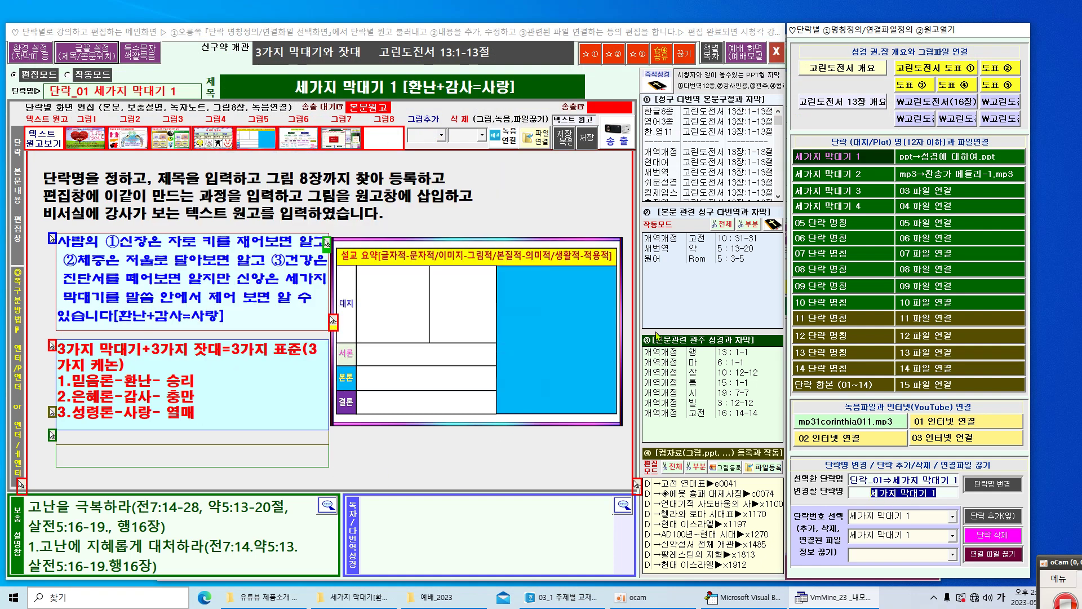
{"action": "left_click", "coordinate": [618, 141]}
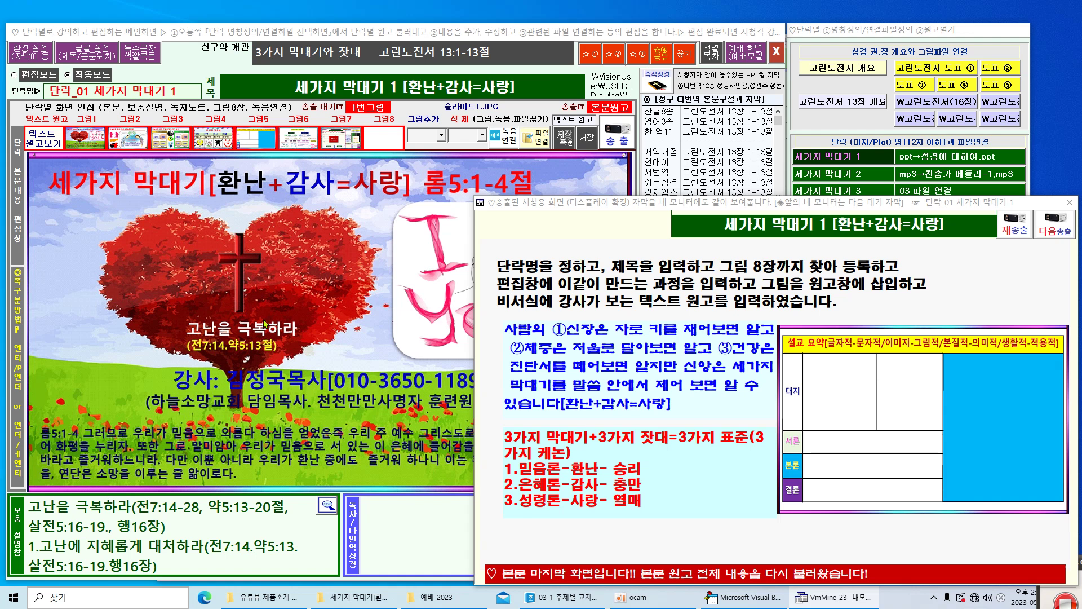
{"action": "mouse_move", "coordinate": [81, 144]}
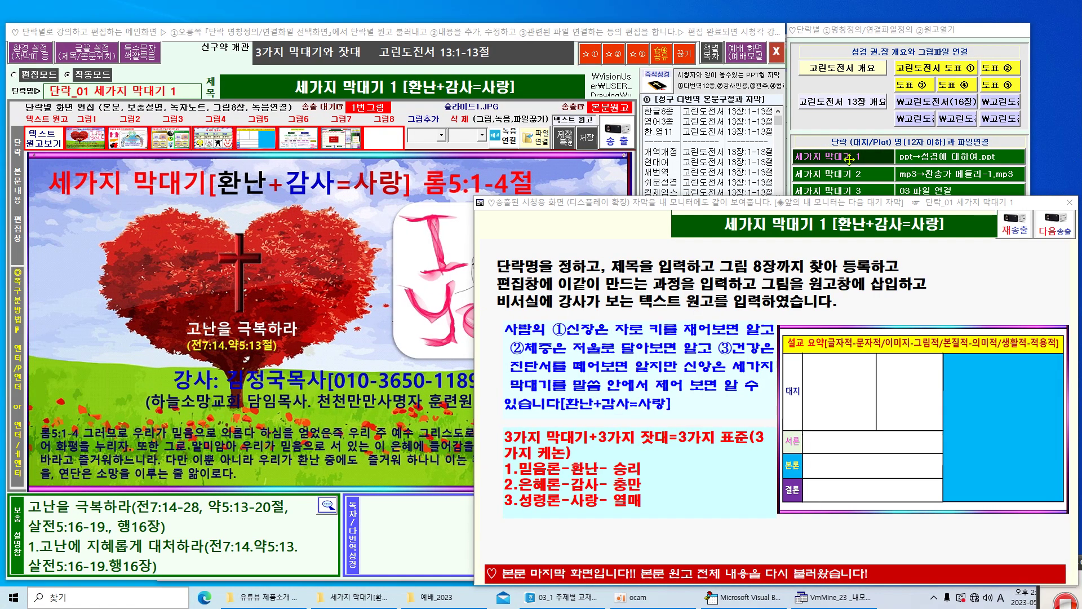
{"action": "left_click", "coordinate": [105, 61]}
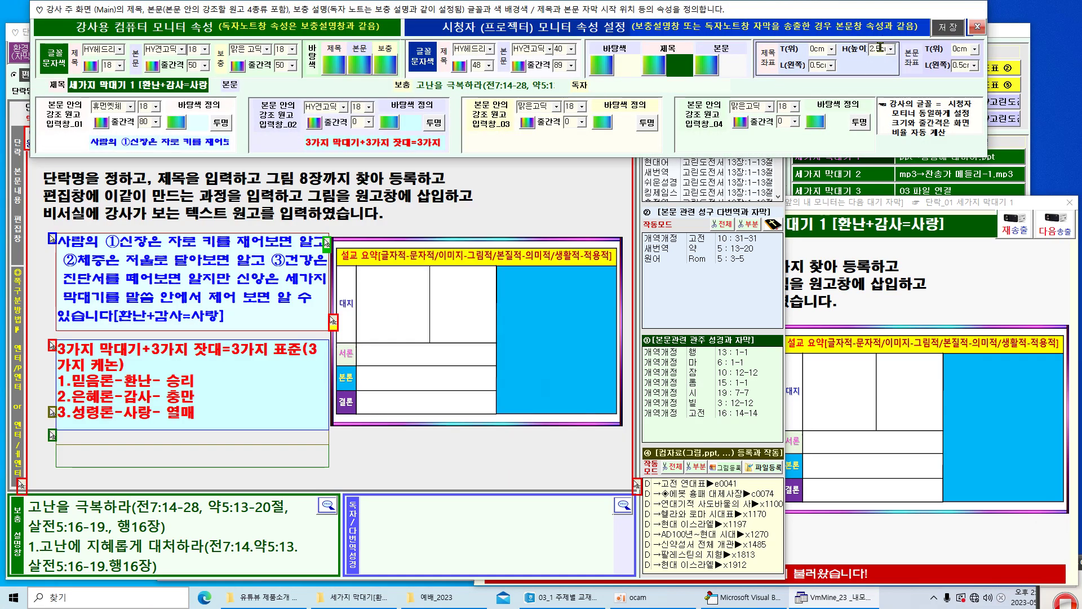
{"action": "left_click", "coordinate": [978, 27]}
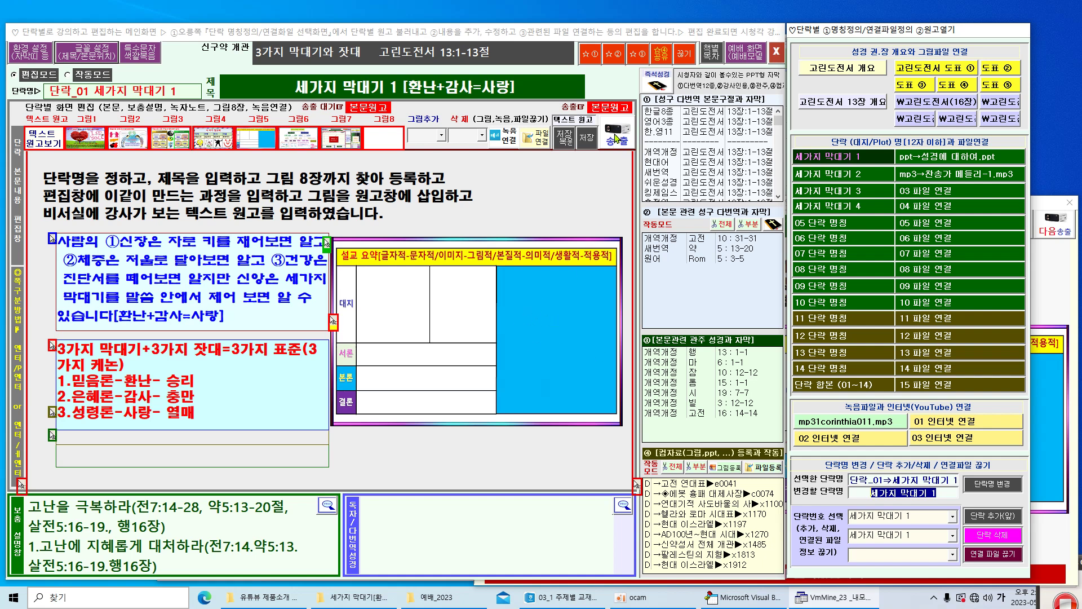
Step: Send the text manuscript (본문원고) of 세가지 막대기 1 to the audience screen again, with 그림1 queued as the next item
{"action": "left_click", "coordinate": [1045, 217]}
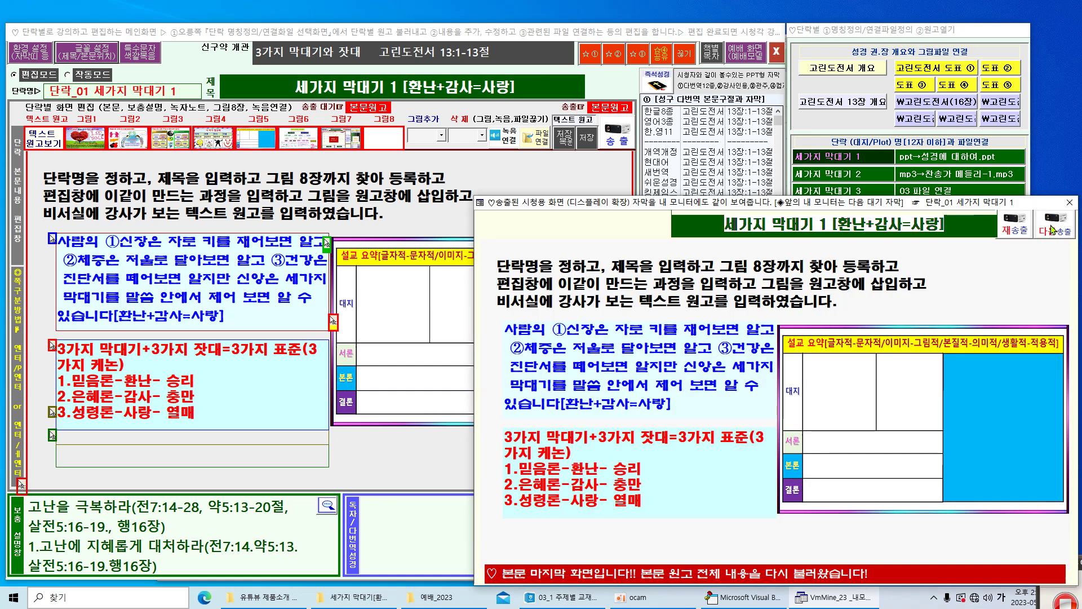
{"action": "left_click", "coordinate": [89, 143]}
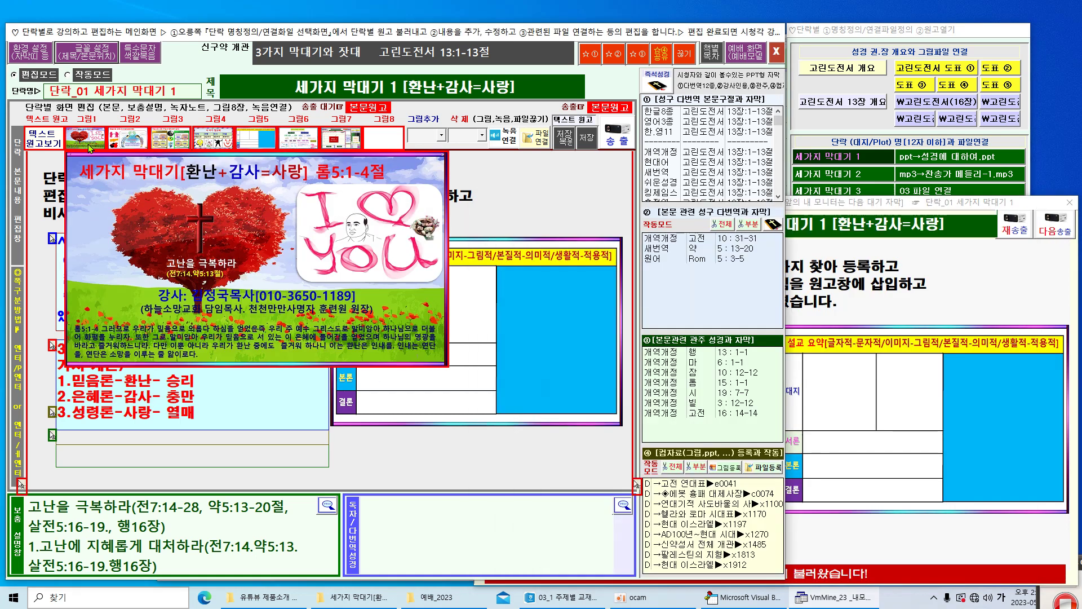
{"action": "left_click", "coordinate": [42, 133]}
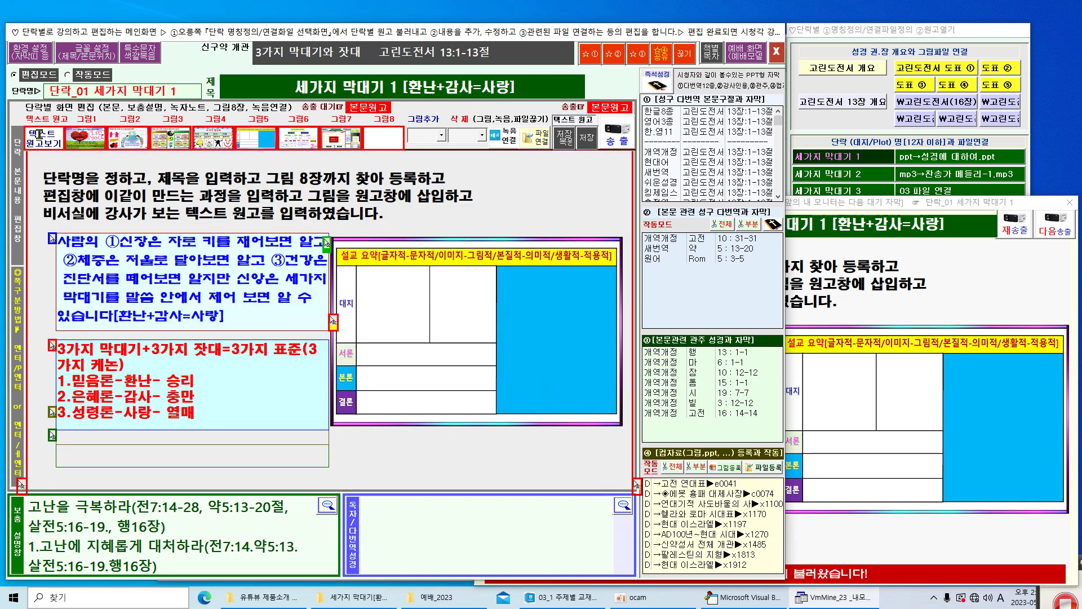
{"action": "left_click", "coordinate": [1055, 224]}
{"action": "left_click", "coordinate": [1057, 226]}
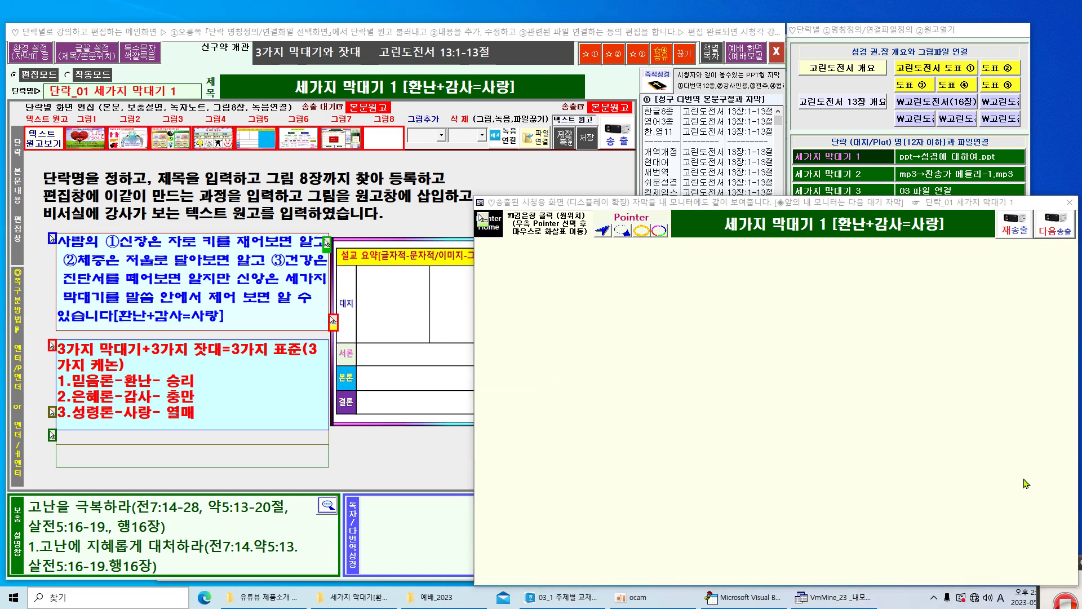
{"action": "left_click_drag", "start_coordinate": [955, 205], "coordinate": [765, 194]}
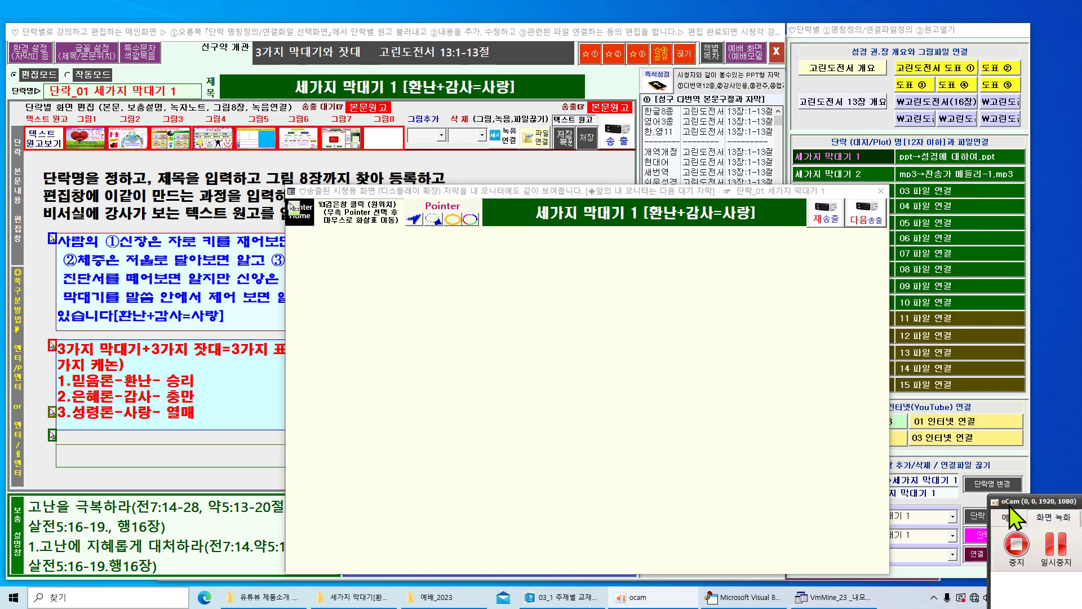
{"action": "left_click", "coordinate": [867, 215]}
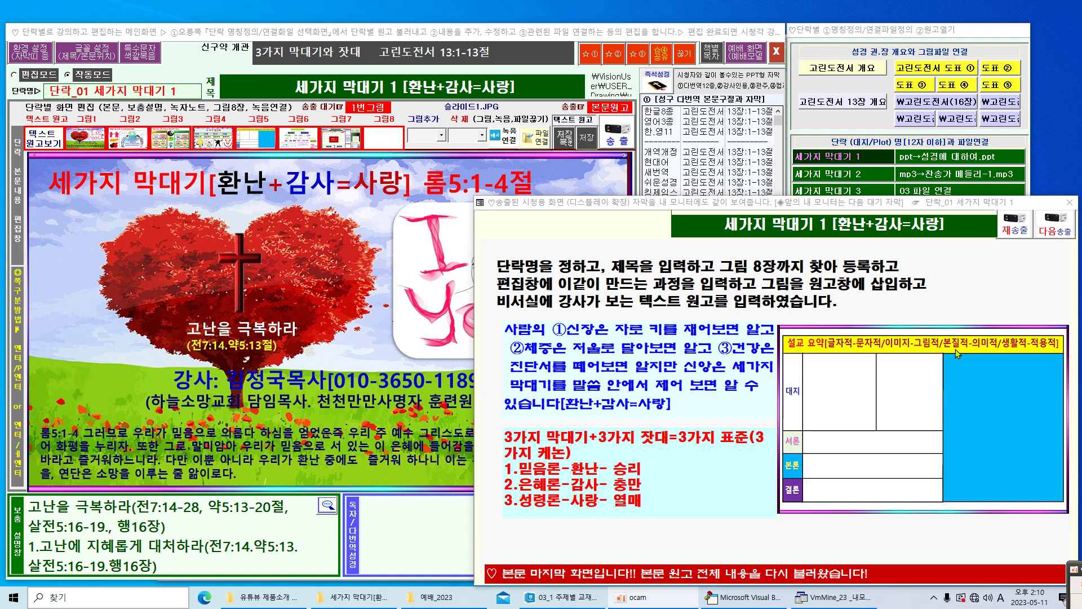
Step: Send pictures 1 and 2 in sequence and the textbook structure diagram in picture 6 to the audience screen
{"action": "left_click", "coordinate": [1057, 225]}
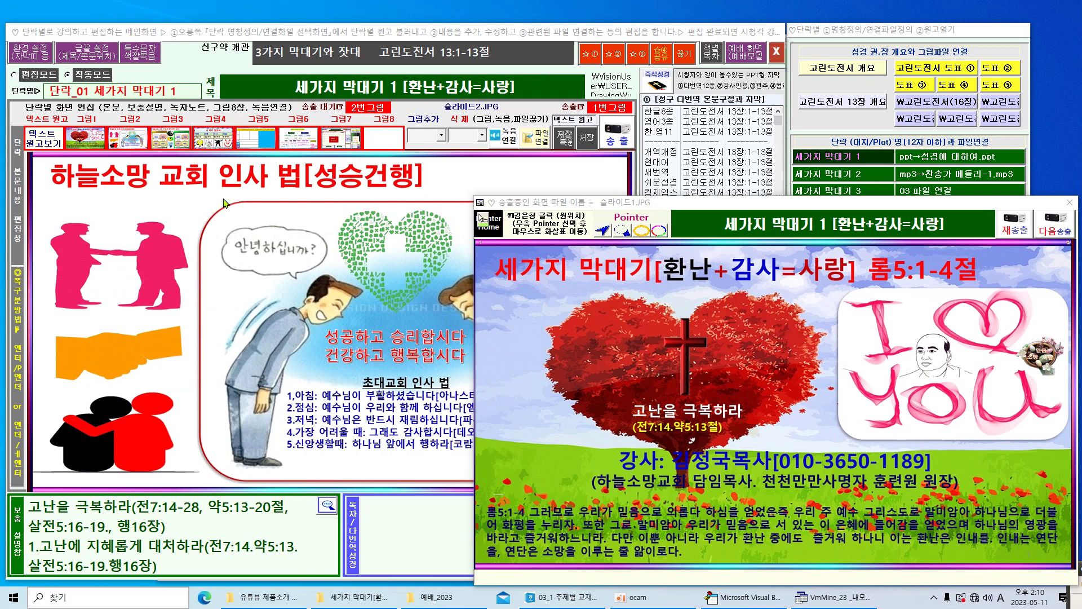
{"action": "left_click", "coordinate": [1052, 235]}
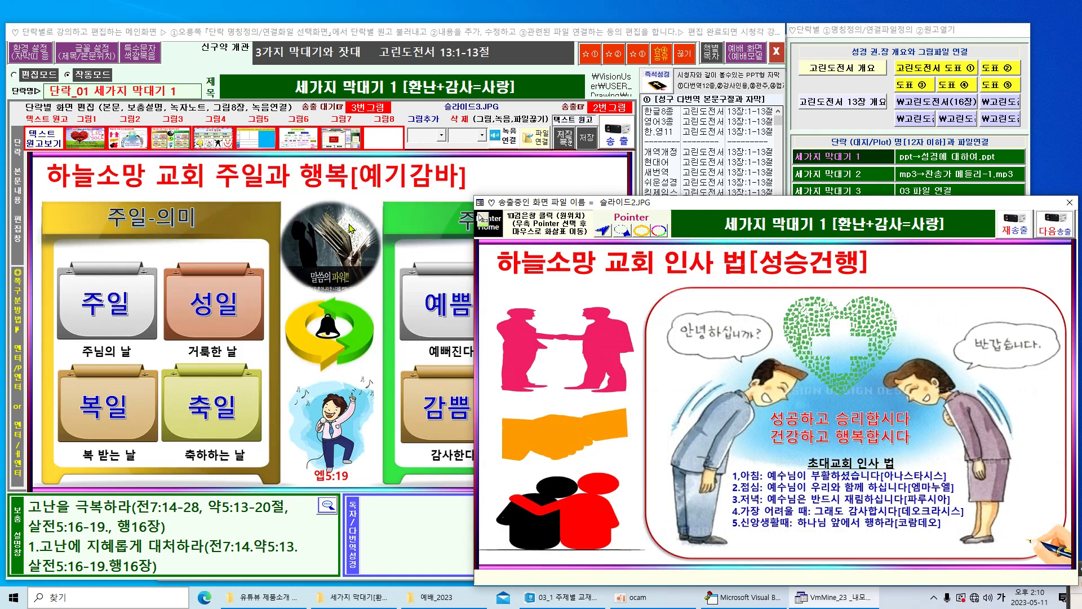
{"action": "left_click", "coordinate": [299, 141]}
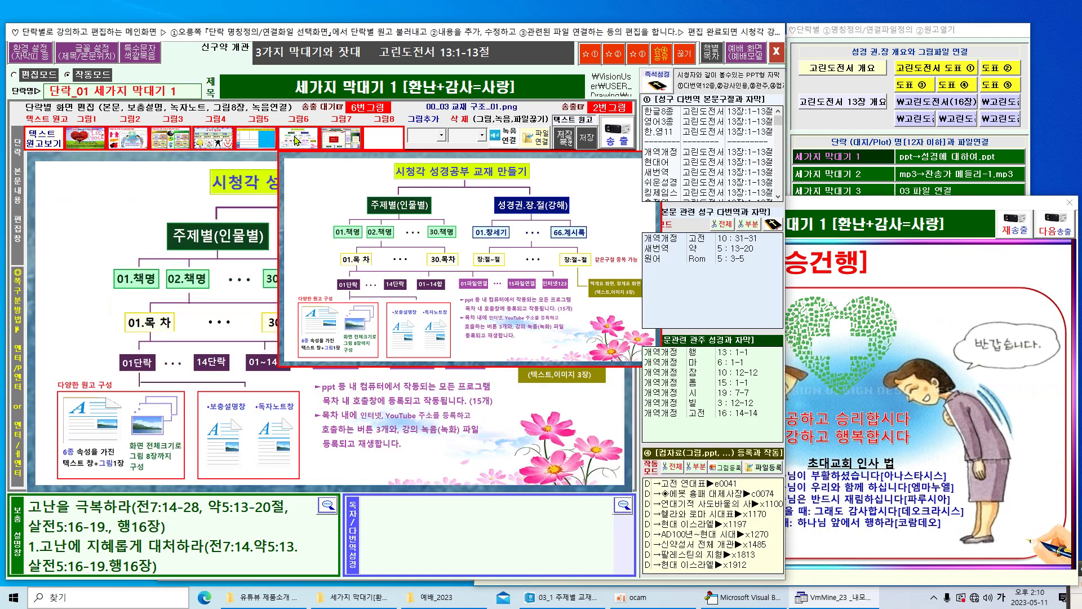
{"action": "left_click", "coordinate": [621, 135]}
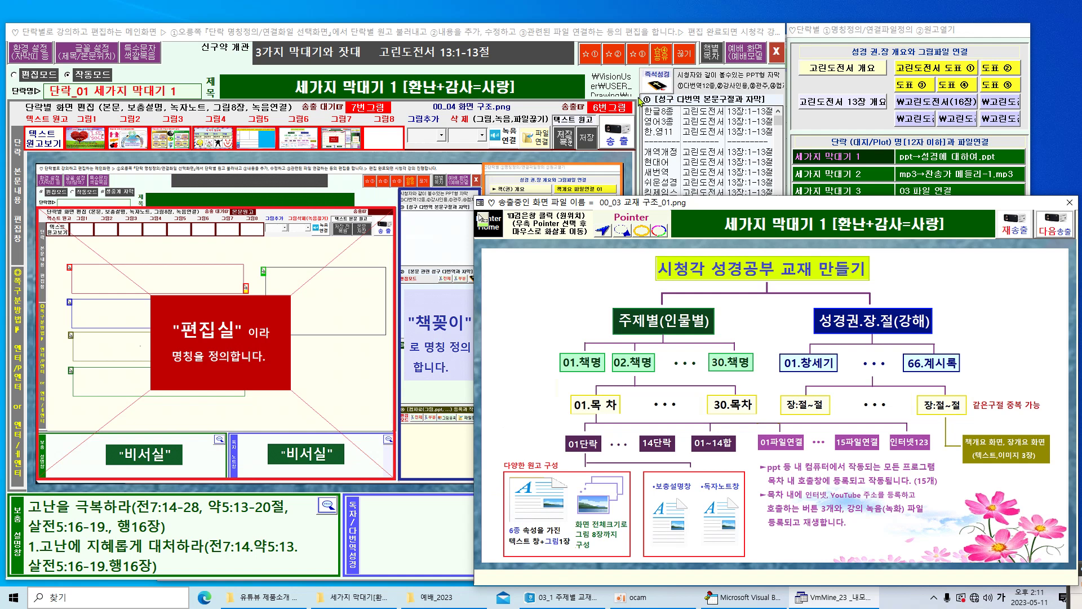
Step: Look up Jeremiah 3:4 in the instant Bible (즉석성경), view it as a PPT-style caption, and close the caption window
{"action": "left_click", "coordinate": [655, 85]}
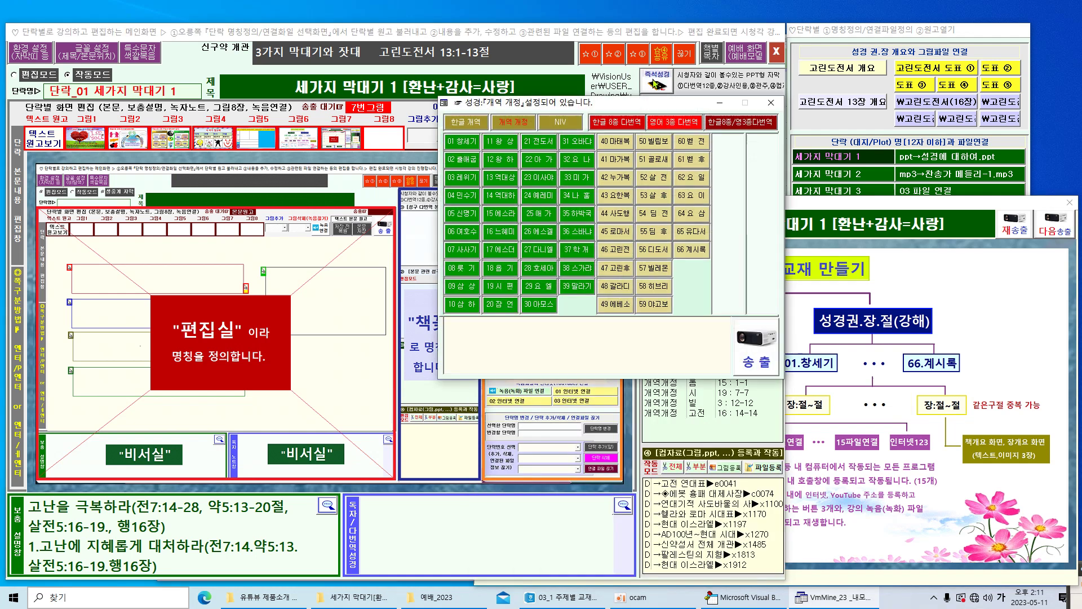
{"action": "left_click", "coordinate": [545, 196]}
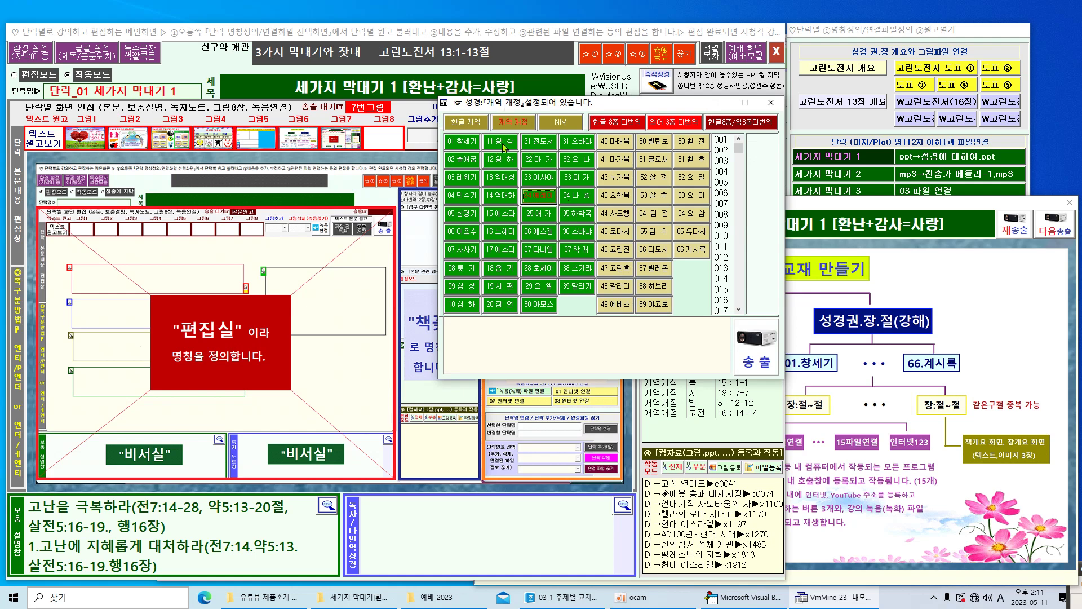
{"action": "left_click", "coordinate": [721, 161]}
{"action": "left_click", "coordinate": [758, 172]}
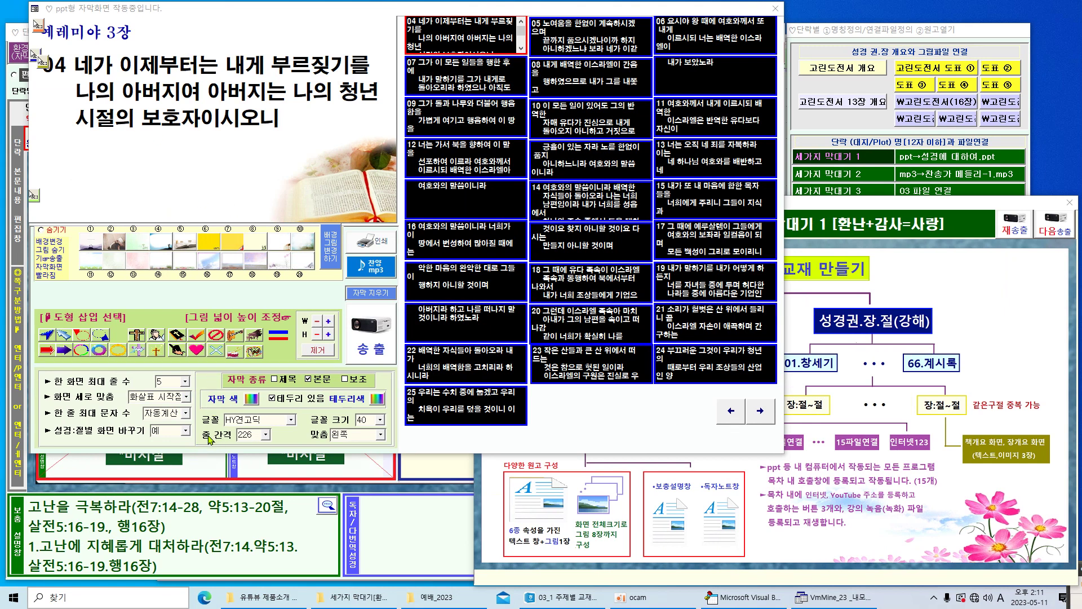
{"action": "left_click", "coordinate": [777, 9]}
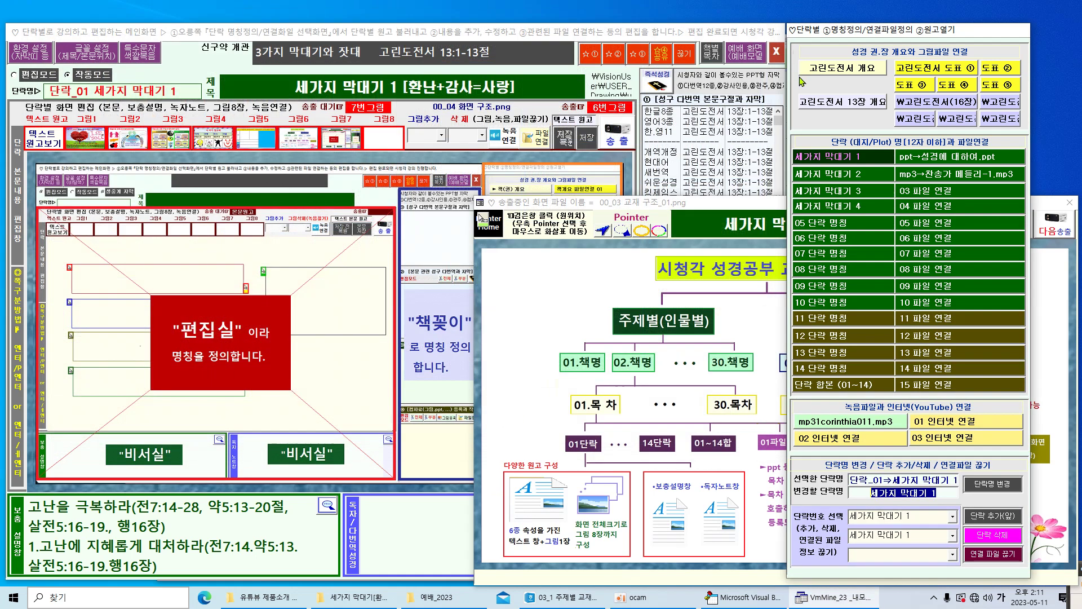
Step: Look up Matthew 1:6 in the instant Bible with the combined eight Korean and three English translations (한글8종/영어3종다번역)
{"action": "left_click", "coordinate": [677, 120]}
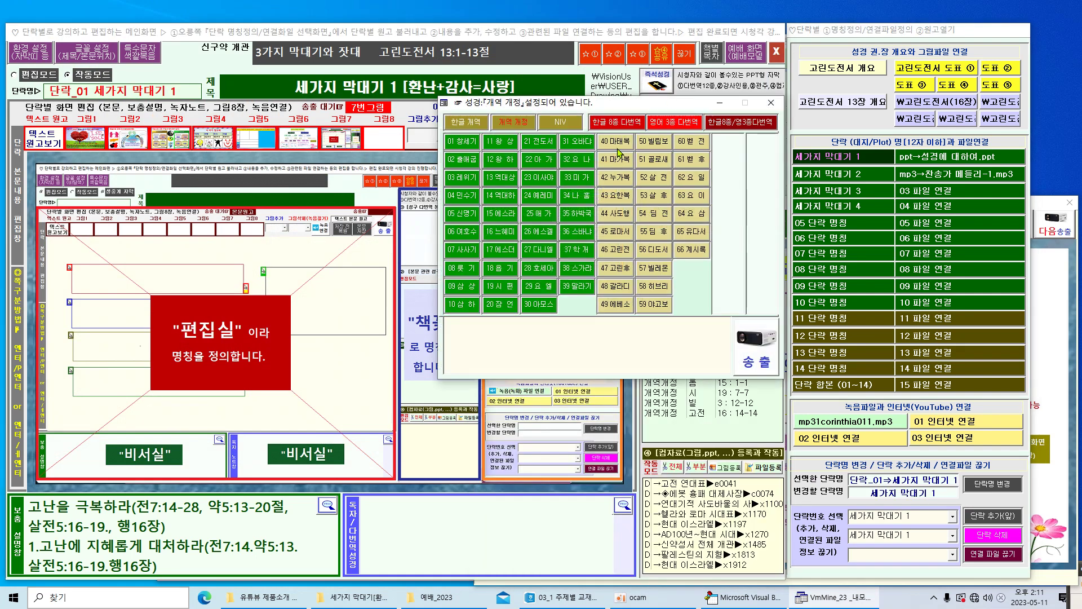
{"action": "left_click", "coordinate": [733, 127]}
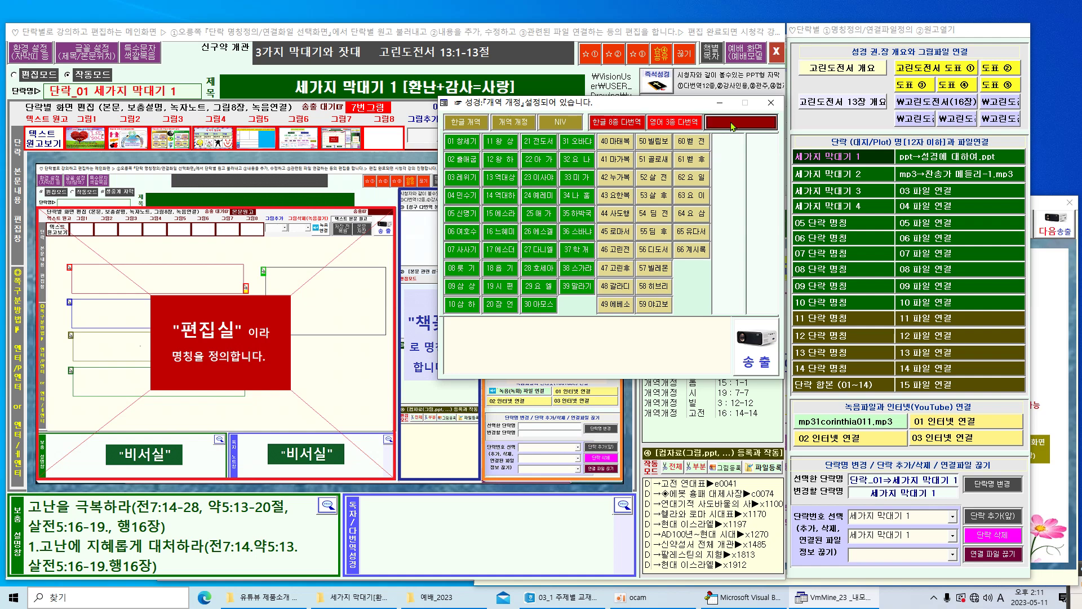
{"action": "left_click", "coordinate": [625, 144]}
{"action": "left_click", "coordinate": [725, 145]}
{"action": "left_click", "coordinate": [758, 196]}
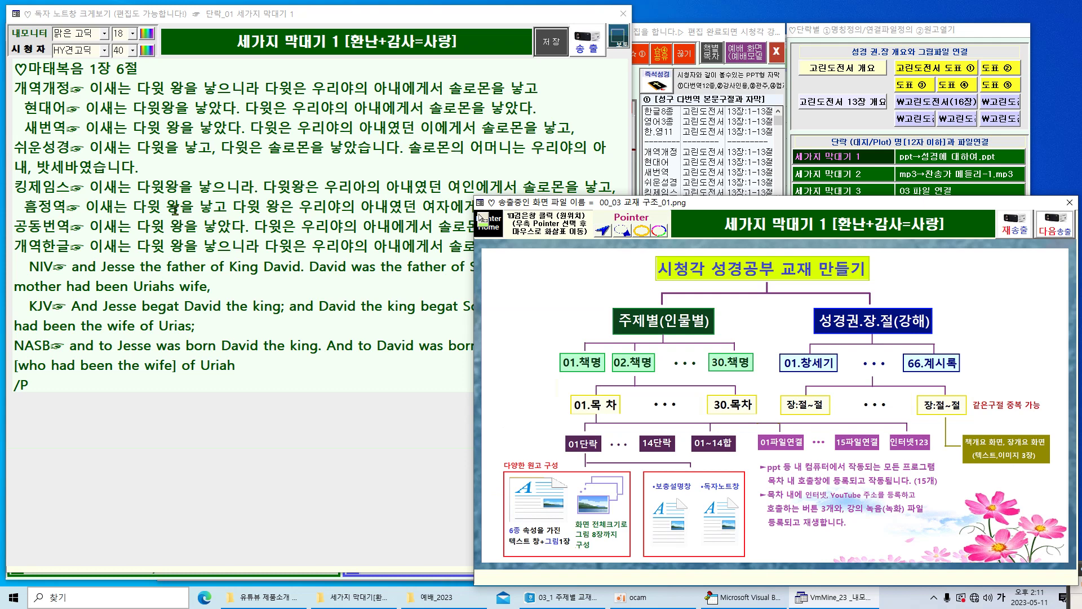
Step: Send the multi-translation text of Matthew 1:6 from the enlarged reader notebook to the audience screen
{"action": "left_click_drag", "start_coordinate": [97, 107], "coordinate": [25, 107]}
{"action": "left_click_drag", "start_coordinate": [78, 345], "coordinate": [41, 345]}
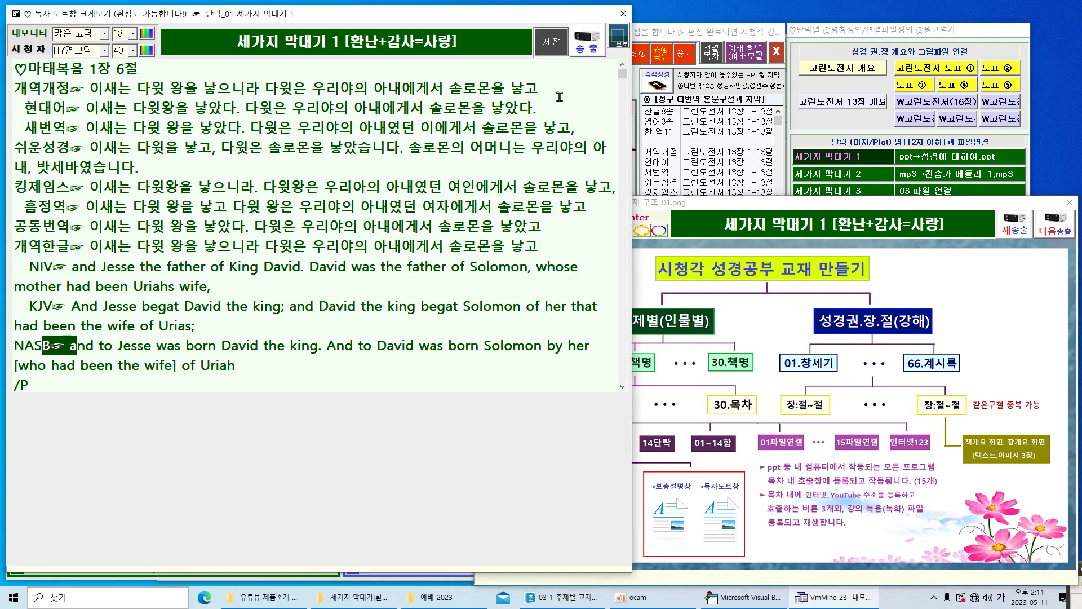
{"action": "left_click", "coordinate": [587, 44]}
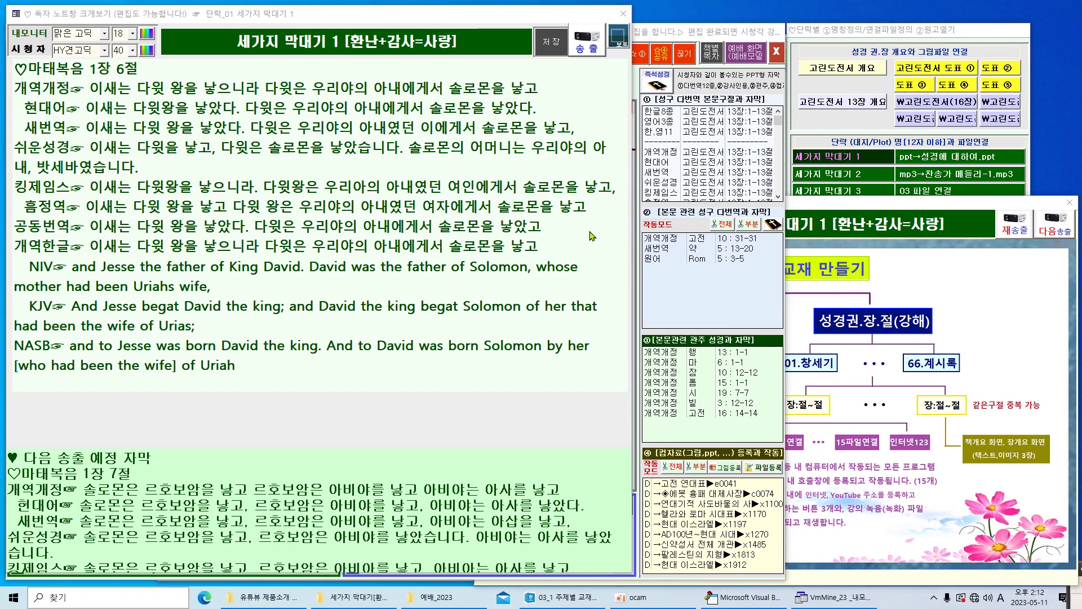
Step: Set the audience (시청자) font size of the reader notebook to 24 and close the enlarged notebook
{"action": "left_click", "coordinate": [134, 53]}
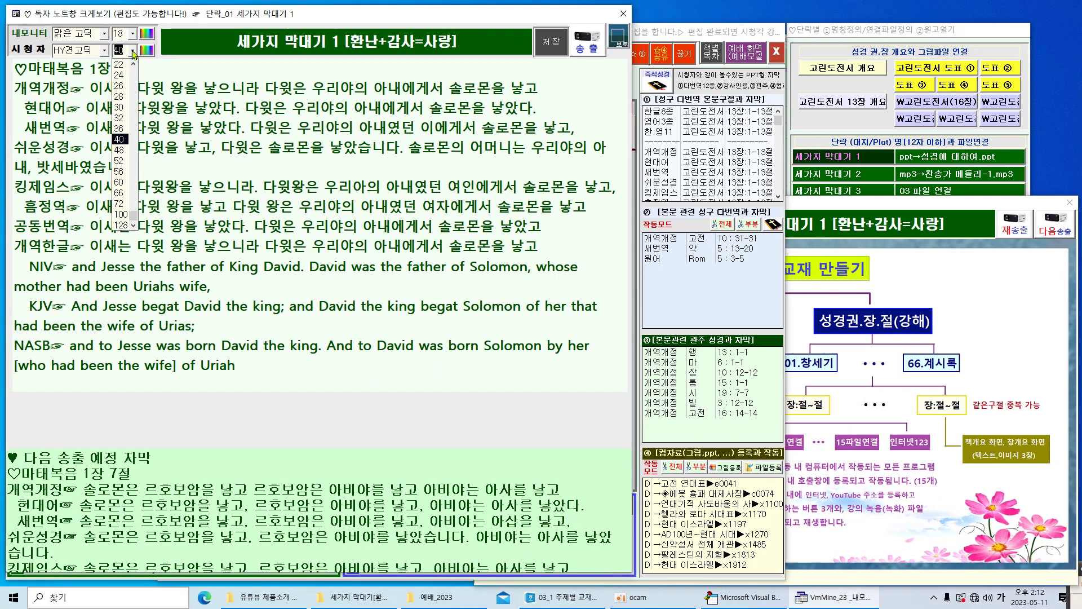
{"action": "left_click", "coordinate": [120, 76]}
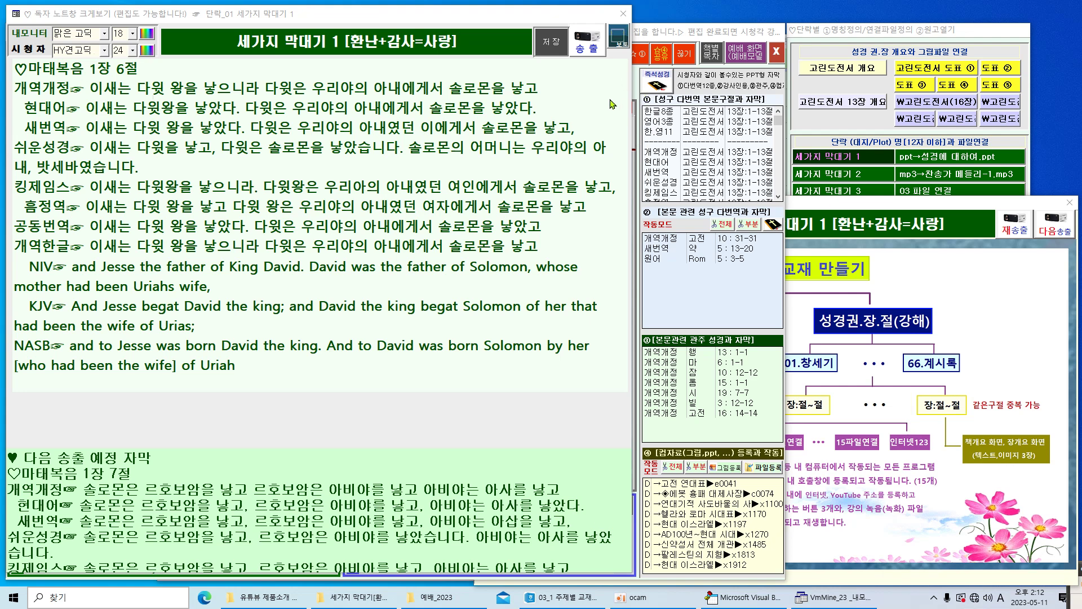
{"action": "left_click", "coordinate": [623, 14]}
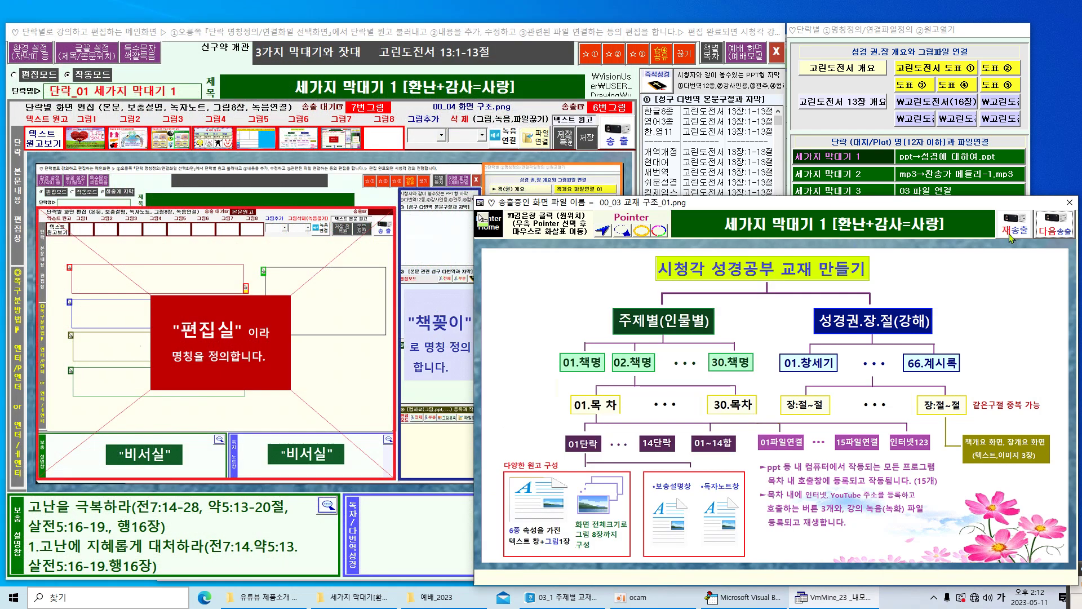
Step: Send the screen structure diagram in picture 7 to the audience screen and close the audience window
{"action": "left_click", "coordinate": [1056, 234]}
{"action": "left_click", "coordinate": [1056, 232]}
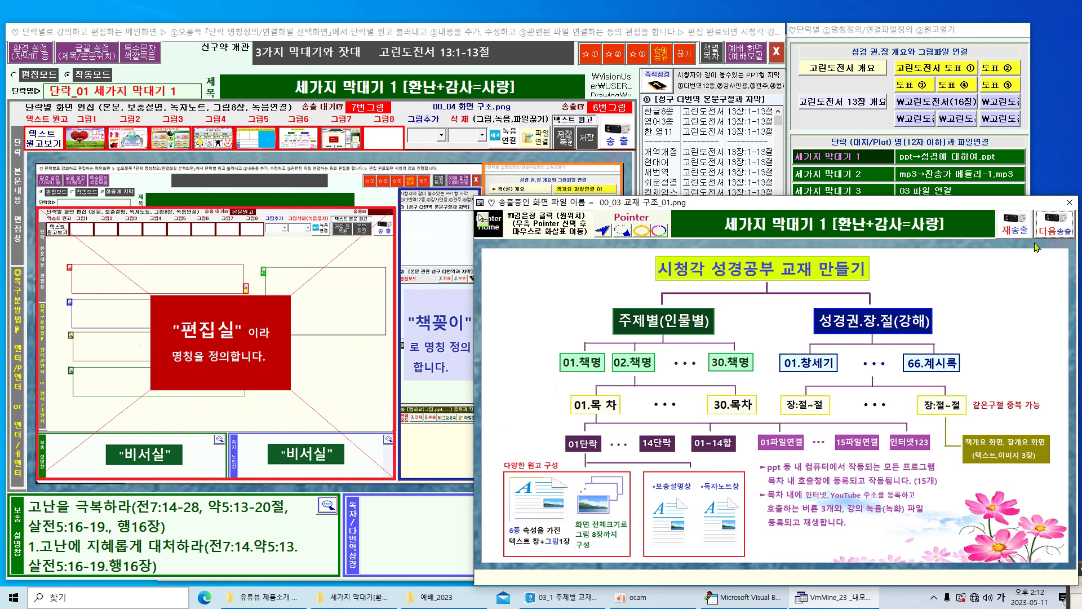
{"action": "left_click", "coordinate": [1055, 230]}
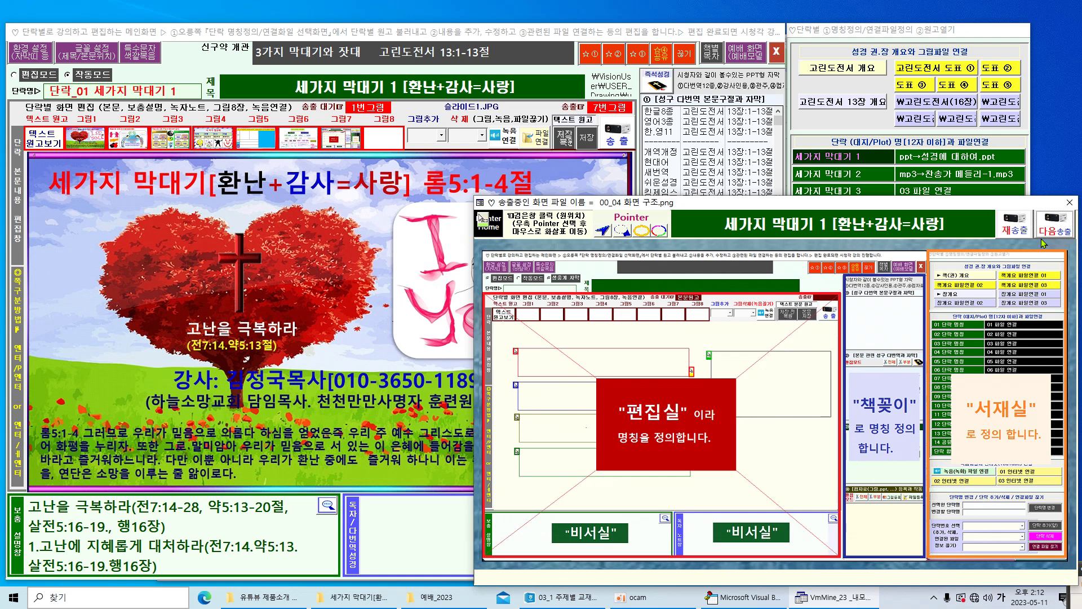
{"action": "left_click", "coordinate": [1070, 202]}
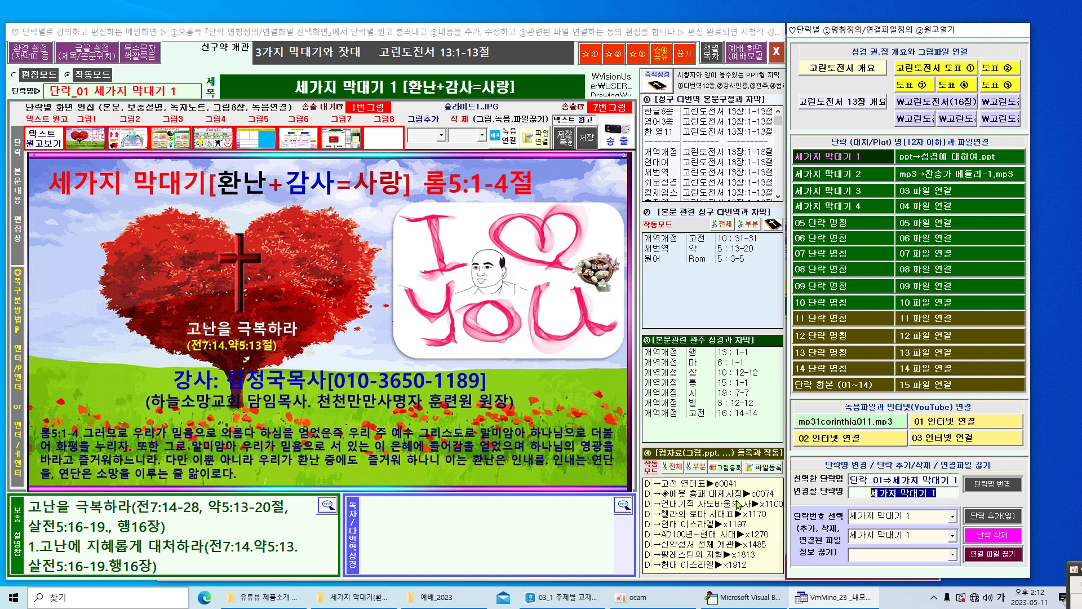
Step: Display the chronology 고전 연대표 (e0041) from the registered materials, close it, and display the book overview chart 도표 ⑤
{"action": "double_click", "coordinate": [716, 486]}
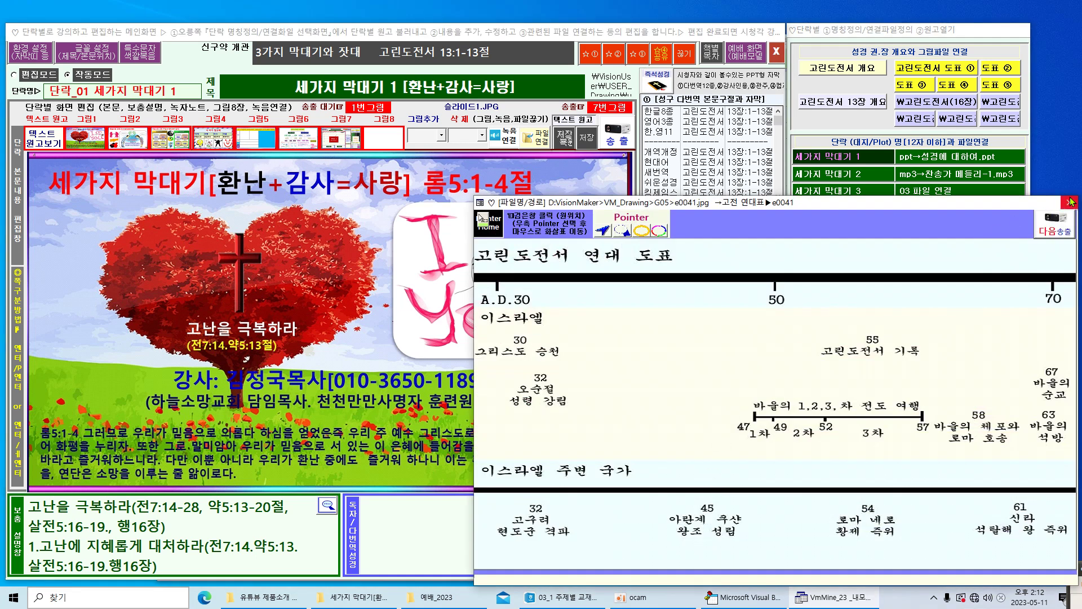
{"action": "left_click", "coordinate": [1053, 227]}
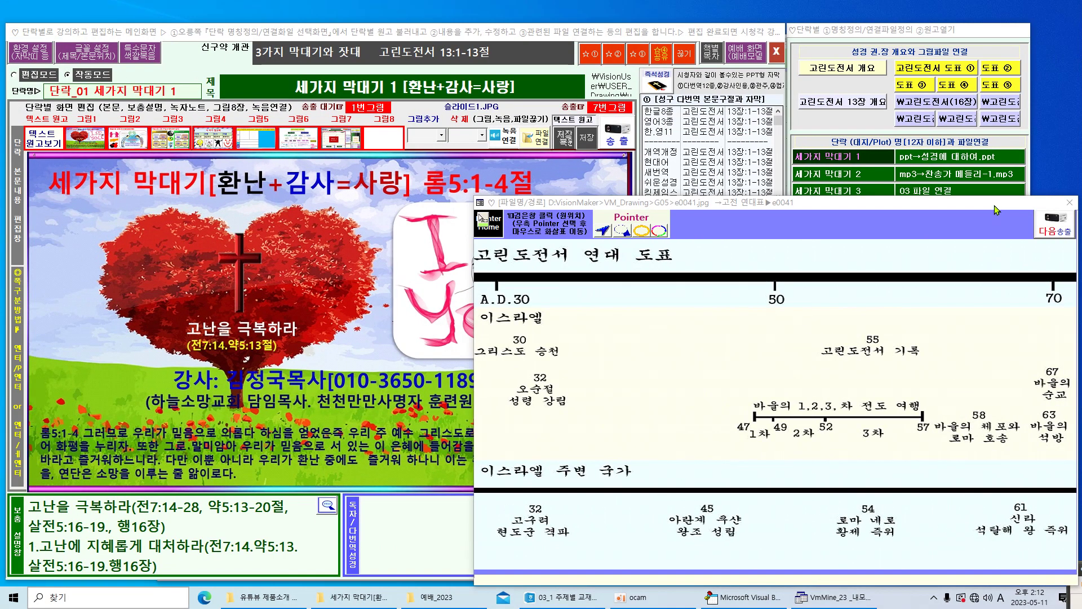
{"action": "left_click", "coordinate": [1062, 204]}
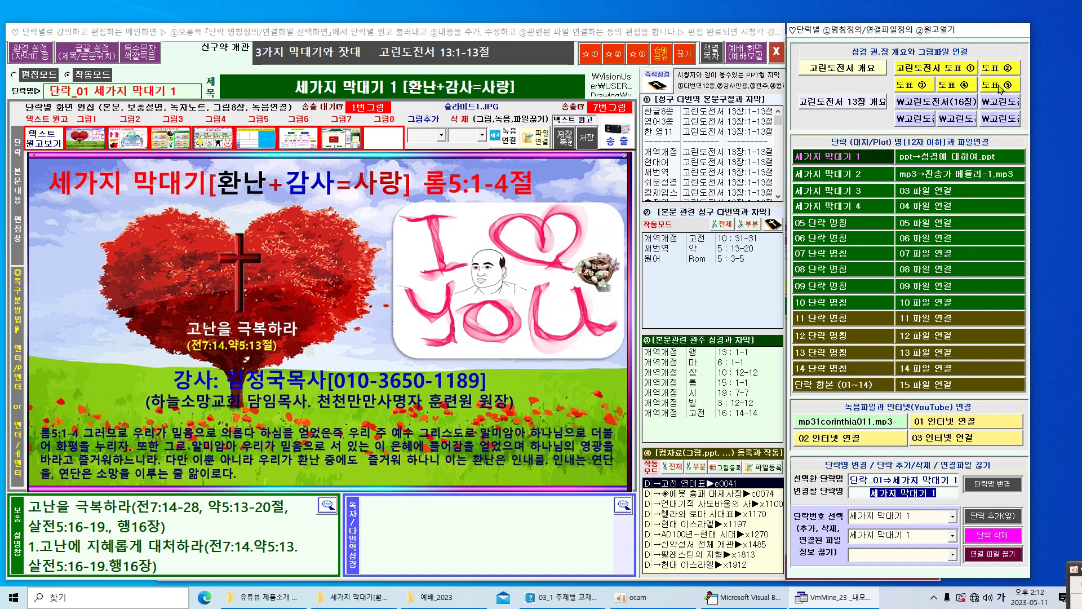
{"action": "left_click", "coordinate": [1000, 84]}
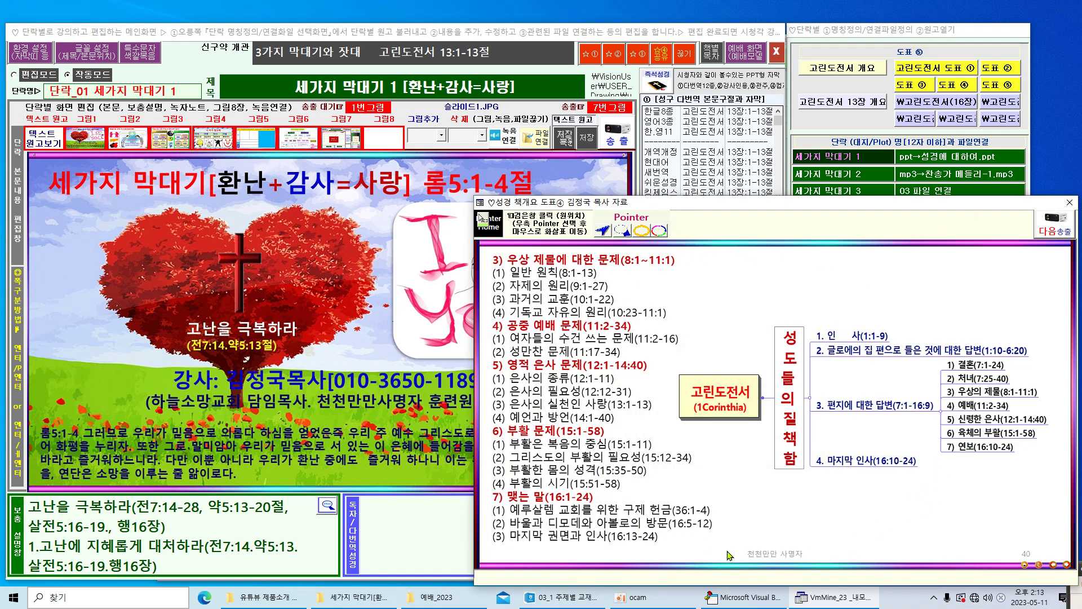
{"action": "left_click", "coordinate": [1060, 234]}
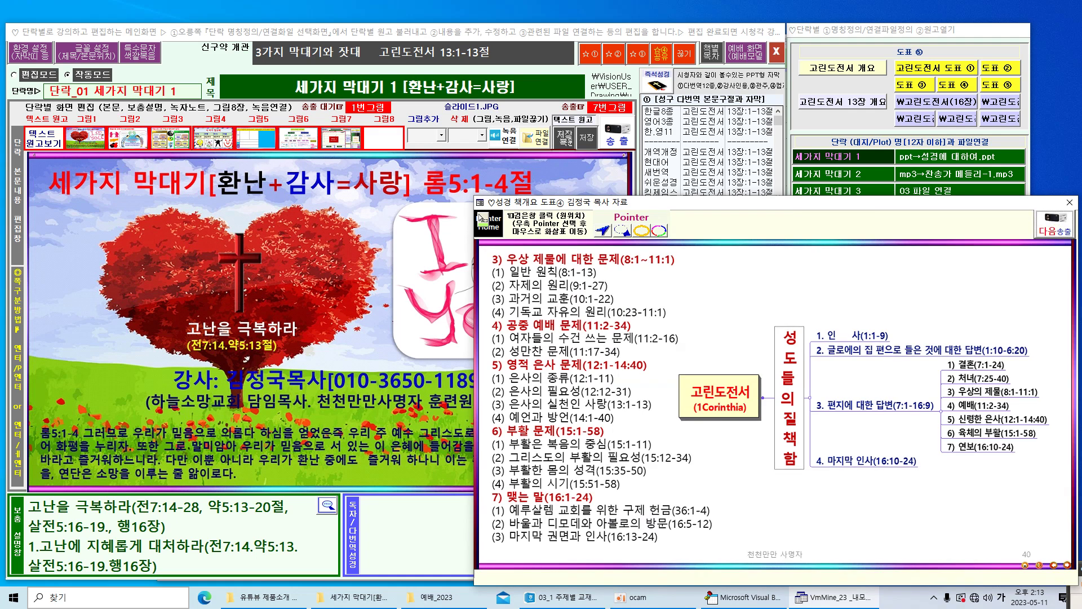